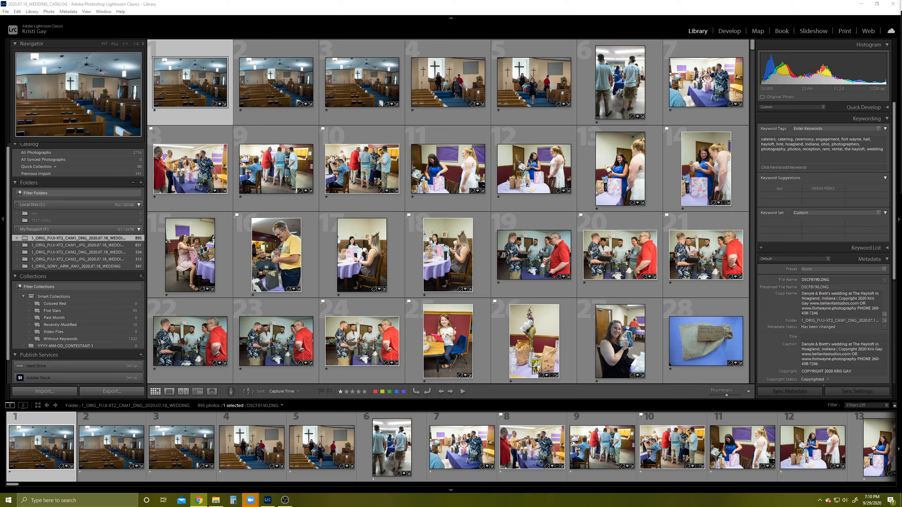
click(896, 188)
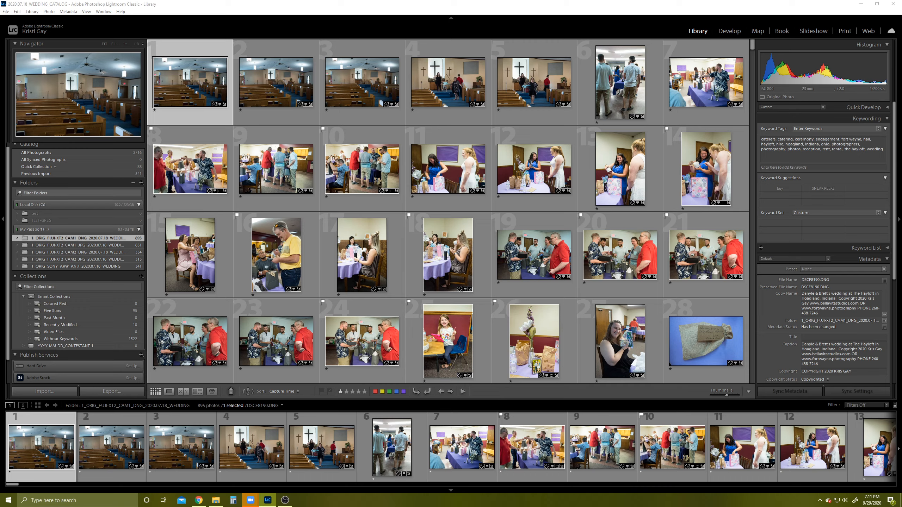
click(752, 43)
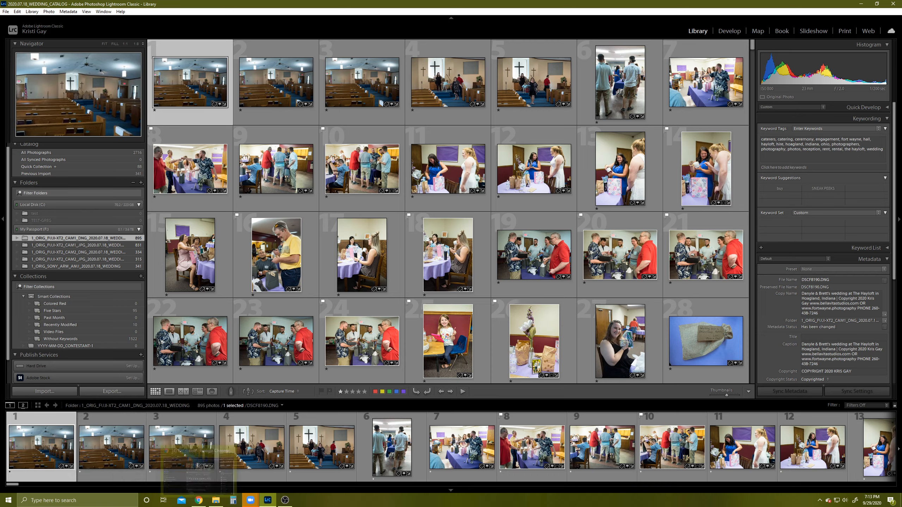
- Switch to the "FWPC - WORKSHOP - DAM & WF ORG" deck in Google Slides and skim its slides through to the end
click(198, 502)
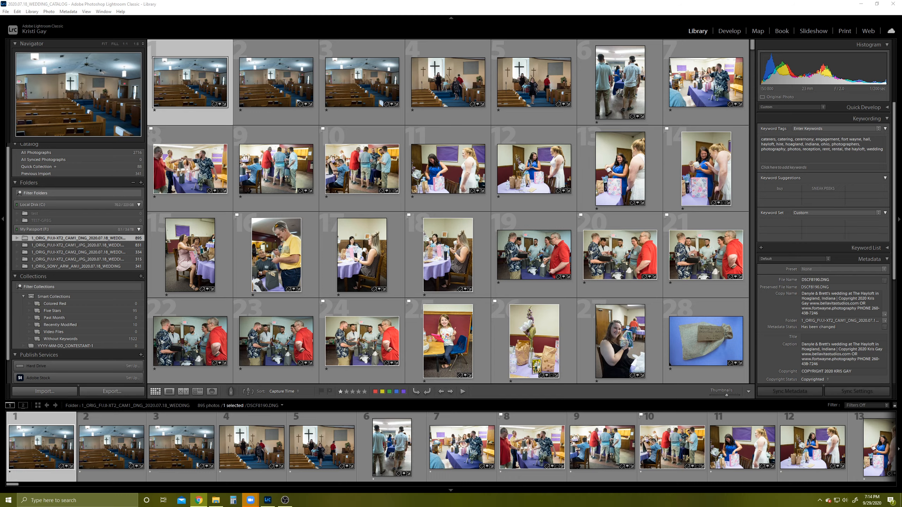
drag(0, 32, 365, 79)
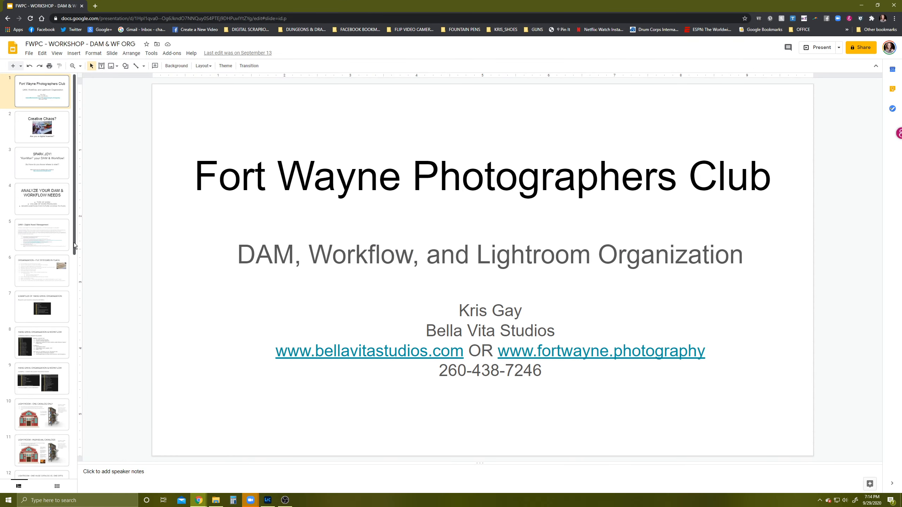
drag(73, 242, 70, 401)
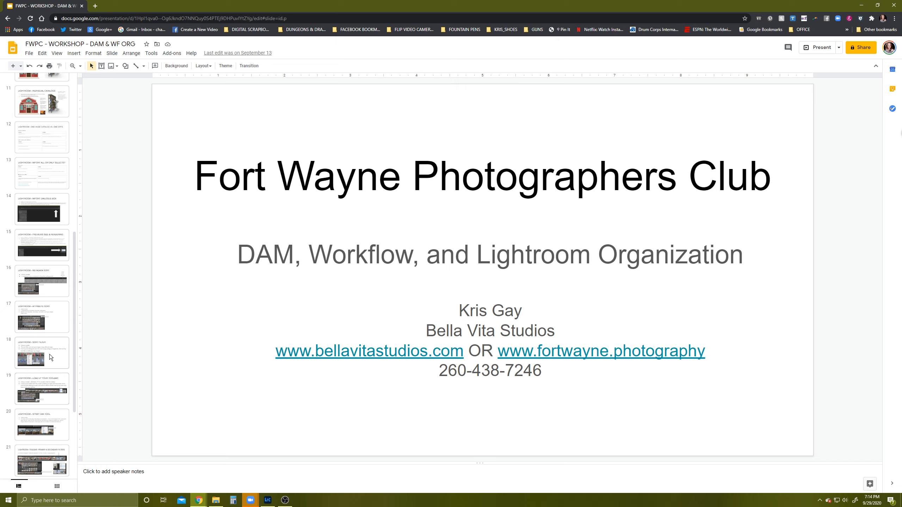
drag(74, 315, 72, 385)
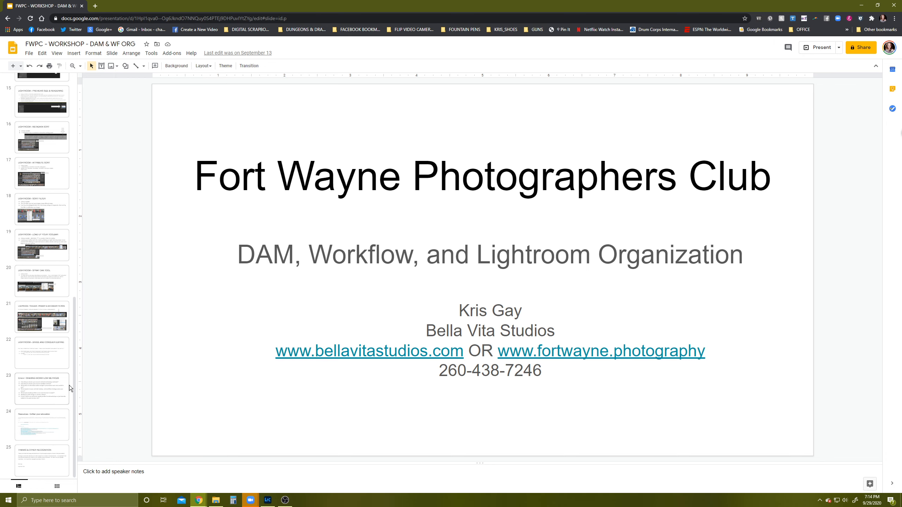
key(Down)
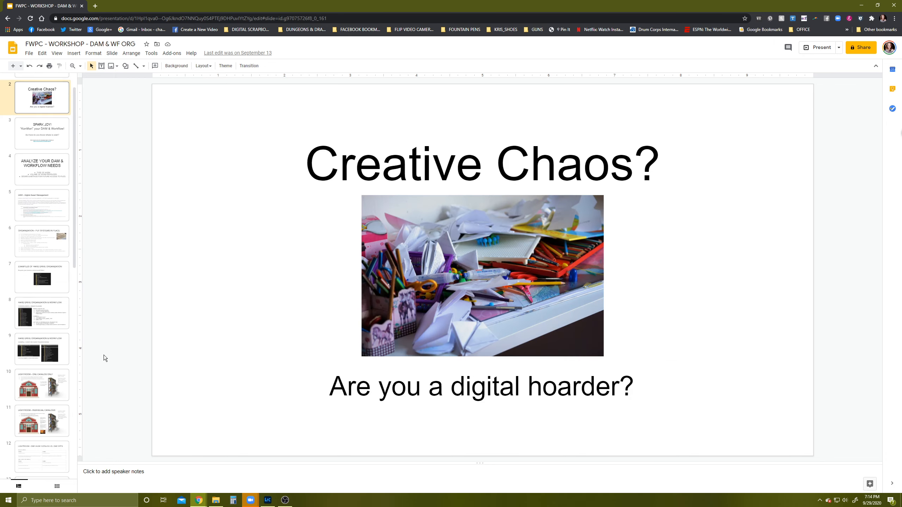
drag(74, 236, 76, 493)
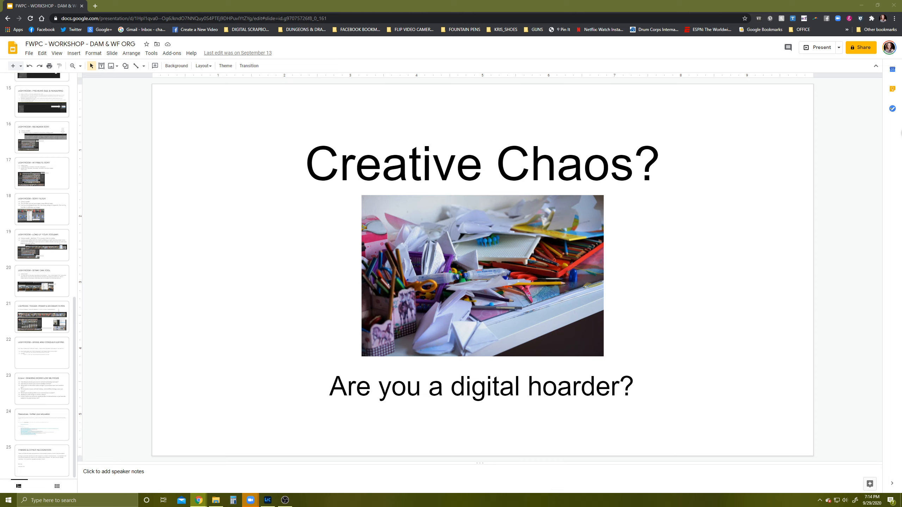
- Switch to the Fort Wayne Photographers Club Facebook group, view its Files section, and return to the slide deck
key(alt+Tab)
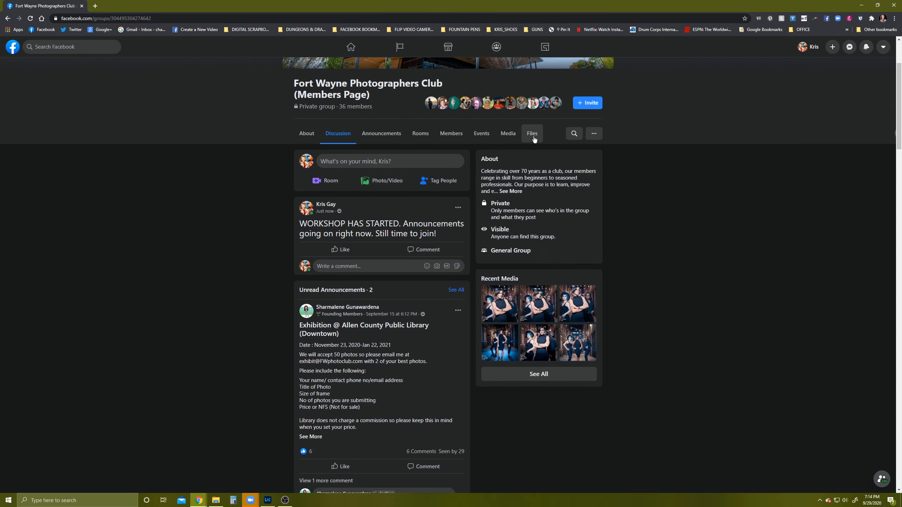
click(534, 138)
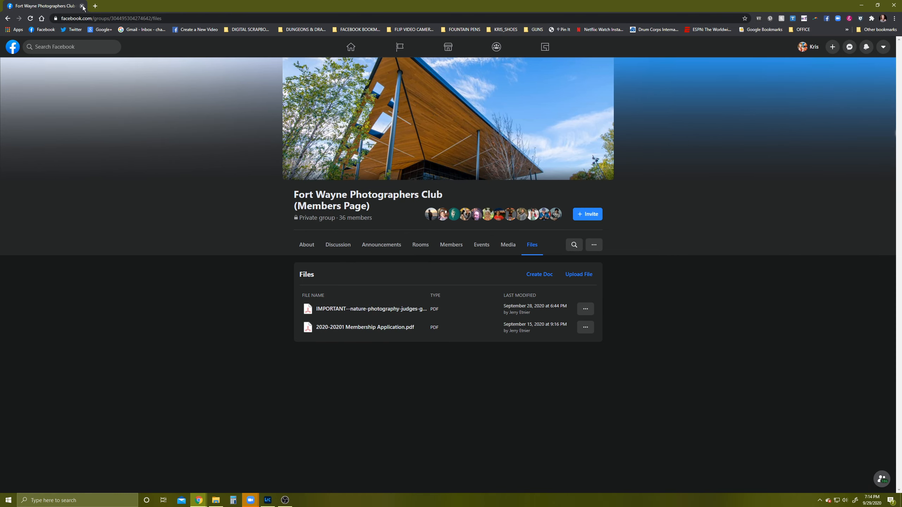
drag(67, 9, 0, 34)
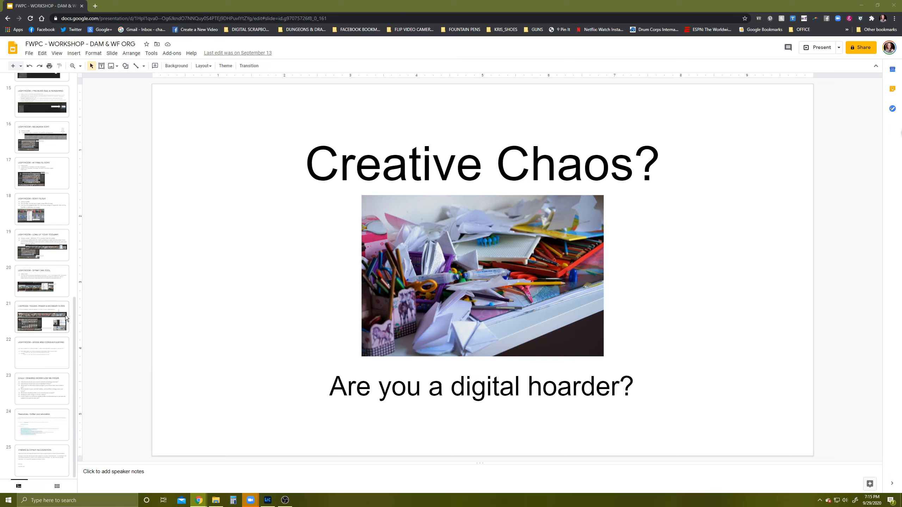
- Find and open slide 10, "LIGHTROOM - ONE CATALOG ONLY", in the workshop deck
drag(74, 322, 72, 363)
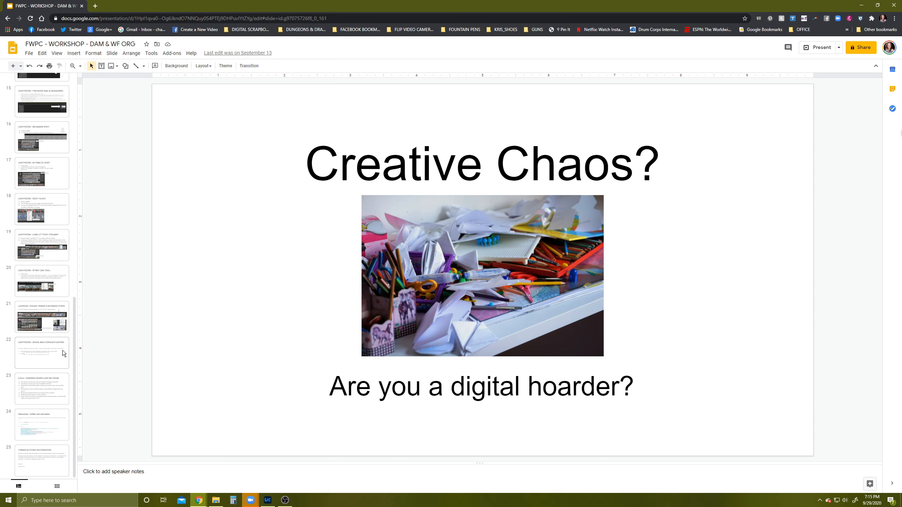
drag(74, 364, 76, 322)
scroll(36, 177, up, 2)
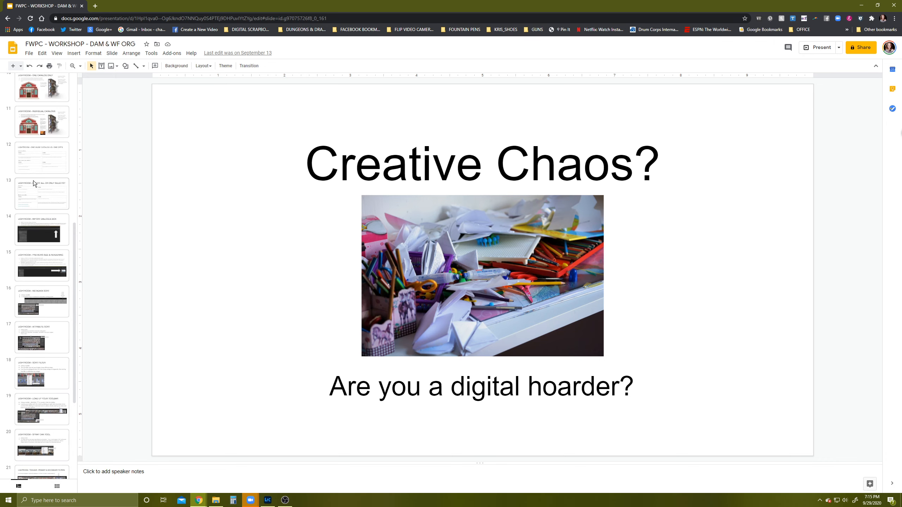
scroll(43, 182, up, 3)
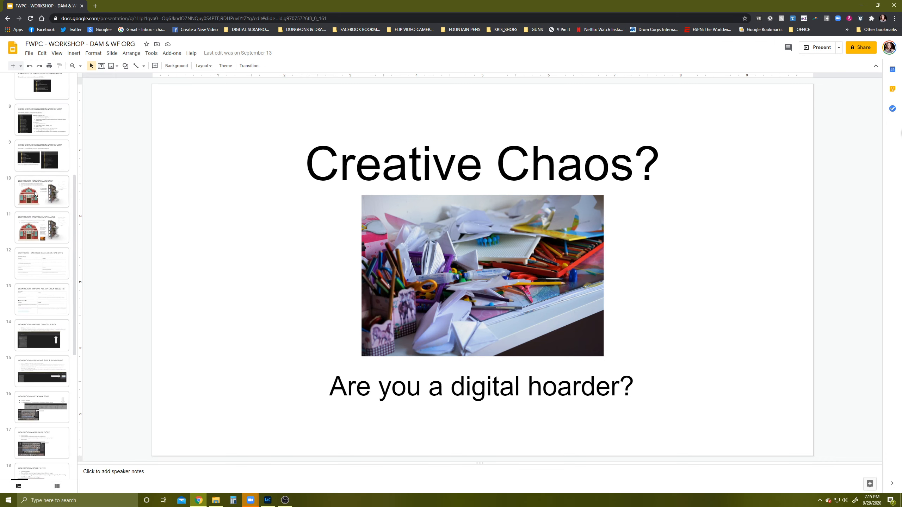
click(35, 193)
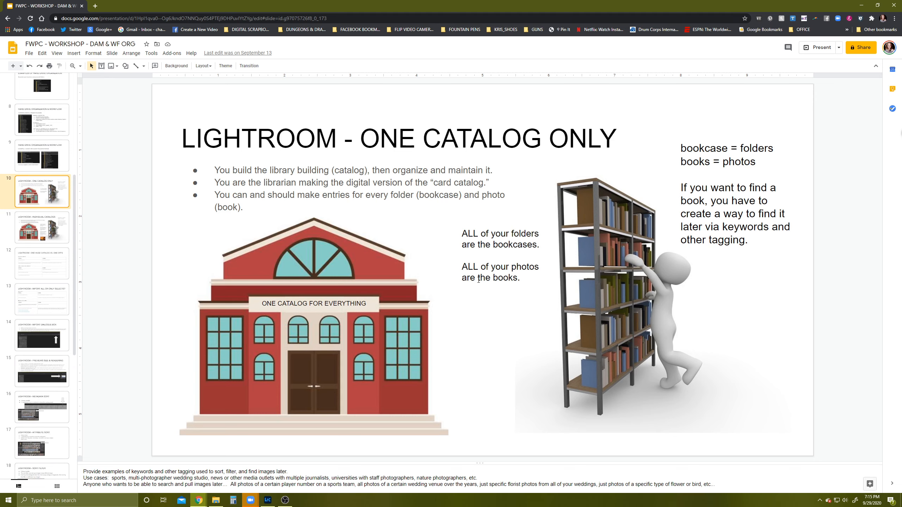
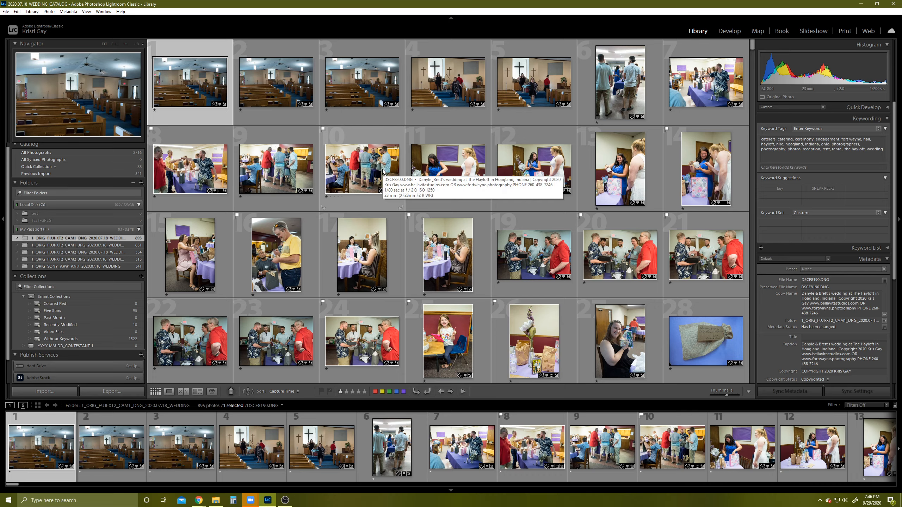
- Toggle the Library Filter bar above the Lightroom photo grid repeatedly, leaving it shown
key(backslash)
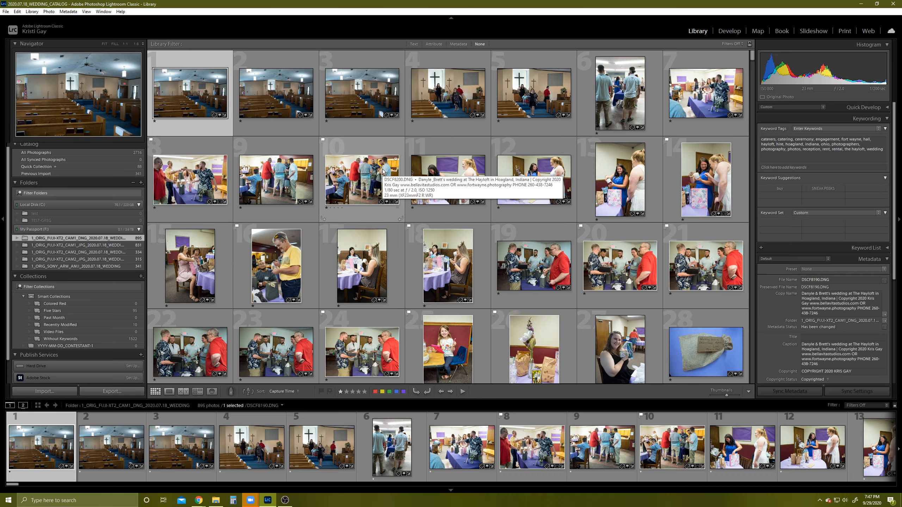
key(backslash)
key(backslash)
key(backslash)
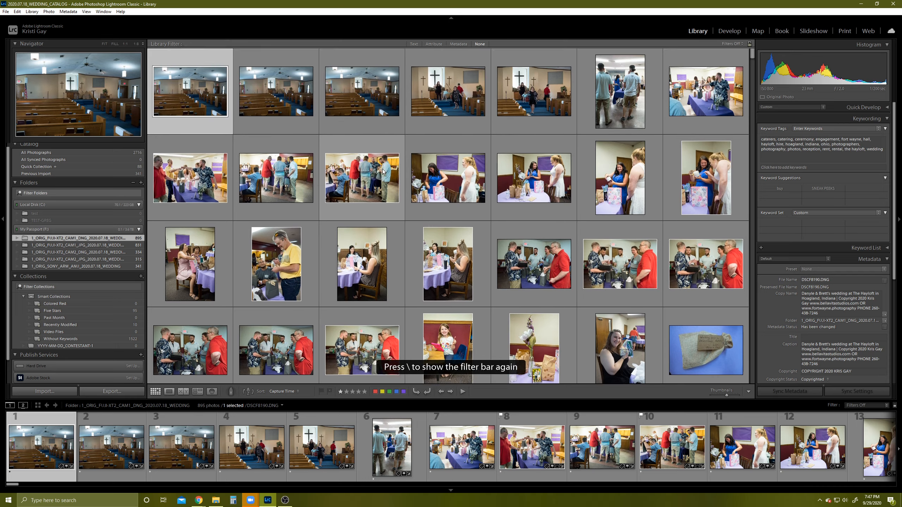
key(backslash)
key(backslash)
key(backslash)
key(backslash)
key(backslash)
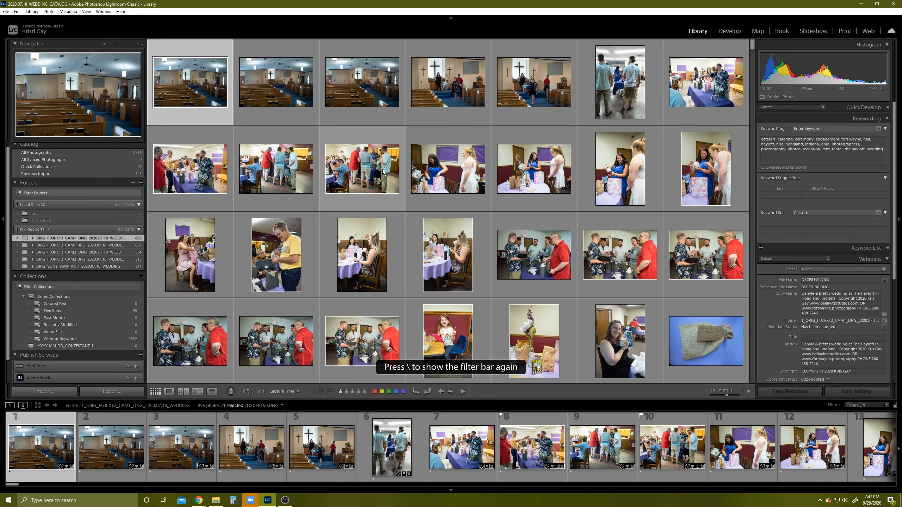
key(backslash)
- Try the Loupe and zoomed views, return to Grid view, and toggle the Library Filter bar off and on
key(j)
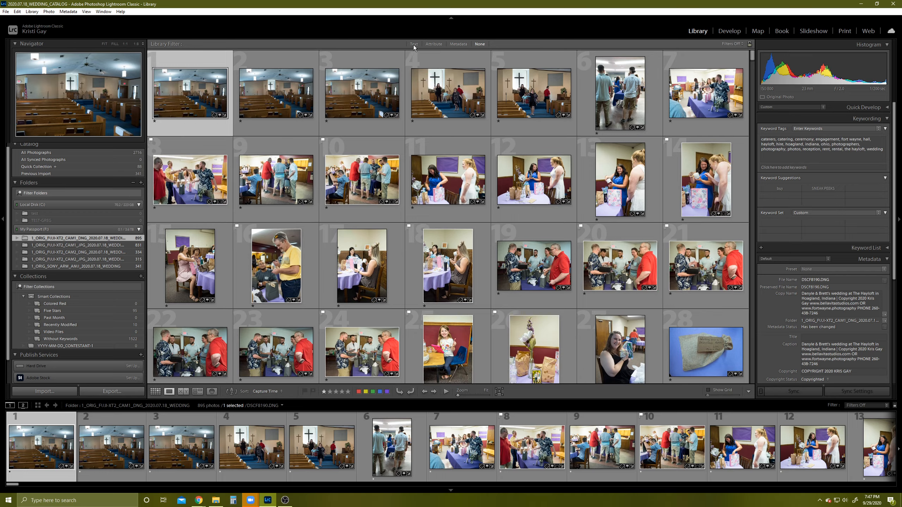
key(e)
key(z)
key(g)
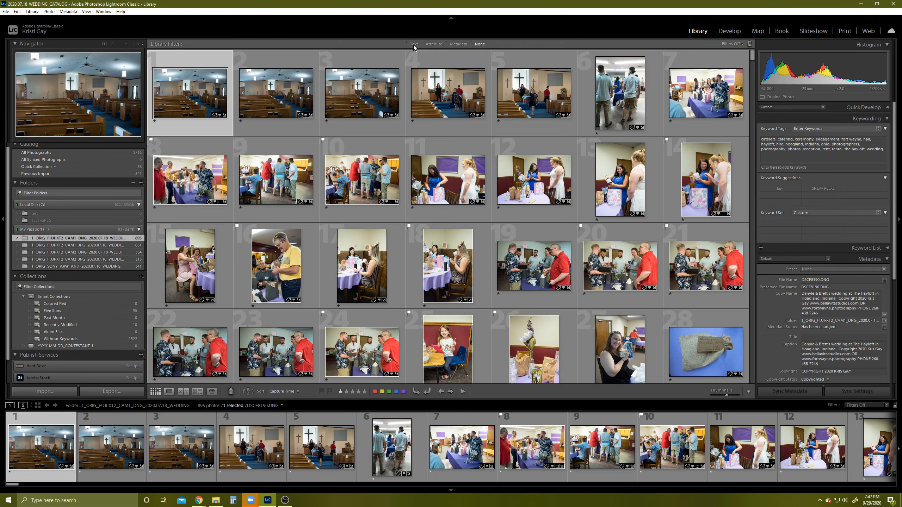
key(backslash)
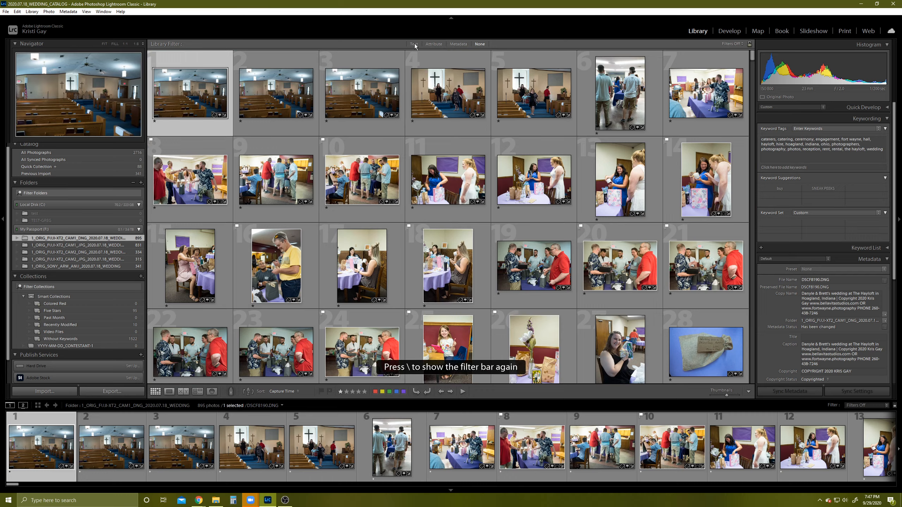
key(backslash)
- Enable the Text filter, clear its keyword search text, and list the searchable fields
click(414, 44)
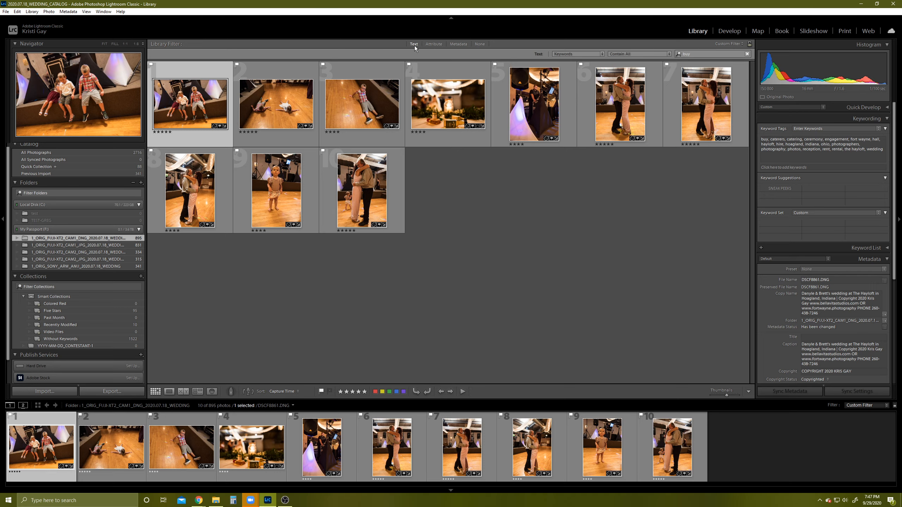
click(747, 54)
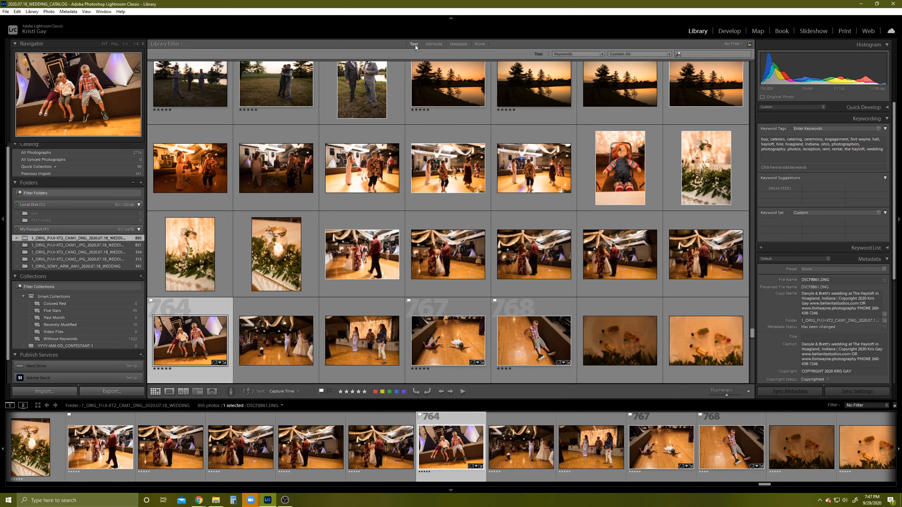
click(599, 54)
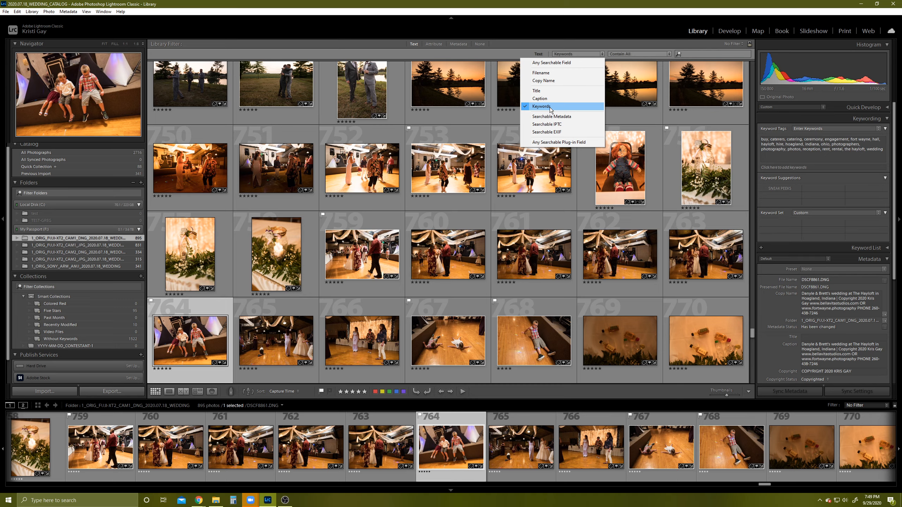
- Filter the folder by Attribute instead, and try the edited and unedited photo filters before switching both off
click(435, 44)
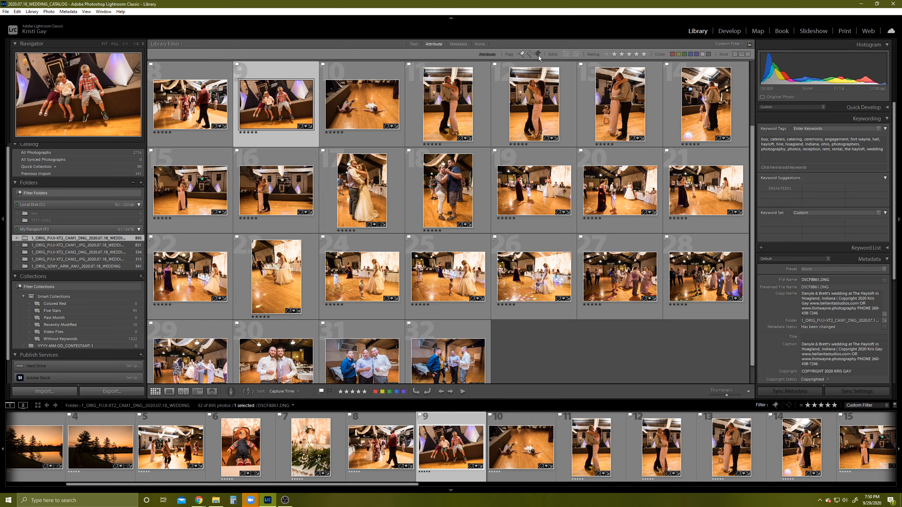
click(565, 53)
click(576, 54)
click(577, 54)
click(566, 55)
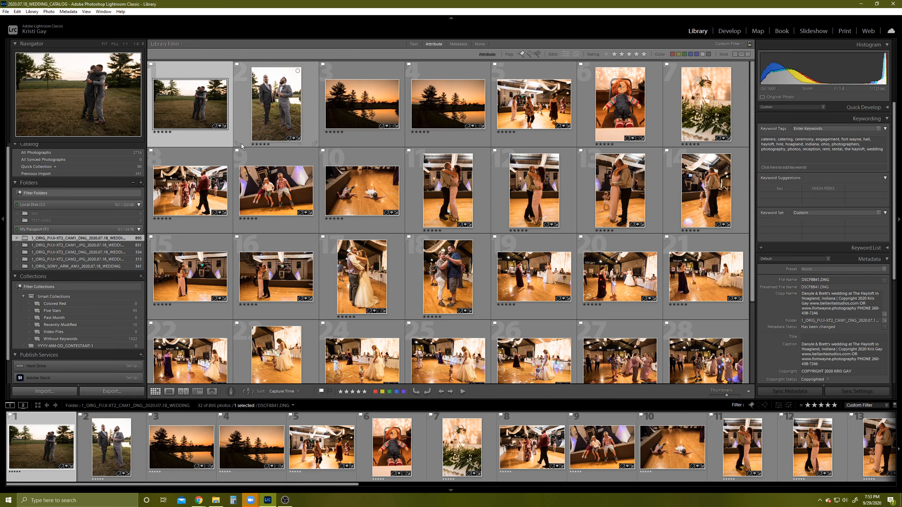
- Select the filtered photos from 1 through 21, and try combining and disabling the Text and Attribute filters before restoring Attribute
shift+click(724, 306)
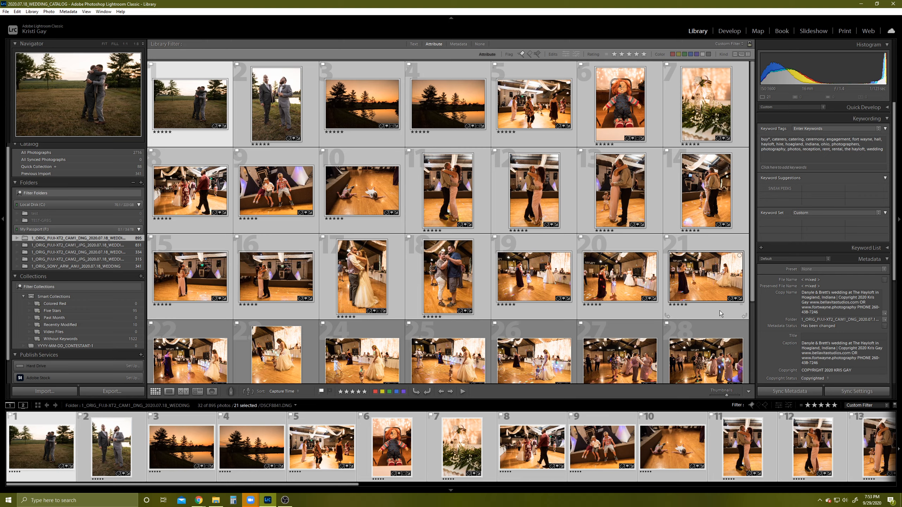
click(414, 44)
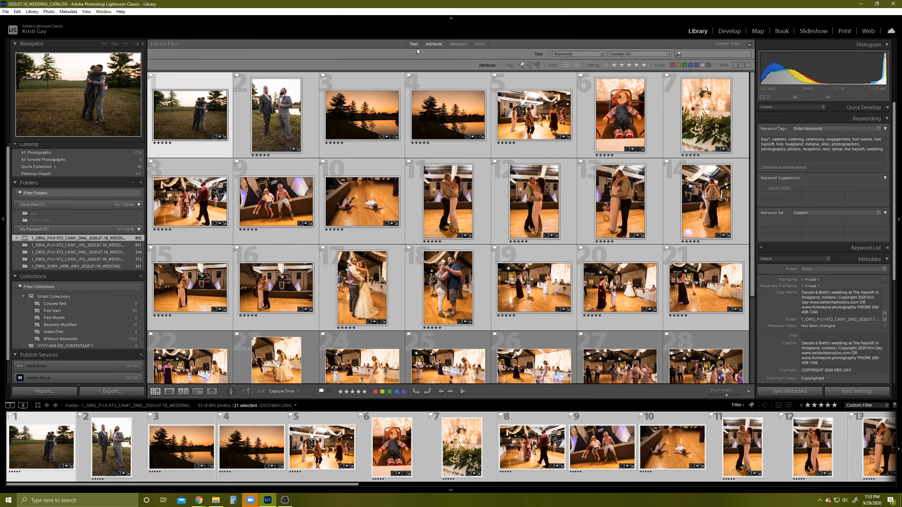
click(415, 44)
click(434, 44)
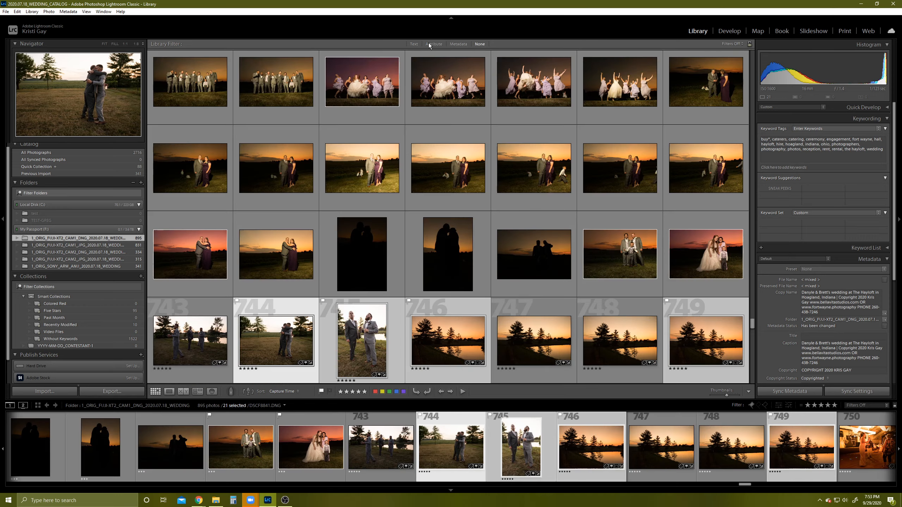
click(430, 43)
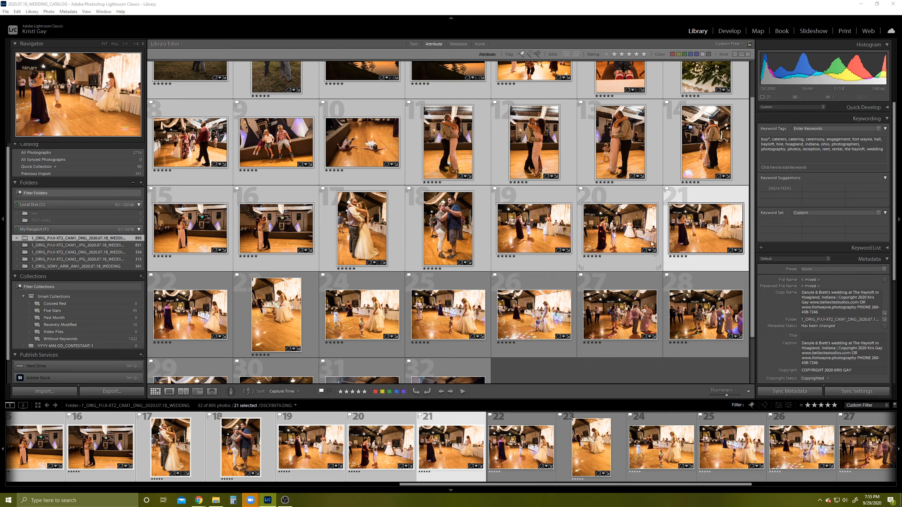
- Select only filtered photo 27, turn off all library filters, and enable the Text filter by itself
click(613, 282)
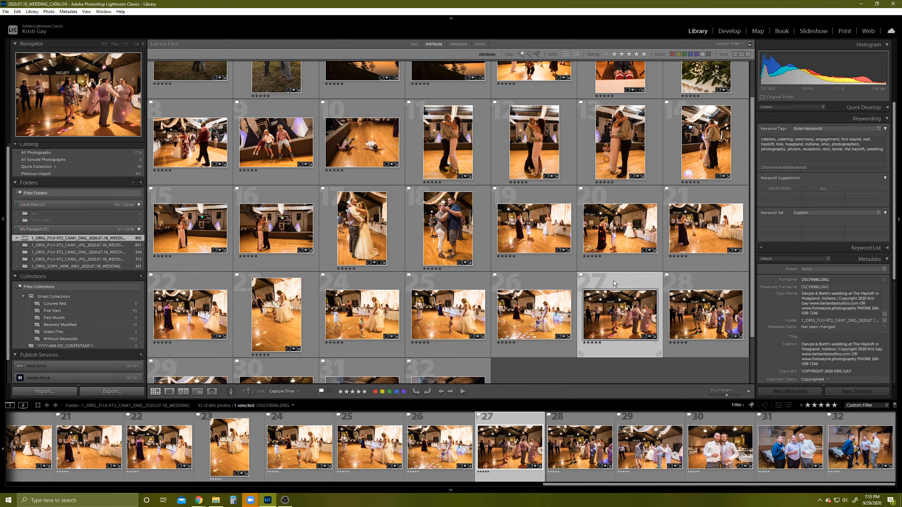
click(413, 44)
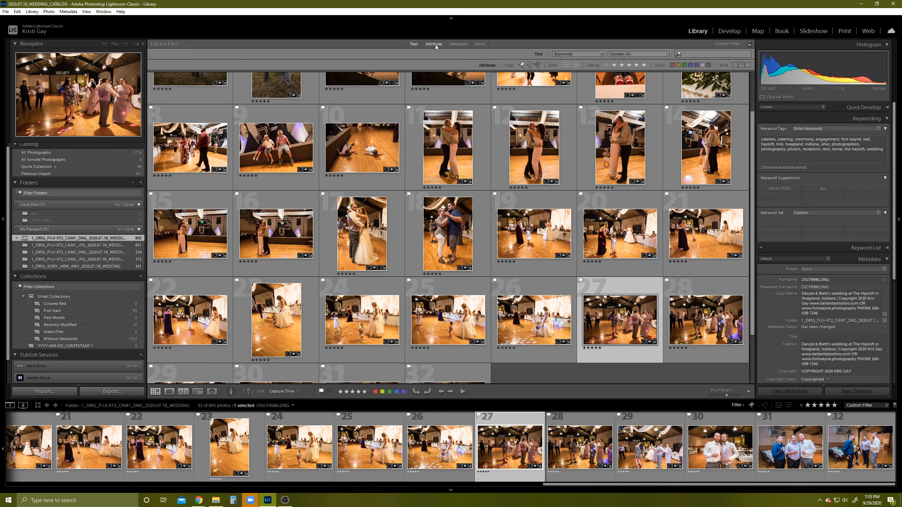
click(414, 44)
click(480, 45)
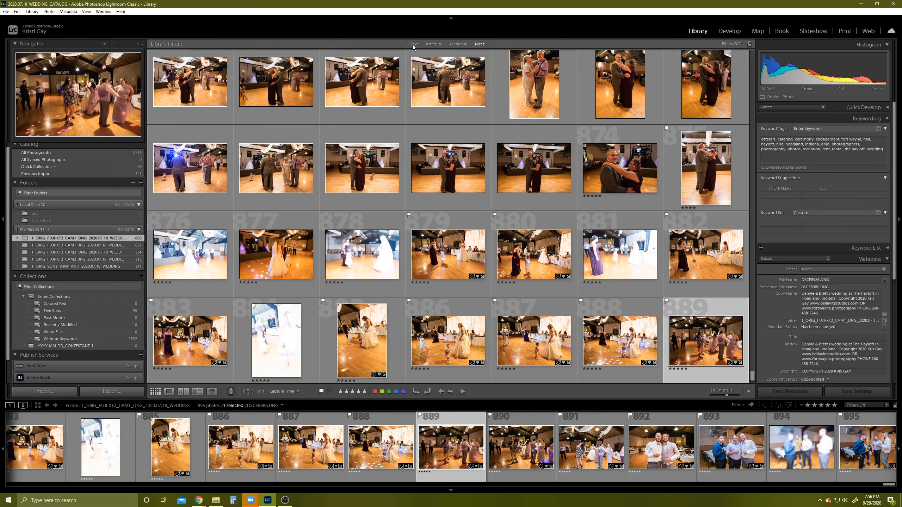
click(414, 45)
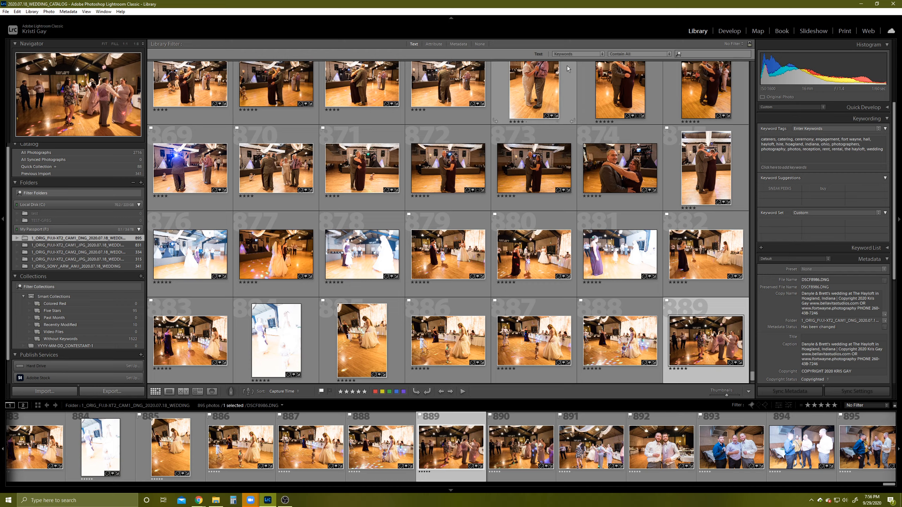
- Enable the Attribute filter and review its rating comparison options and the available filter presets
click(433, 44)
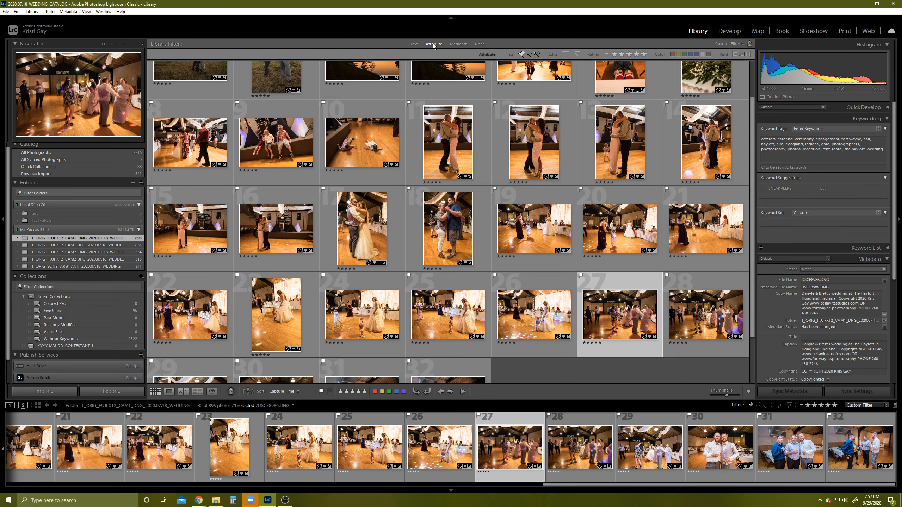
click(605, 54)
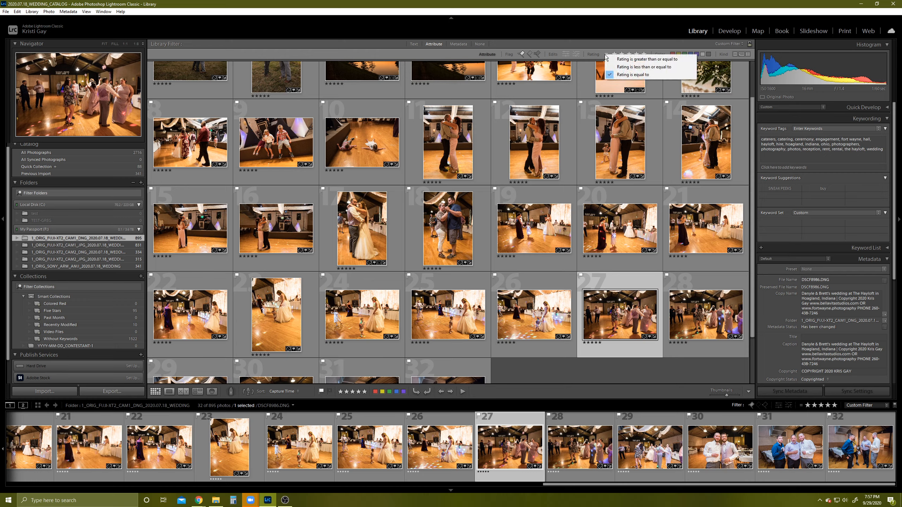
click(740, 406)
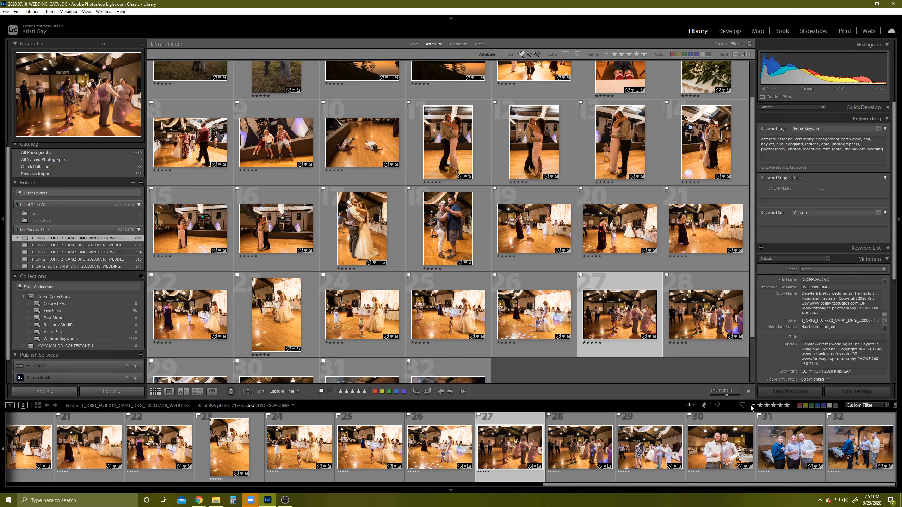
click(683, 407)
click(762, 407)
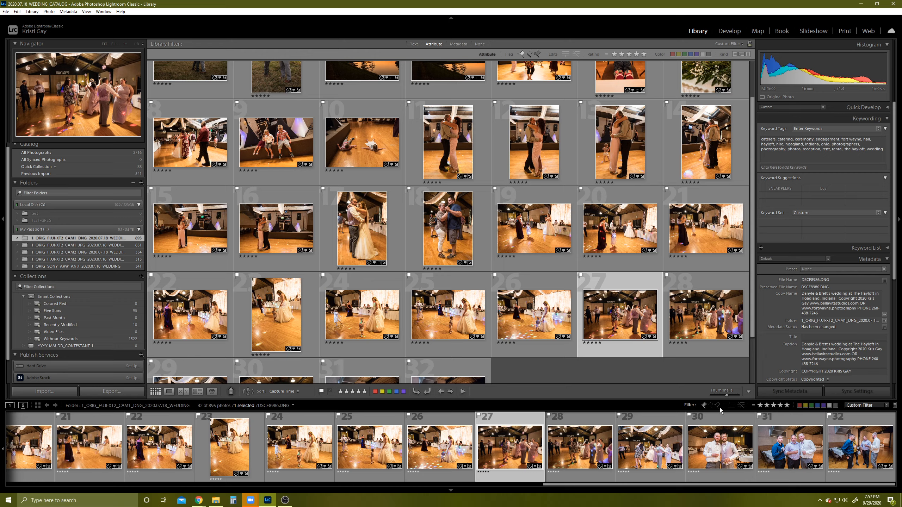
click(870, 405)
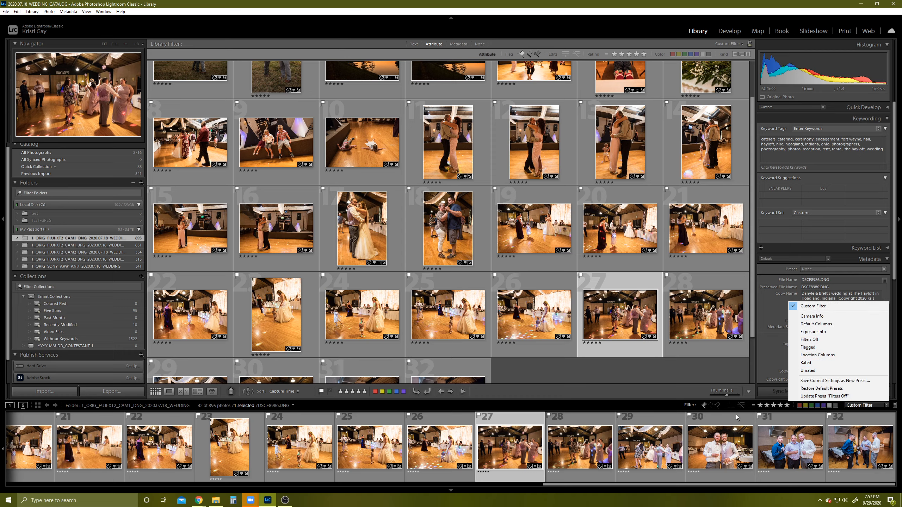
click(754, 405)
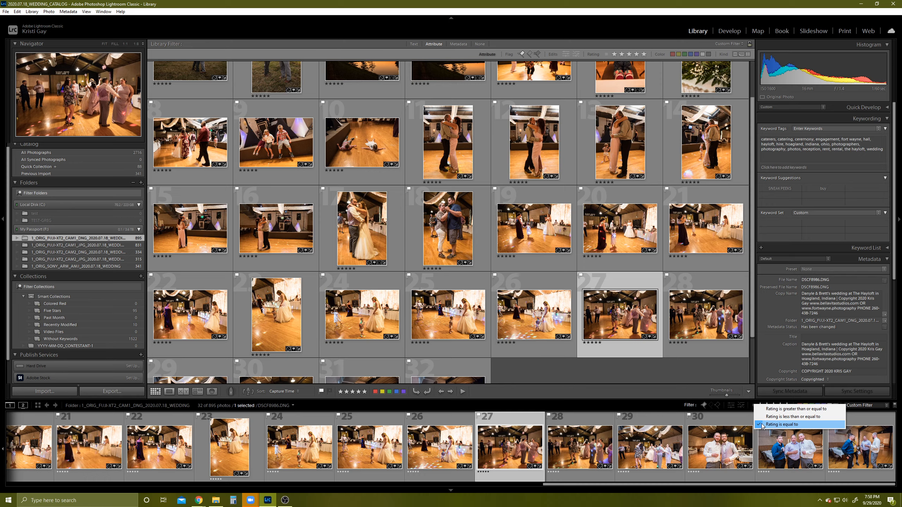
click(747, 421)
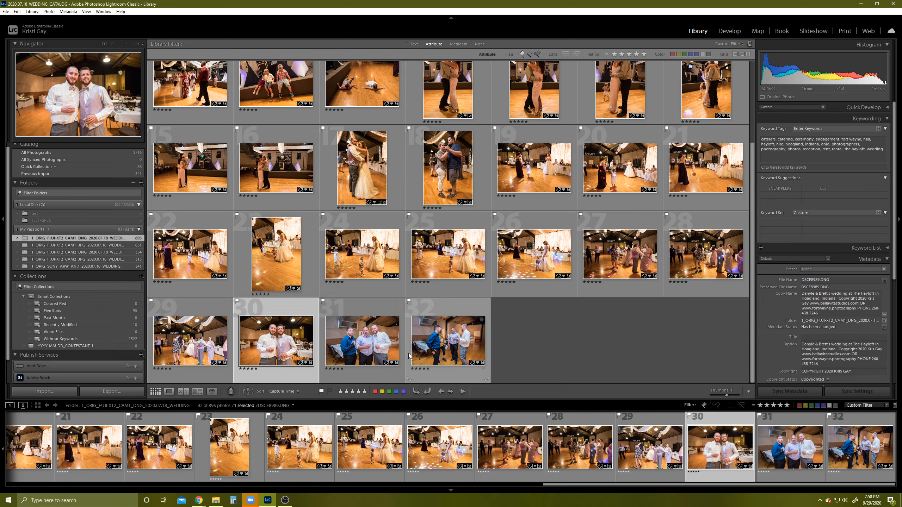
- Reload the 1_ORIG_FUJI-XT2_CAM1_DNG wedding folder with its filters off and select photo 1
click(367, 322)
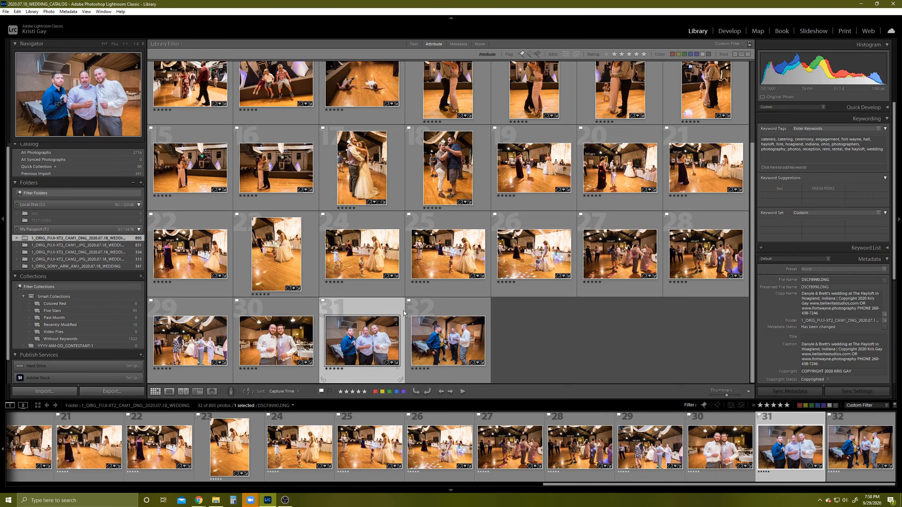
click(71, 246)
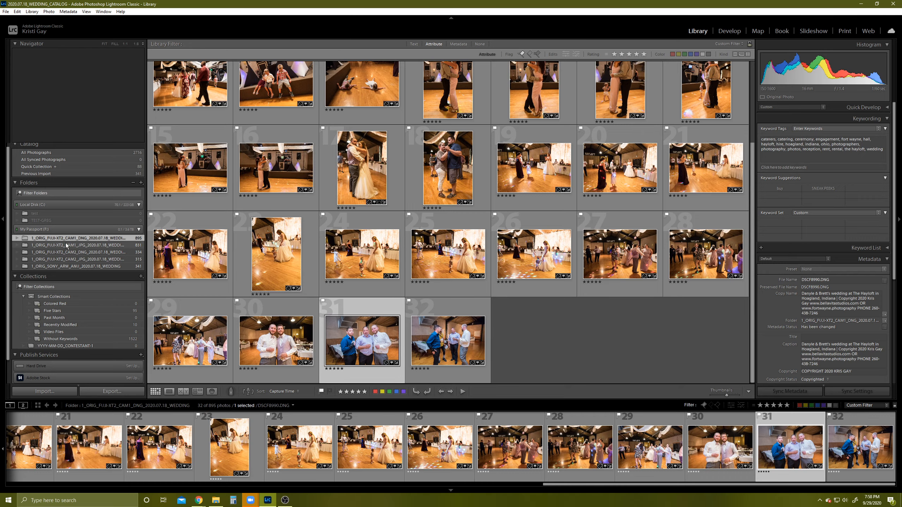
click(80, 239)
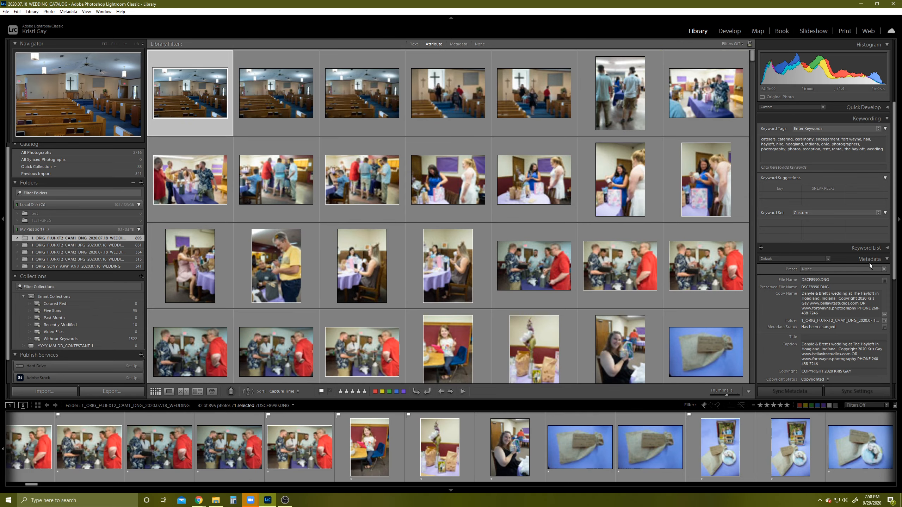
click(186, 130)
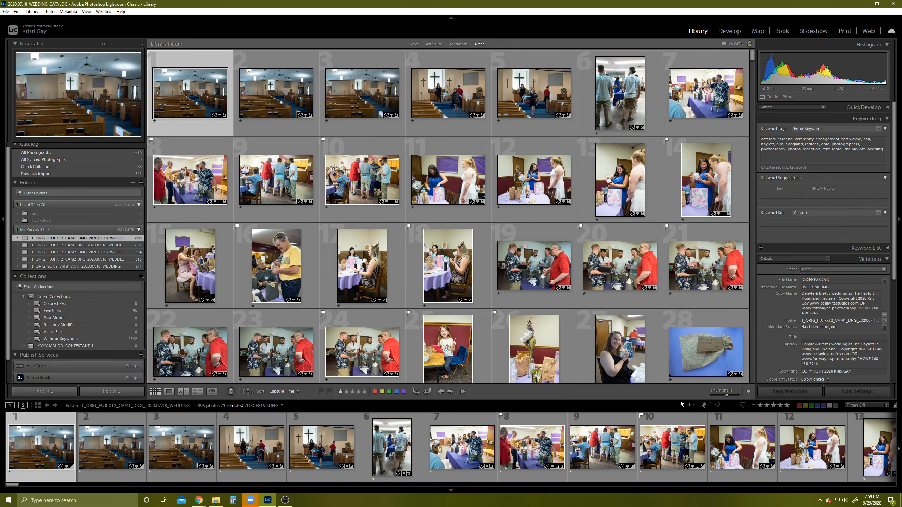
- Hide the Painter, Sorting, Flagging, Rating, Color Label, and Rotate controls below the photo grid
click(750, 392)
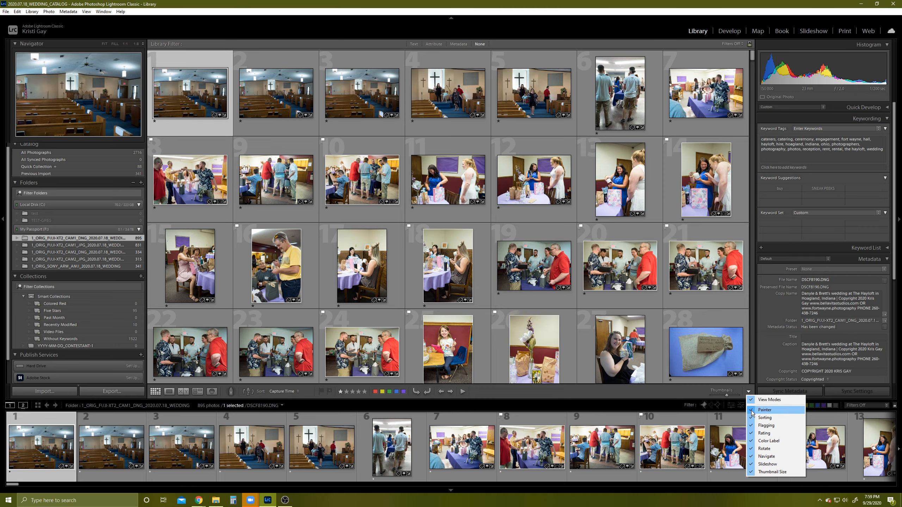
click(765, 410)
click(747, 392)
click(765, 418)
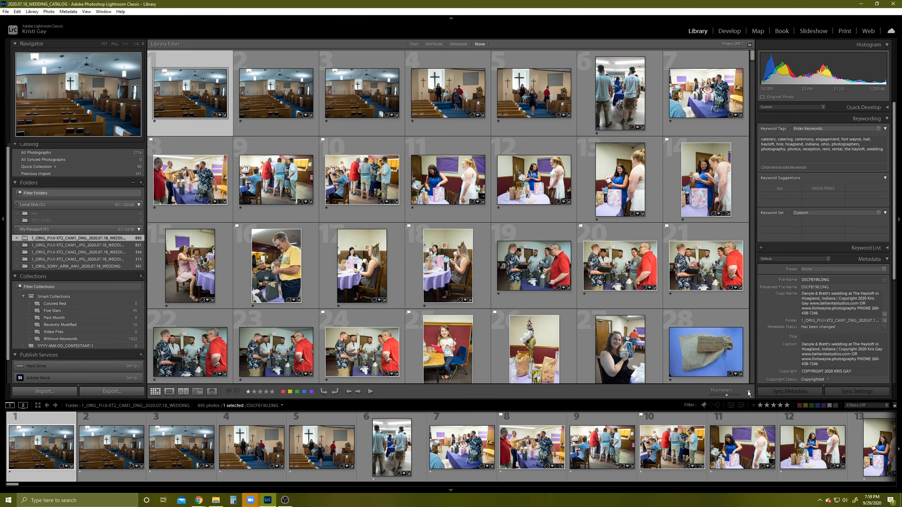
click(747, 393)
click(767, 425)
click(748, 391)
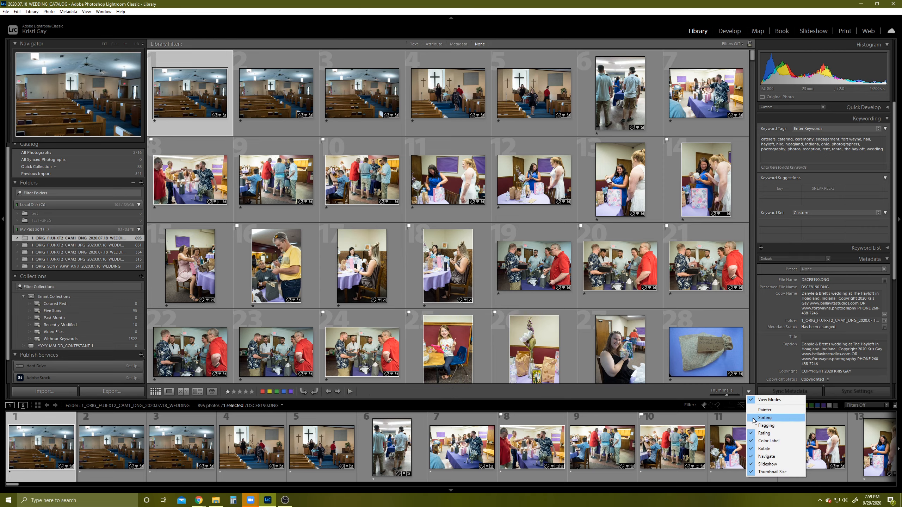
click(766, 440)
click(748, 391)
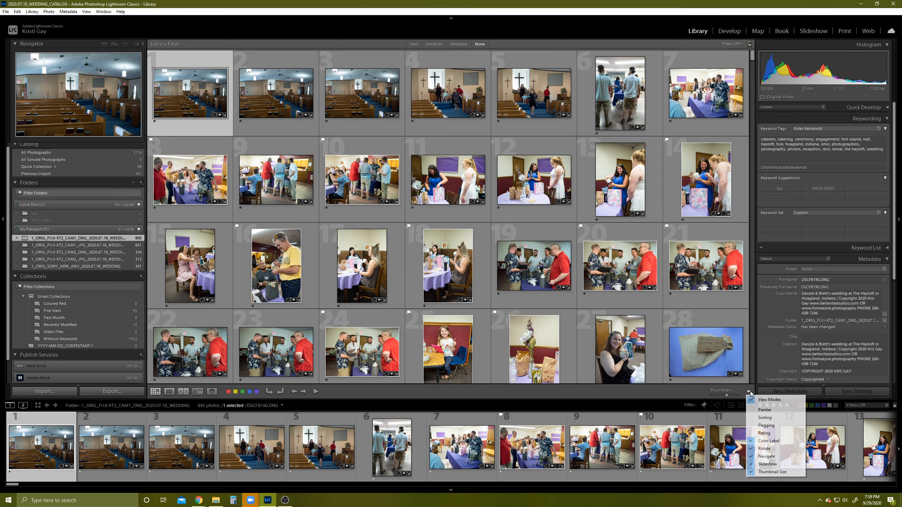
click(759, 441)
click(749, 391)
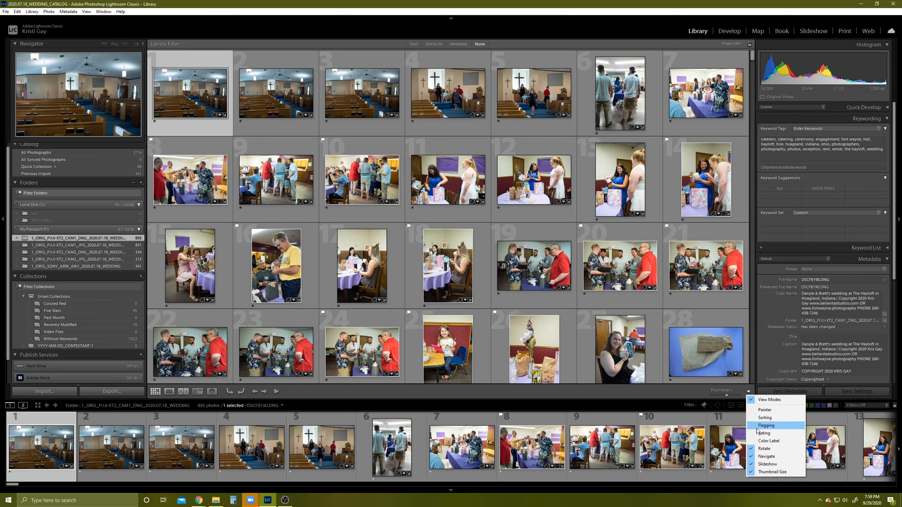
click(755, 451)
- Show the Painter, Sorting, Flagging, Rating, Color Label, and Rotate controls below the grid again
click(749, 391)
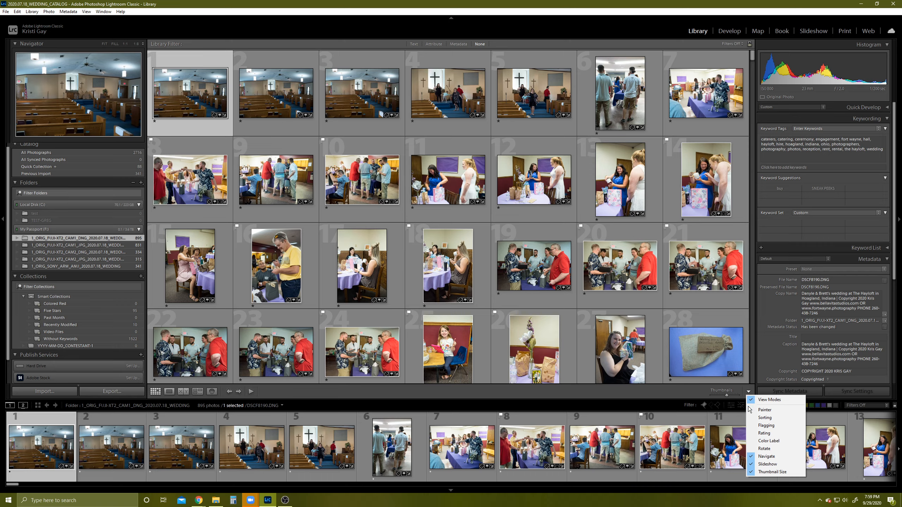
click(751, 410)
click(749, 391)
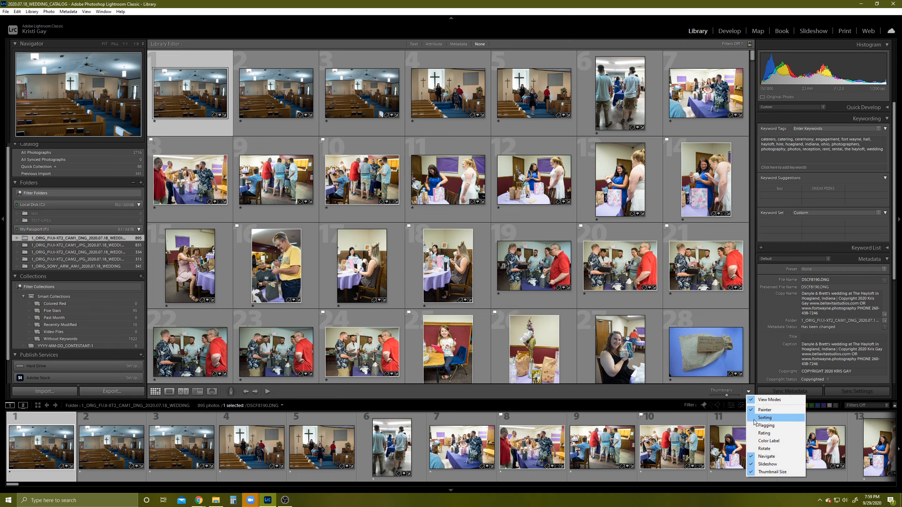
click(765, 417)
click(749, 392)
click(753, 425)
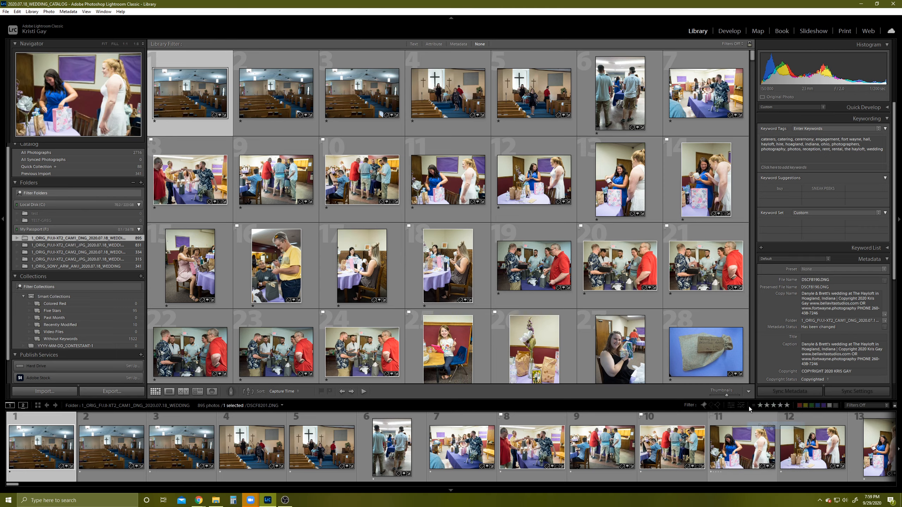
click(749, 392)
click(750, 433)
click(749, 392)
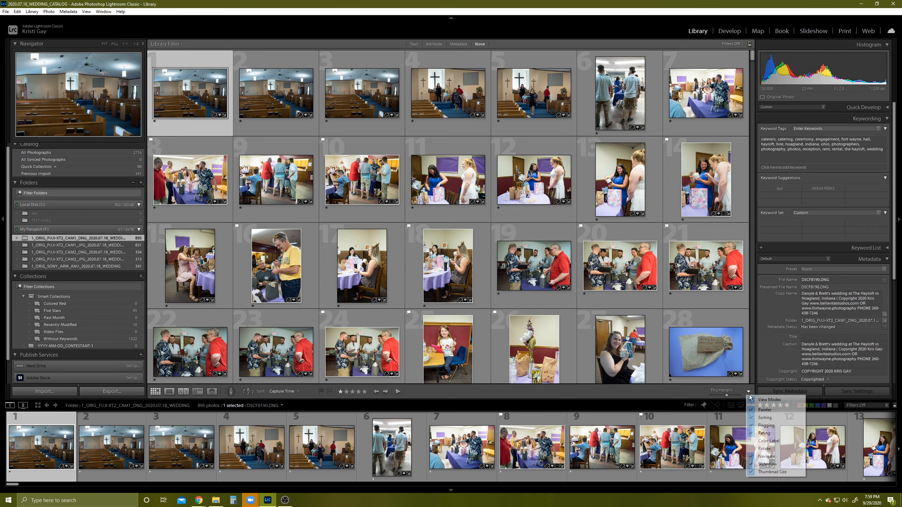
click(748, 391)
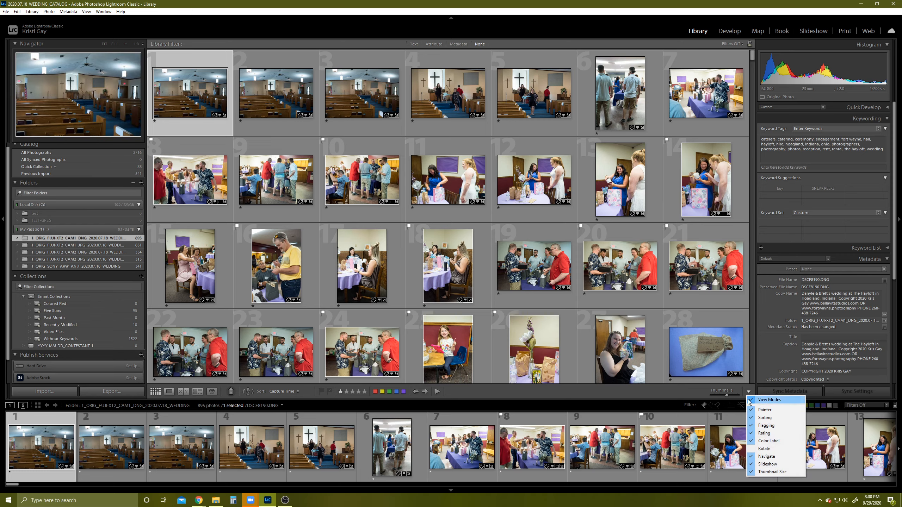
click(763, 450)
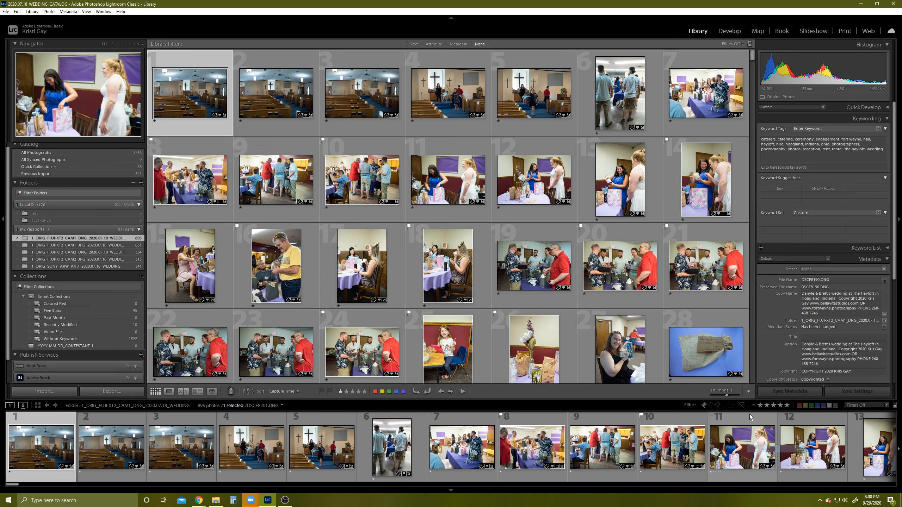
click(748, 391)
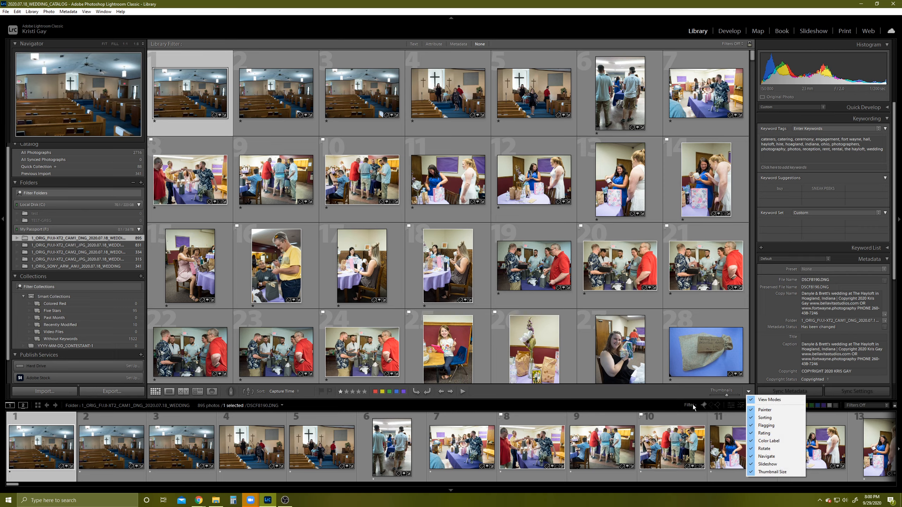
click(712, 384)
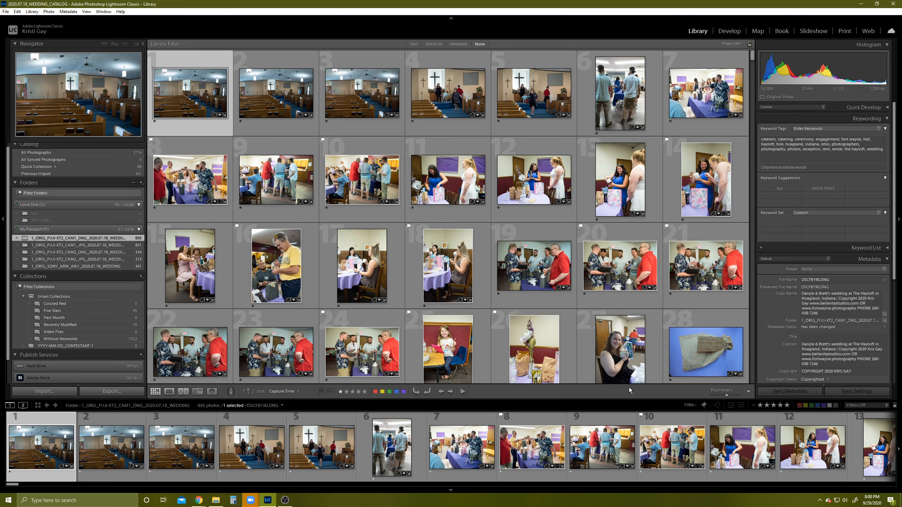
- Activate the Painter tool, review the attributes it can paint, and put it away
click(230, 392)
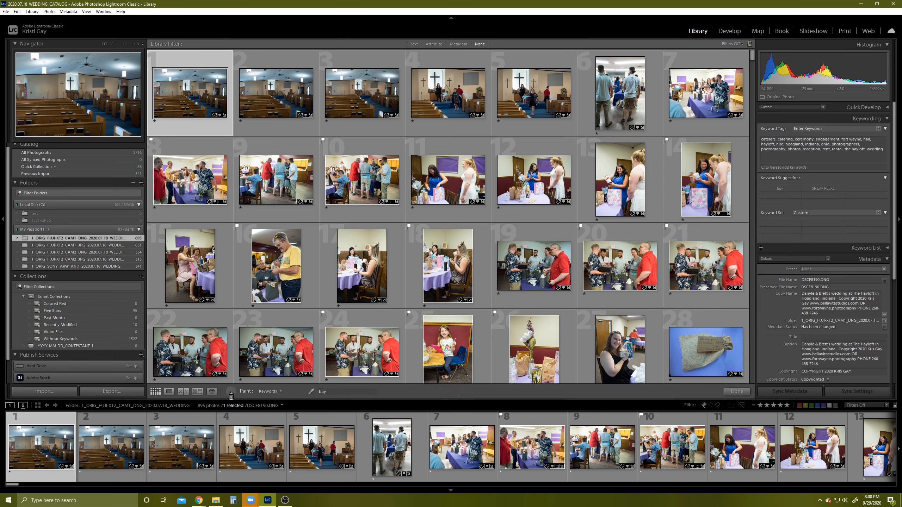
click(280, 392)
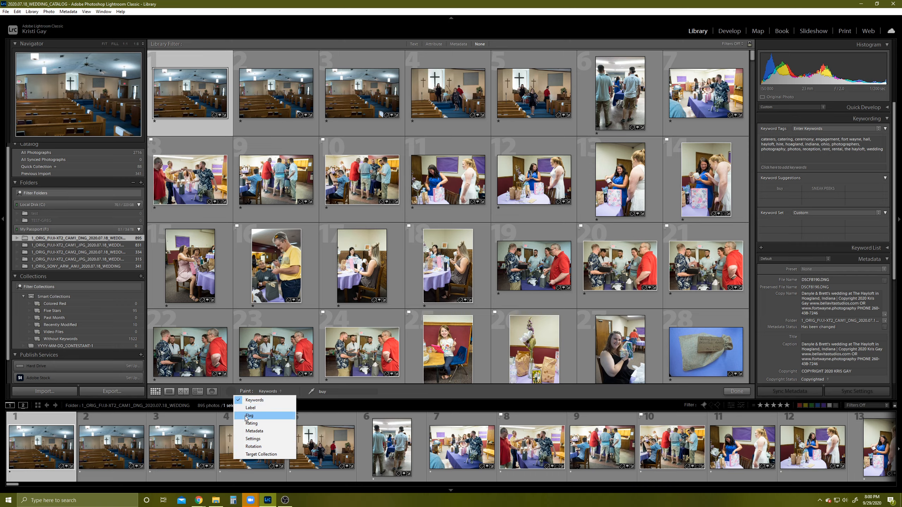
click(229, 391)
click(229, 390)
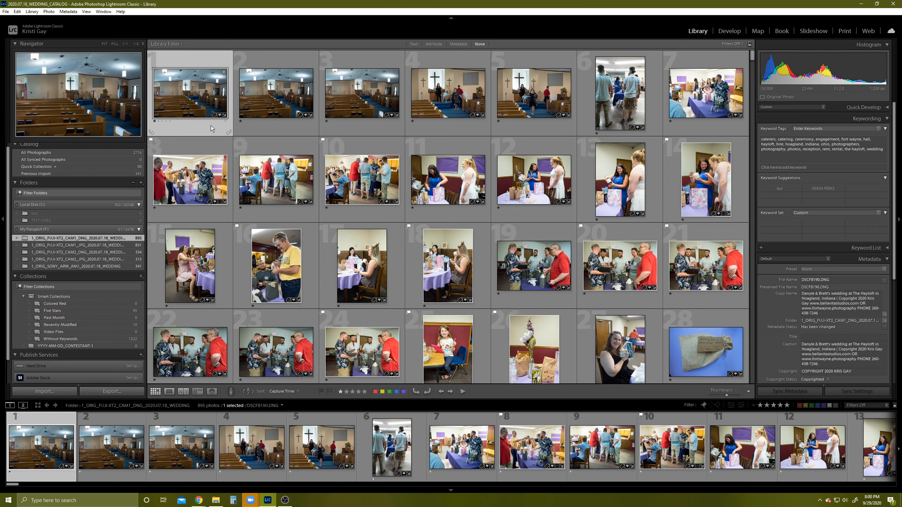
- Select all photos in the folder, assign them the keyword 2020 with the Painter tool, and put the tool away
key(ctrl+a)
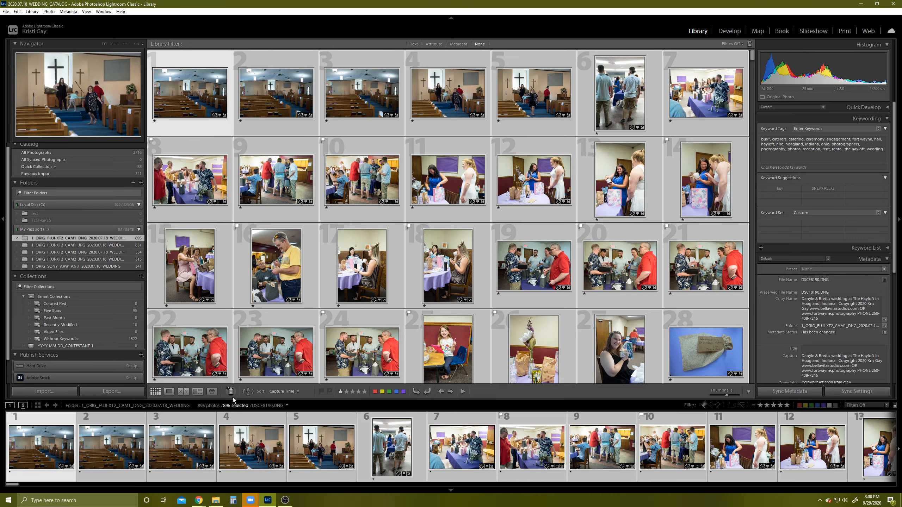
click(231, 394)
click(278, 392)
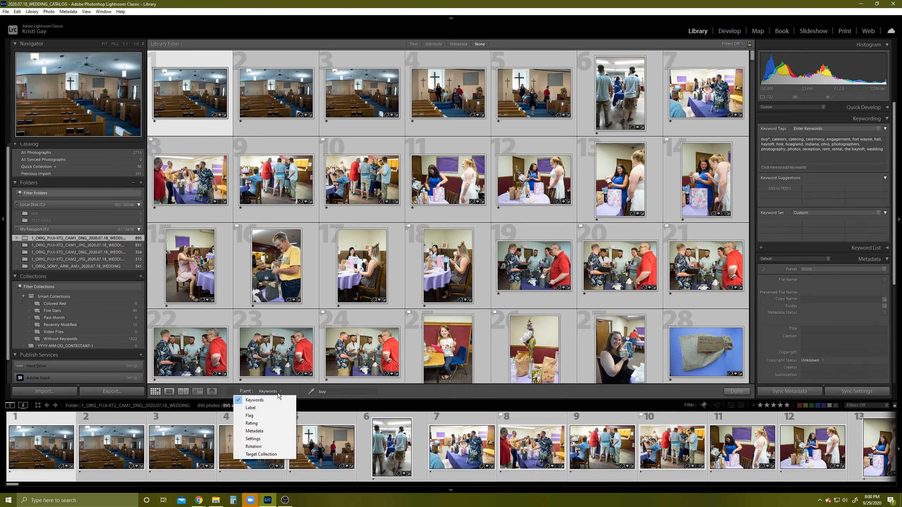
click(255, 400)
click(327, 391)
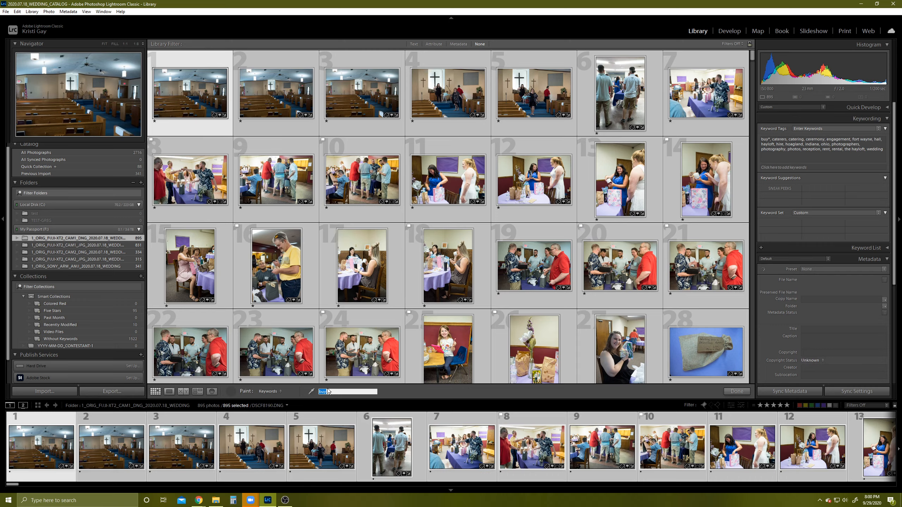
text(20)
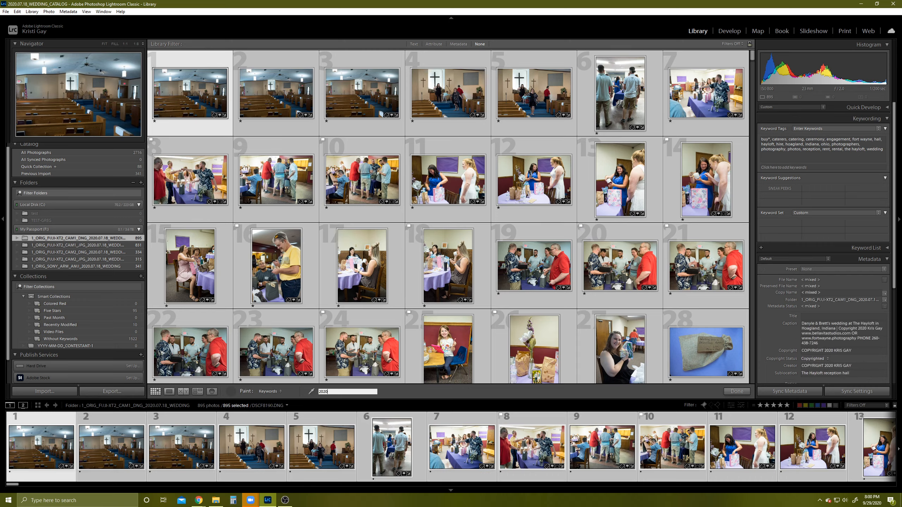
text(20)
click(284, 103)
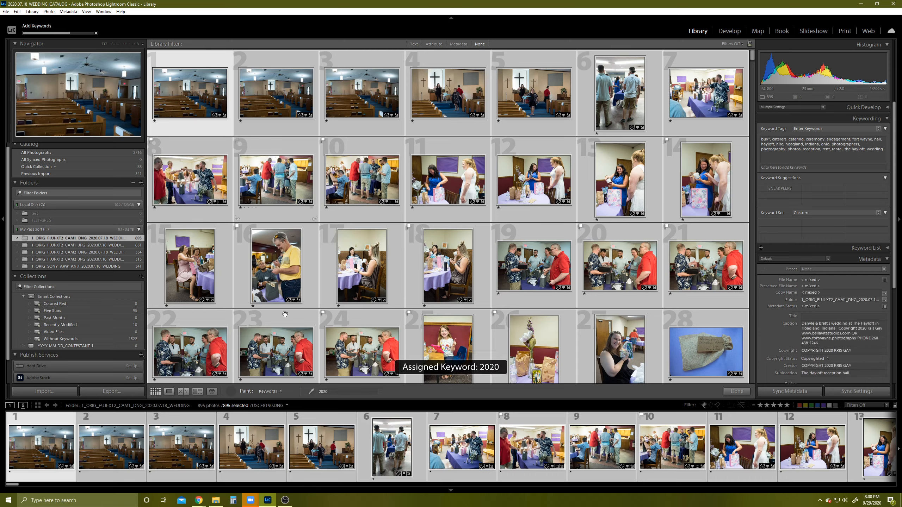
click(231, 392)
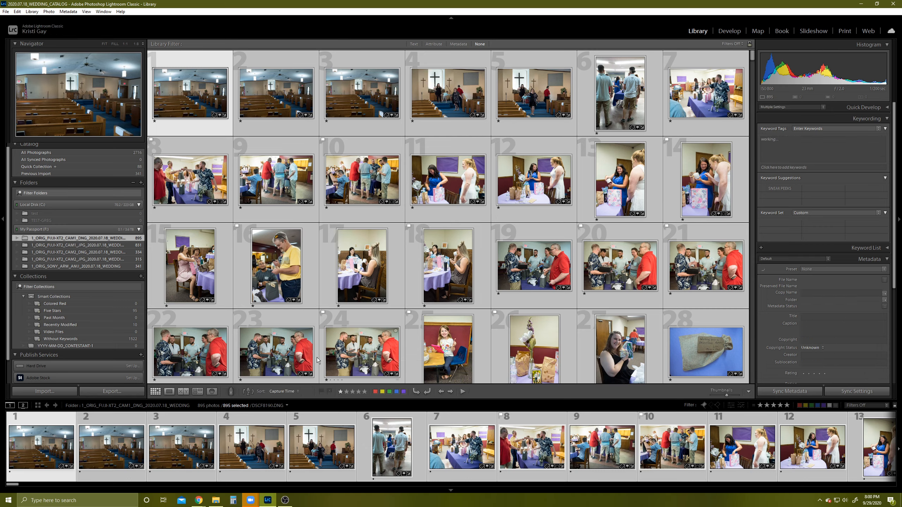
- Add southwest church of christ after 2020 in the Painter tool's keywords and put the tool away
click(233, 394)
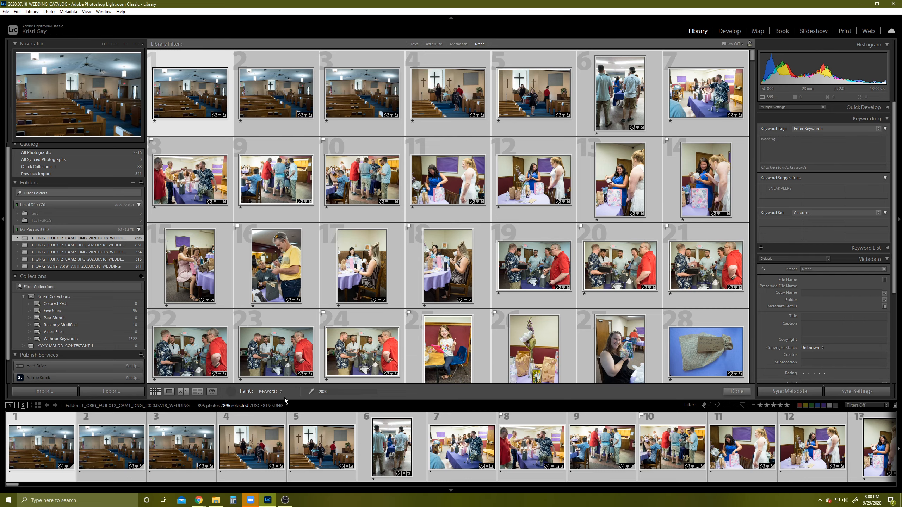
click(331, 391)
click(330, 393)
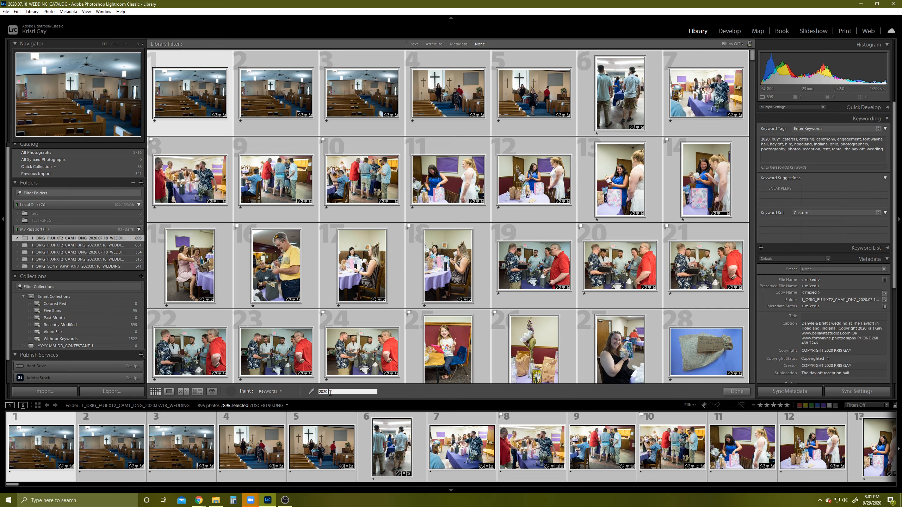
text(southwest churhc of christ,)
click(231, 392)
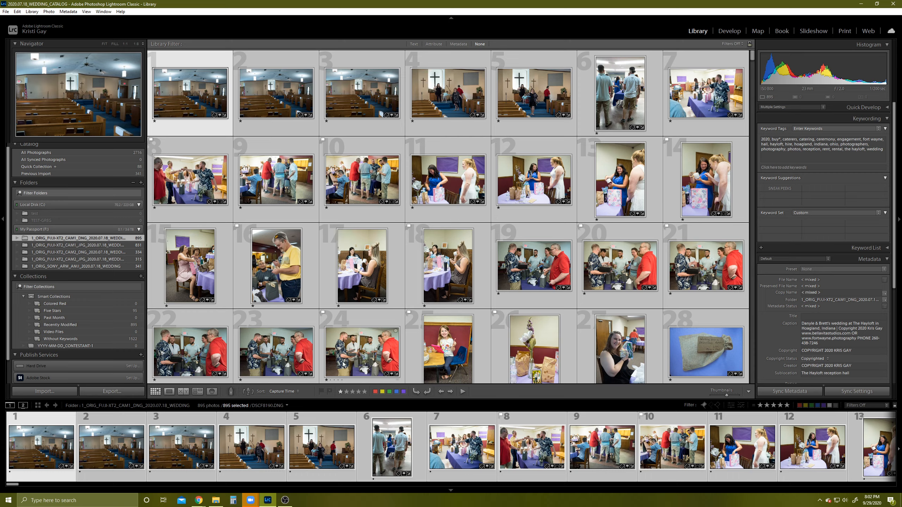
click(231, 391)
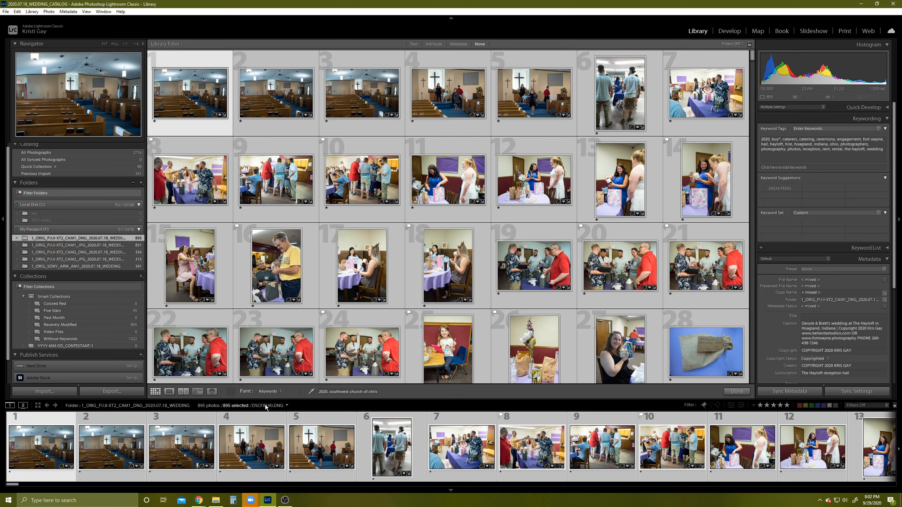
click(229, 392)
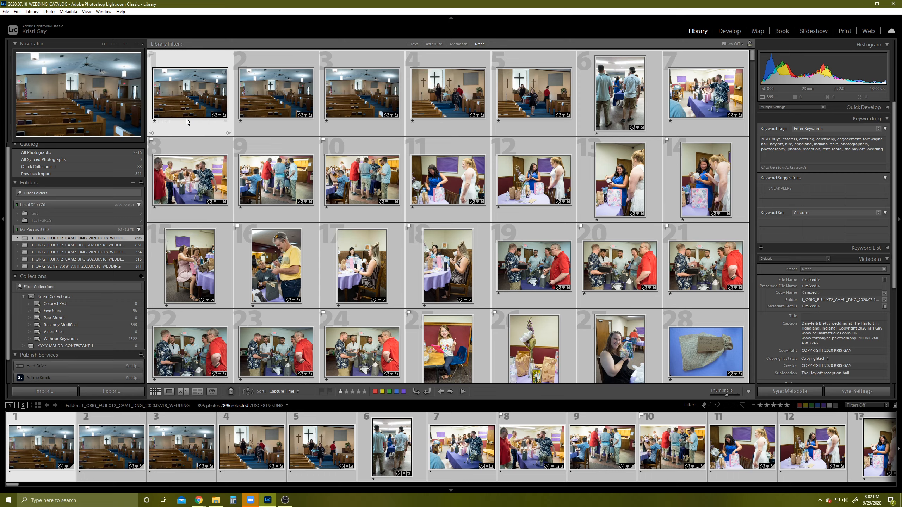
- Select the range of photos 1 through 21 in the grid
click(192, 135)
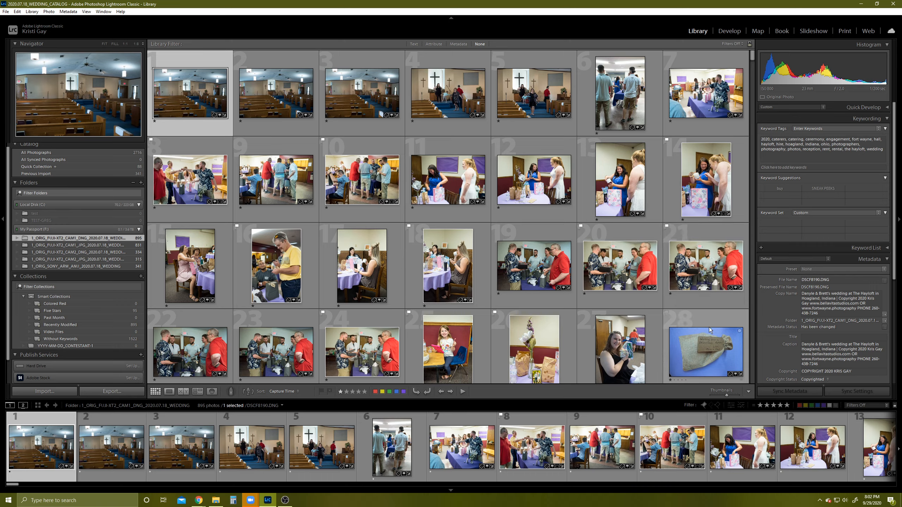
shift+click(705, 307)
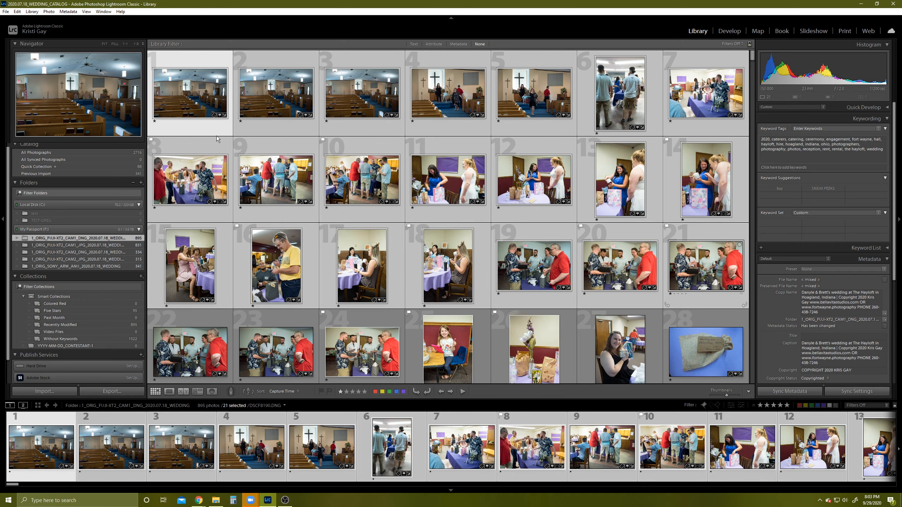
click(182, 130)
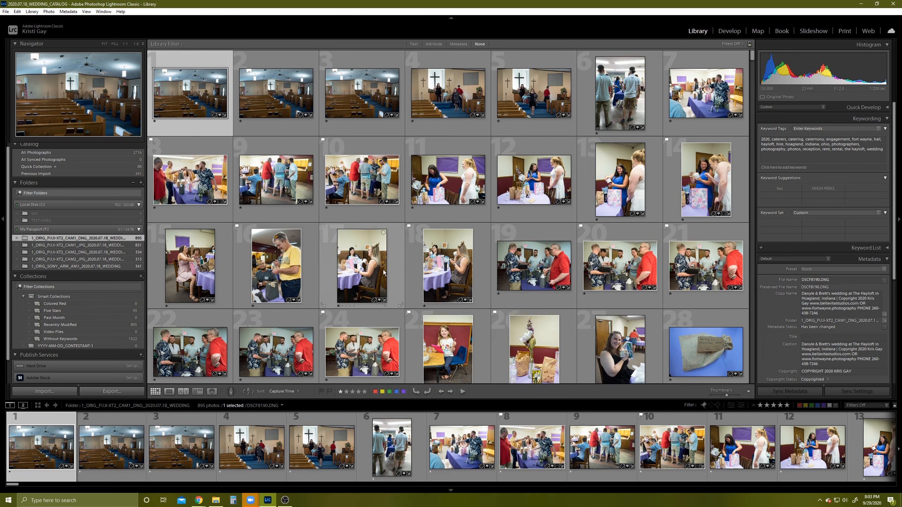
shift+click(702, 303)
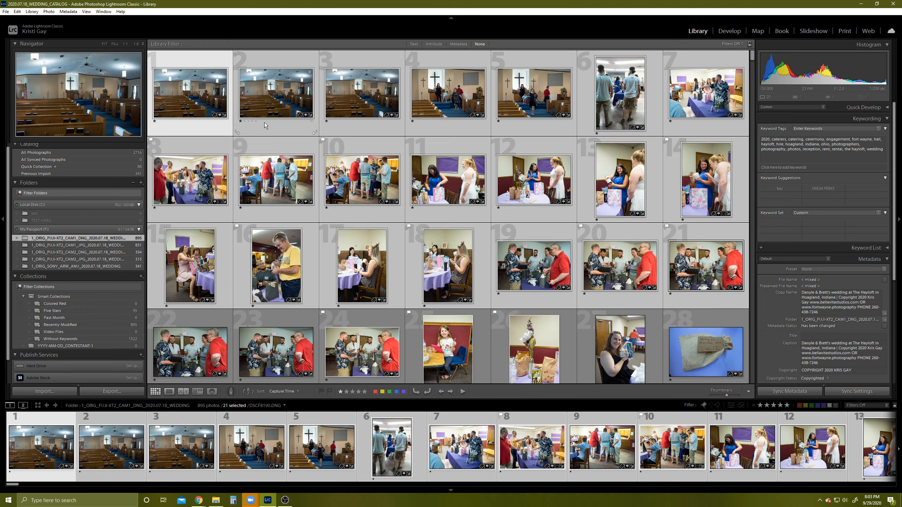
- Reduce the grid's thumbnail size and select photos 1 through 35 as a continuous range
click(211, 125)
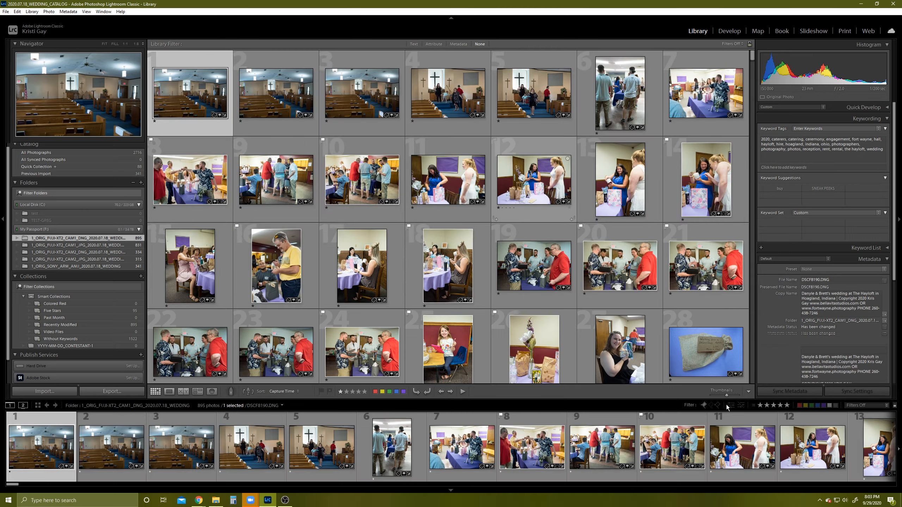
drag(726, 395, 719, 396)
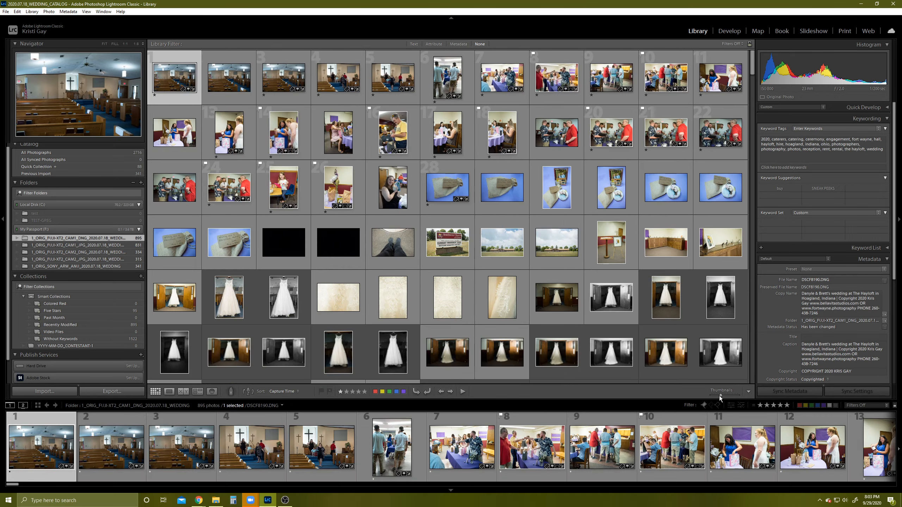
shift+click(242, 261)
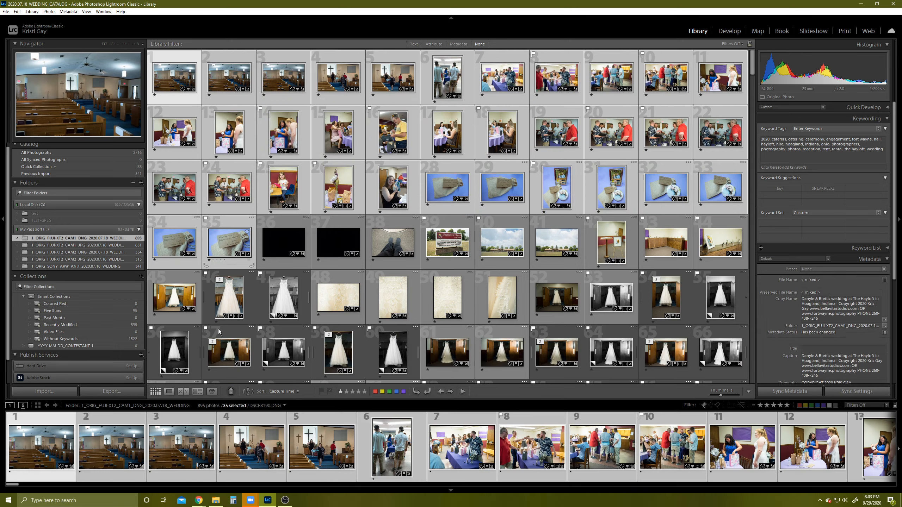
- Append rehearsal to the Painter's keywords, assign them to the 35 selected photos, and put the tool away
click(231, 393)
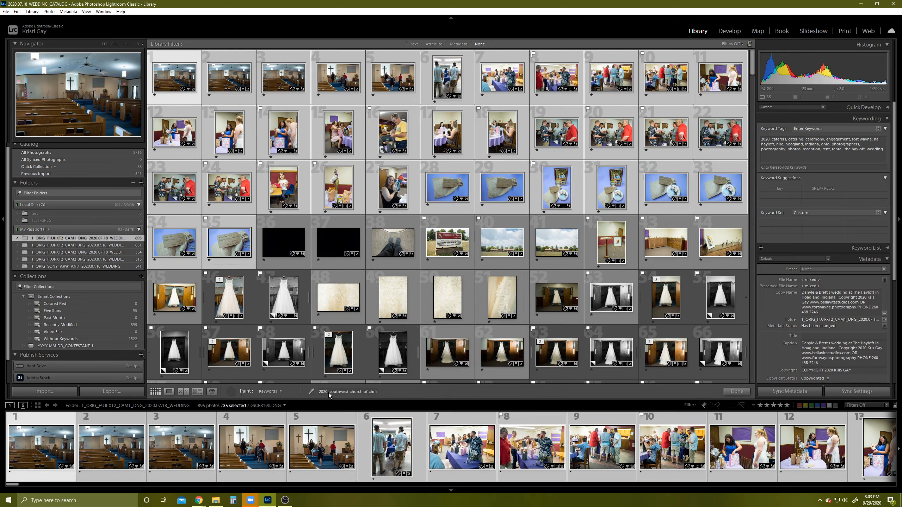
click(338, 393)
key(Right)
text(rehearsal)
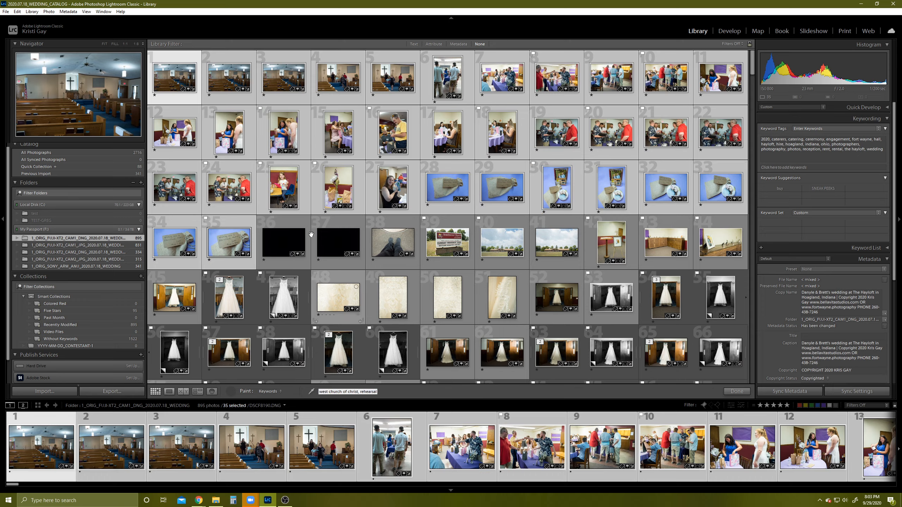
click(333, 192)
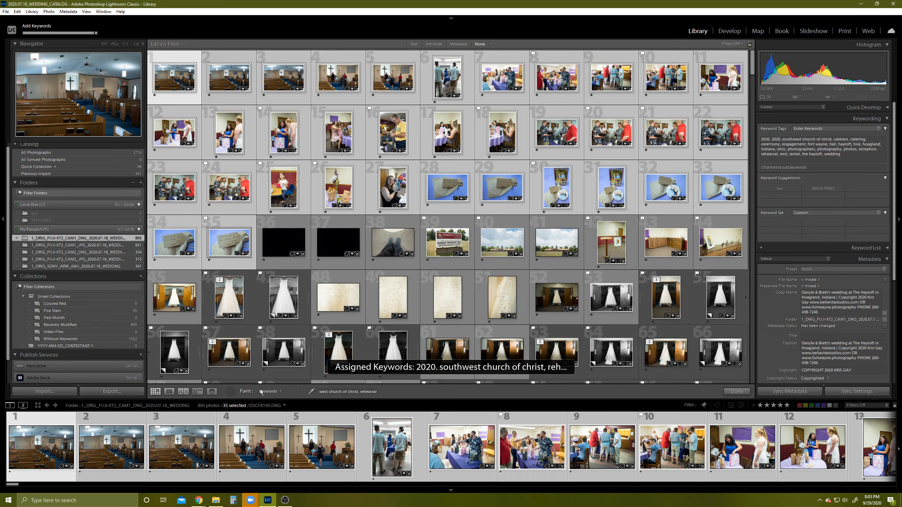
click(231, 391)
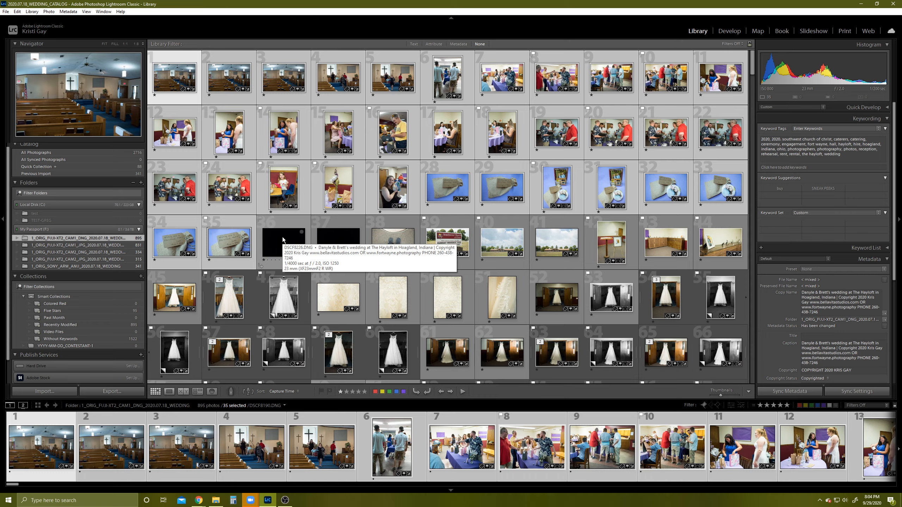
- Select only the photos showing the whole wedding dress, numbers 46, 47, and 52 through 66
click(236, 263)
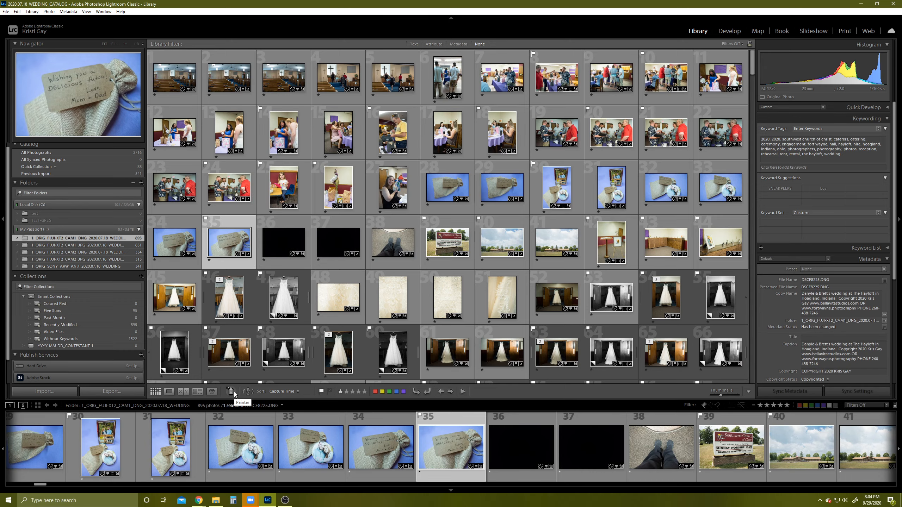
click(249, 286)
ctrl+click(301, 299)
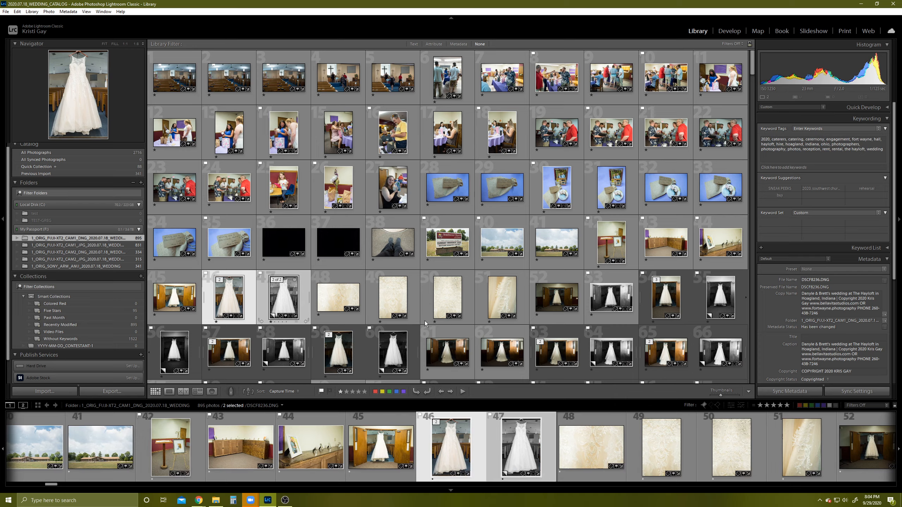
ctrl+click(562, 321)
ctrl+click(611, 319)
ctrl+click(647, 311)
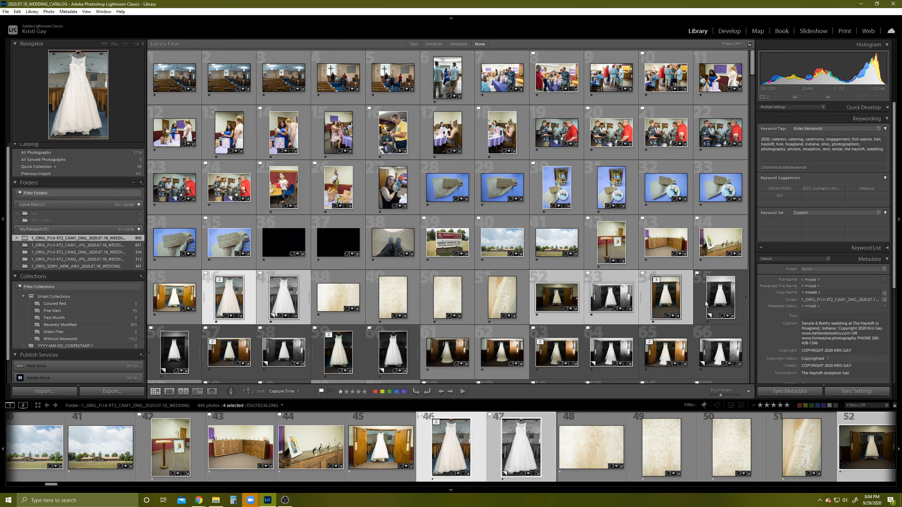
ctrl+click(717, 305)
ctrl+click(194, 357)
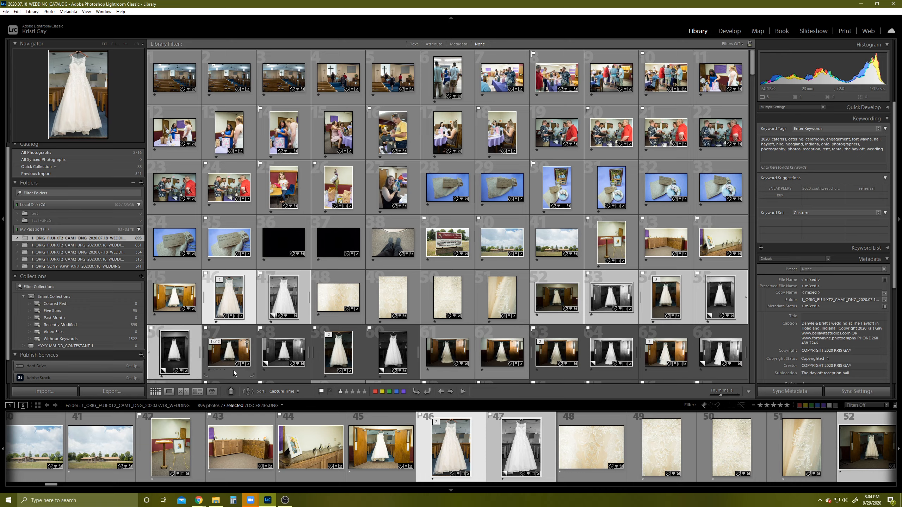
ctrl+click(281, 372)
ctrl+click(338, 355)
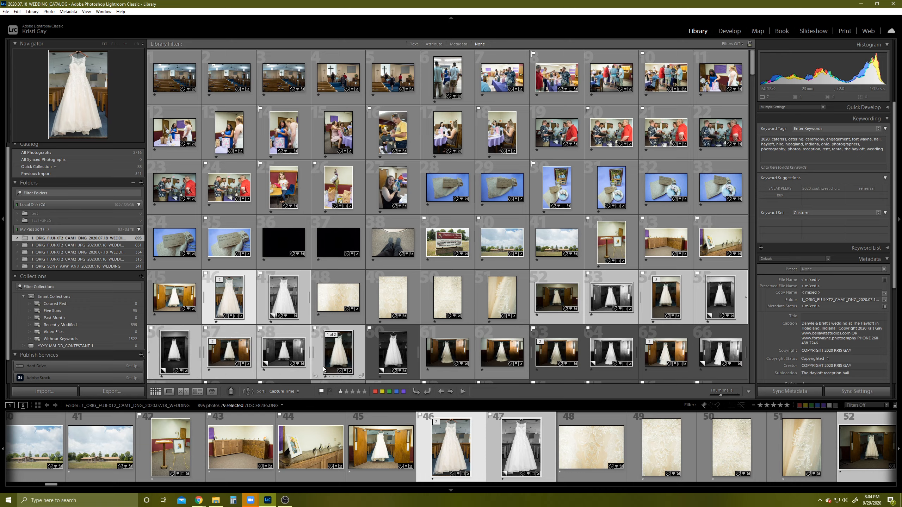
ctrl+click(388, 355)
ctrl+click(466, 356)
ctrl+click(519, 349)
ctrl+click(554, 352)
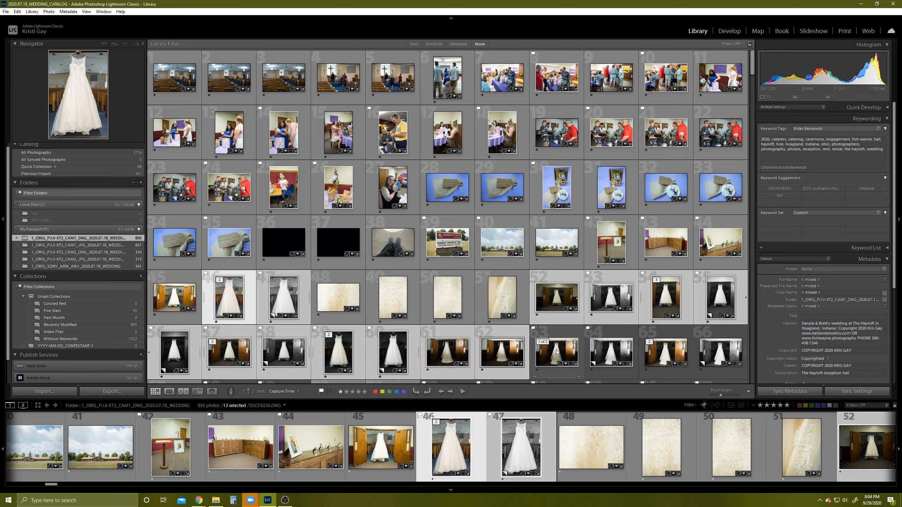
ctrl+click(590, 352)
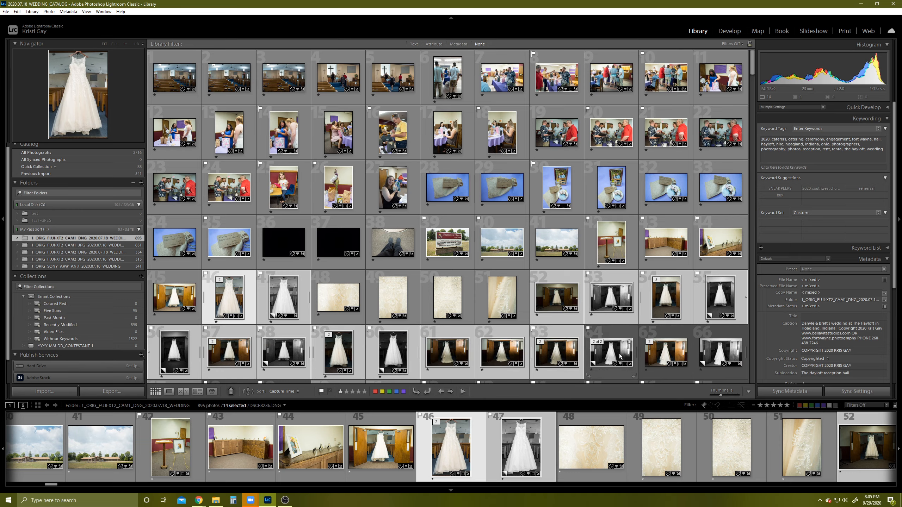
ctrl+click(677, 353)
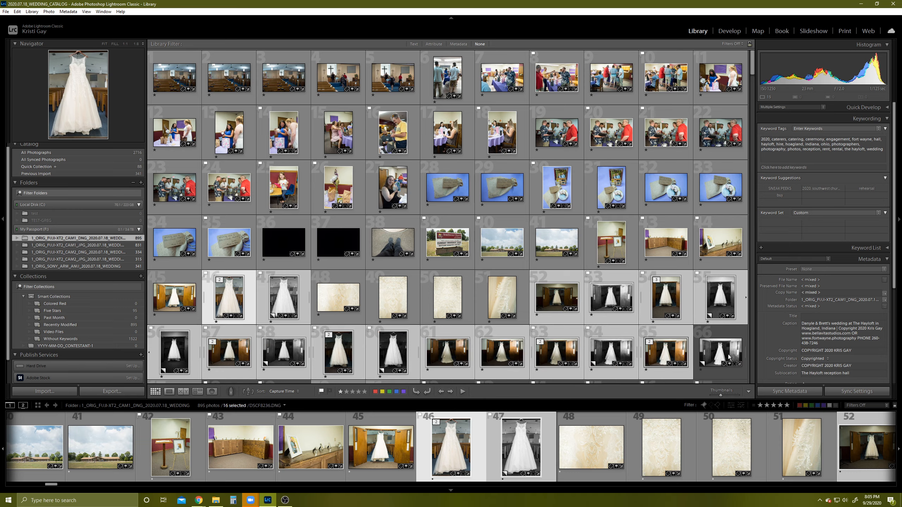
ctrl+click(727, 356)
ctrl+click(727, 356)
- Replace the Painter's keywords with dress, assign it to the selected dress photos, and put the tool away
click(231, 391)
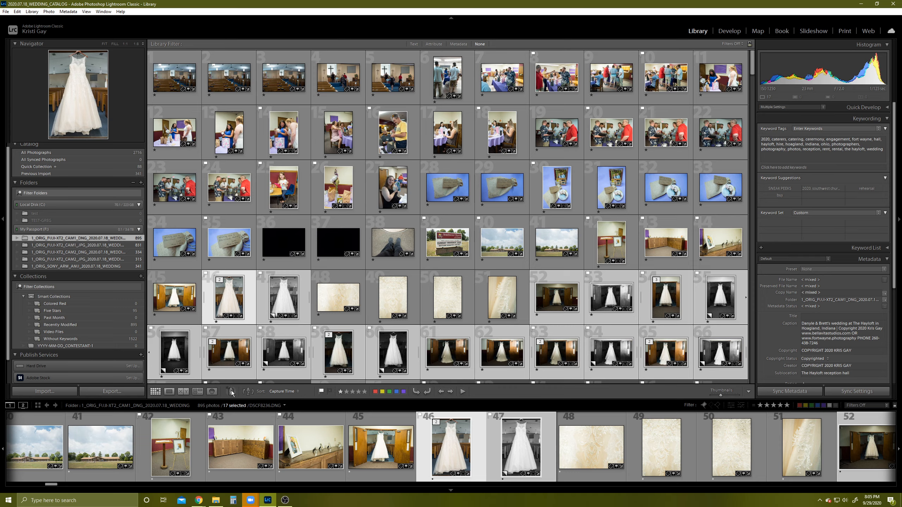
triple_click(374, 392)
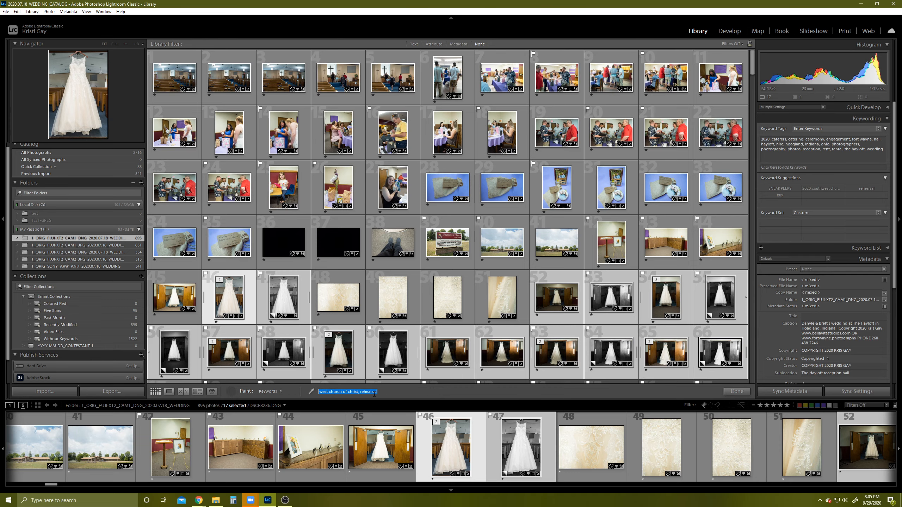
text(dress)
click(282, 306)
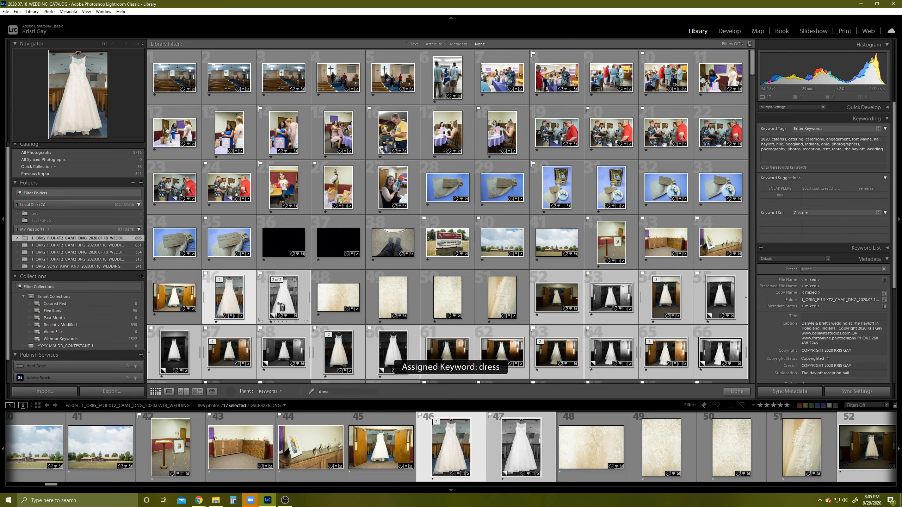
click(231, 392)
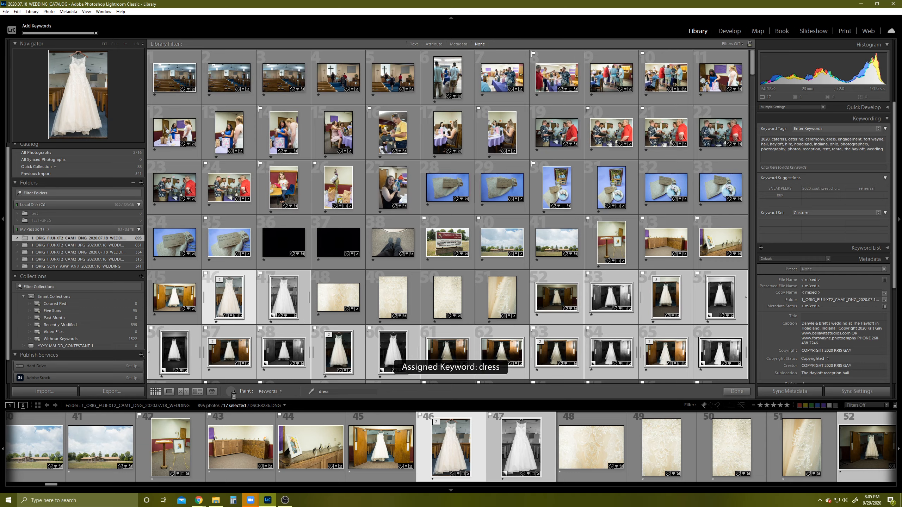
- Select dress close-ups 48 through 51, assign them the keywords detail and dress with the Painter tool, and put the tool away
click(345, 322)
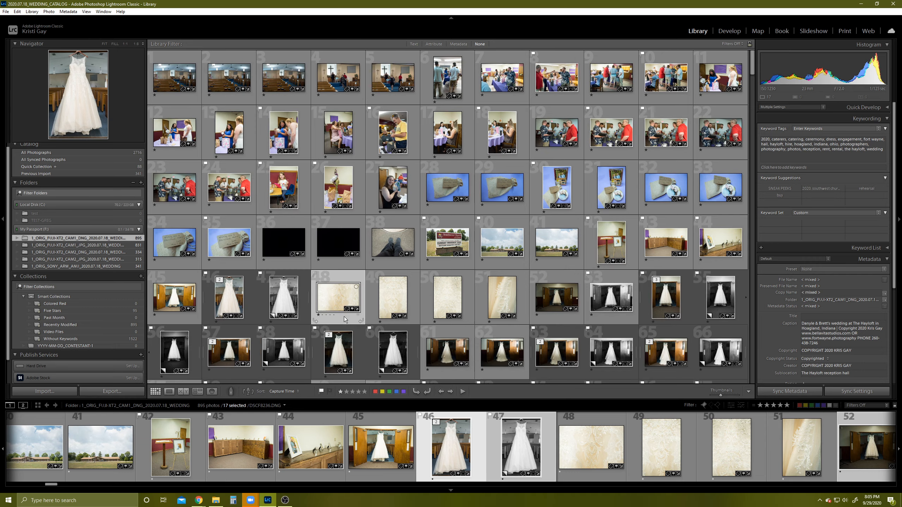
shift+click(475, 312)
click(231, 392)
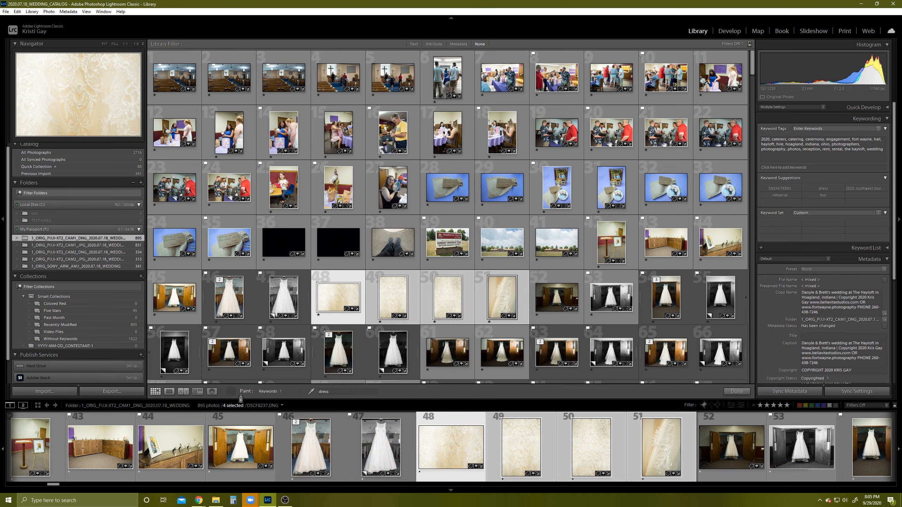
click(337, 392)
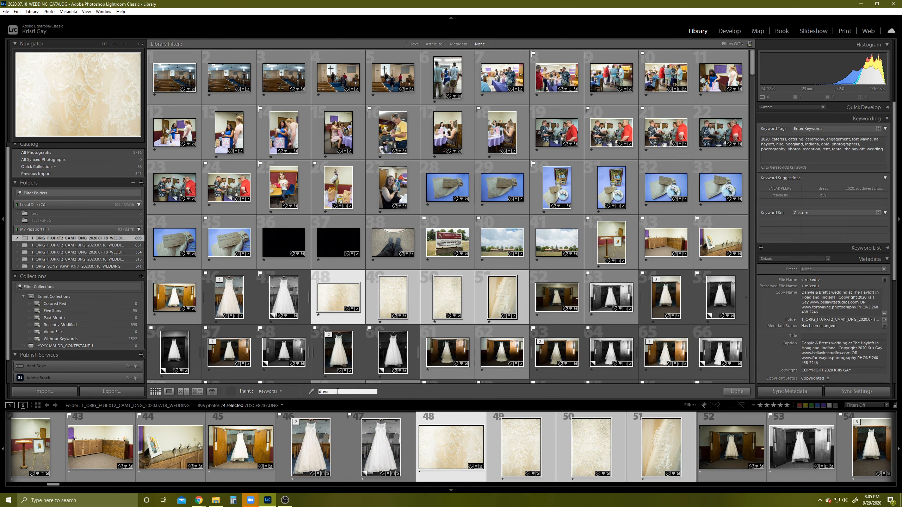
text(detail)
click(348, 299)
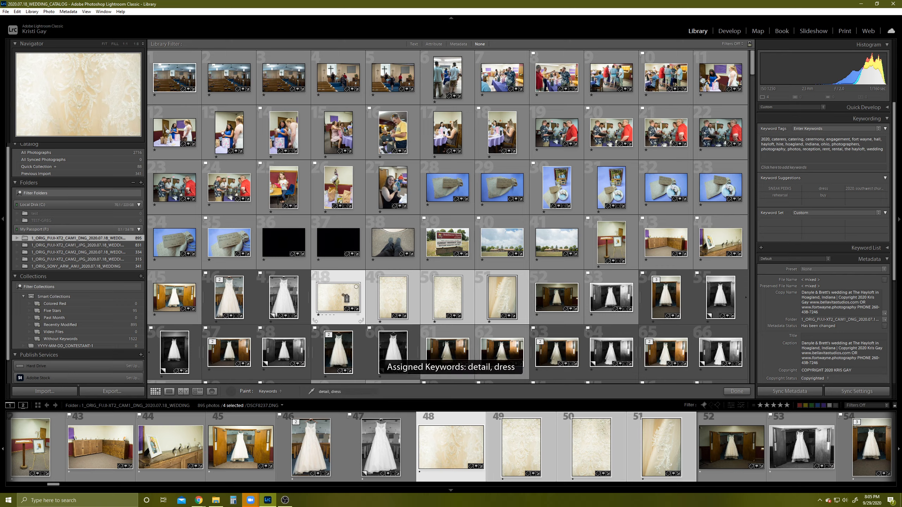
click(231, 392)
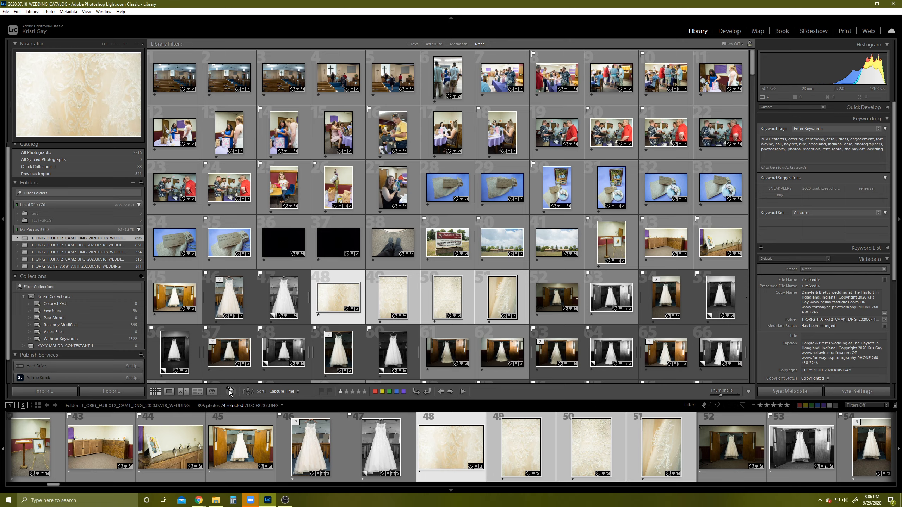
click(520, 306)
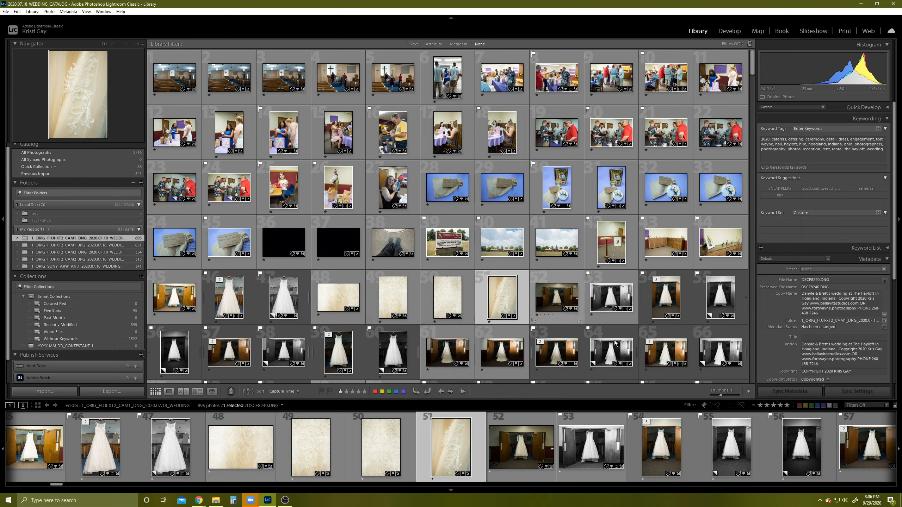
scroll(626, 341, down, 5)
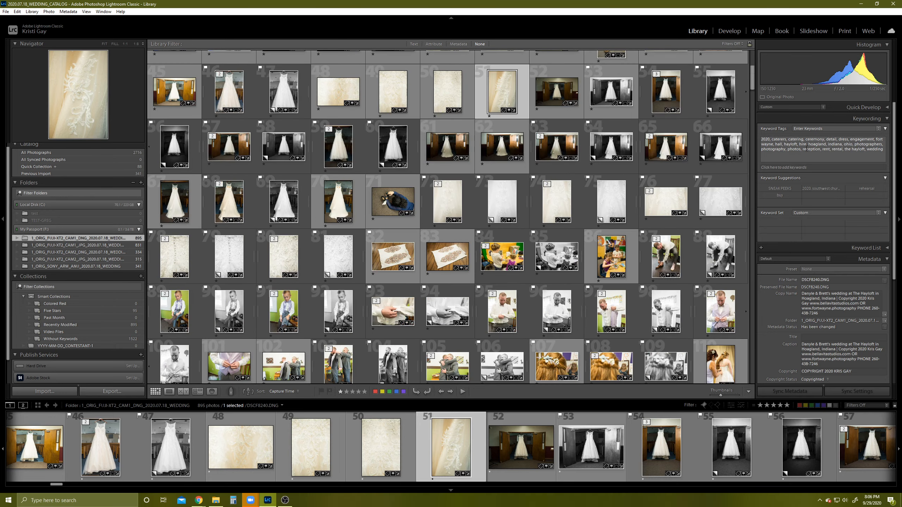
- Review the kinds of attributes the Painter tool can apply and put the tool away
click(231, 390)
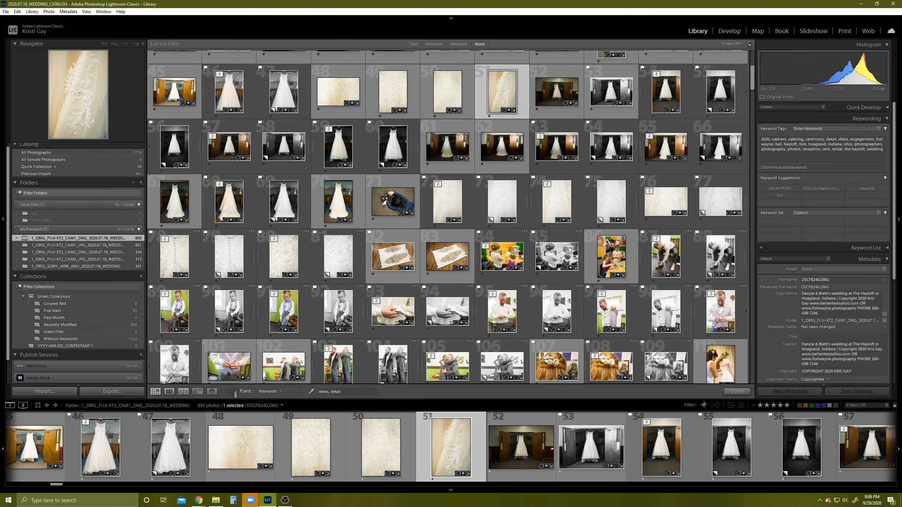
click(280, 392)
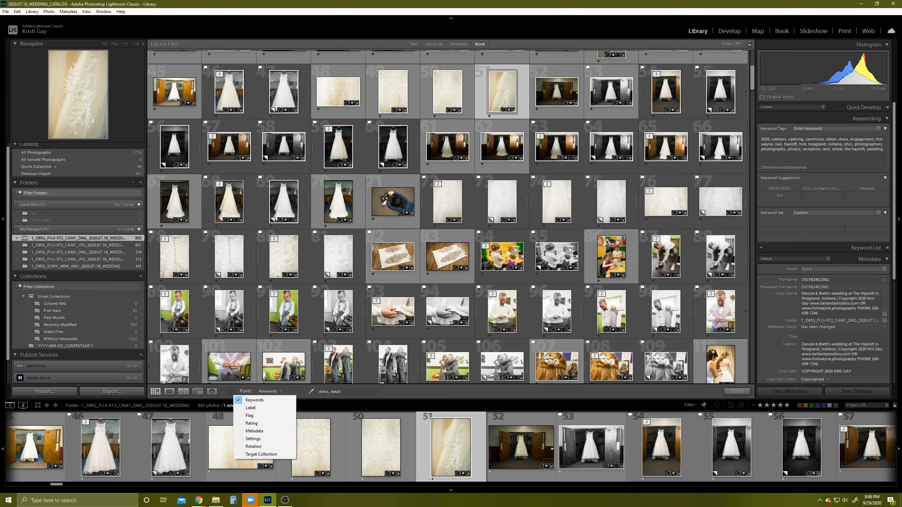
click(415, 105)
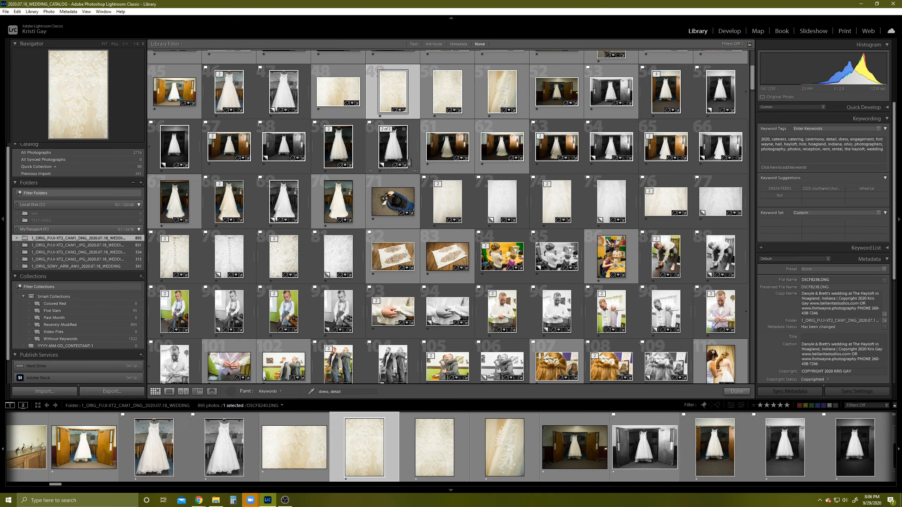
scroll(415, 105, up, 5)
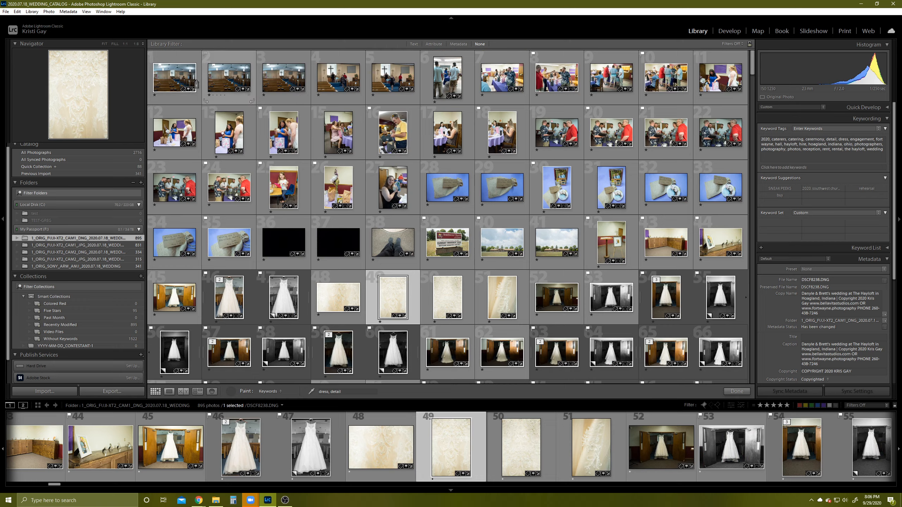
click(233, 395)
- Shrink the grid thumbnails and filter the folder to flagged photos rated five stars or lower, selecting the first photo
drag(721, 396, 718, 396)
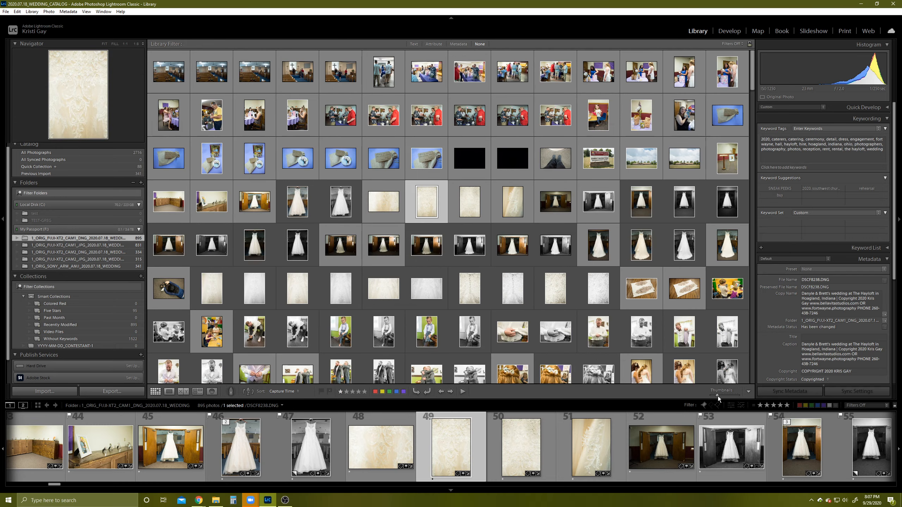
click(753, 406)
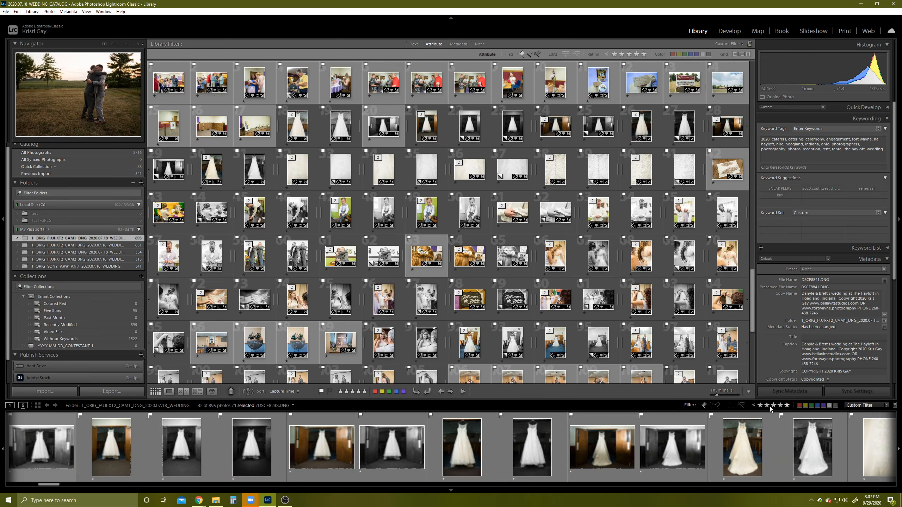
scroll(692, 217, up, 12)
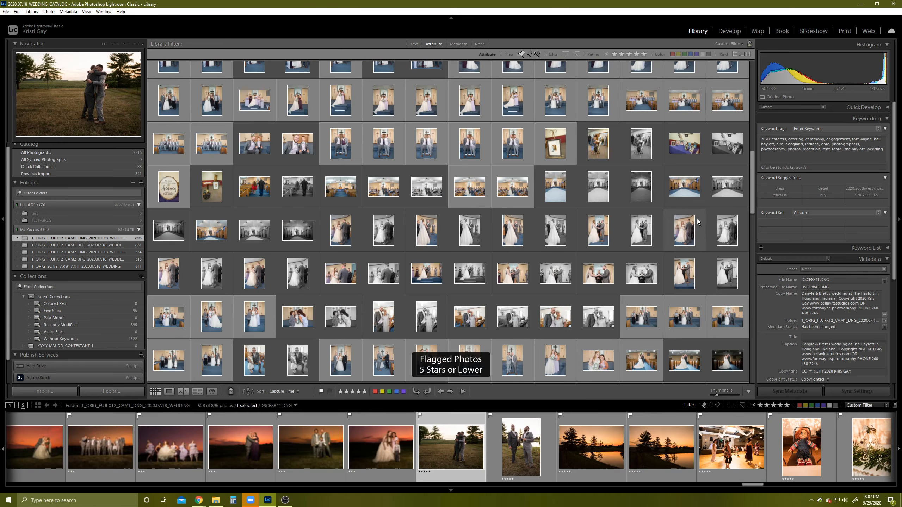
scroll(682, 201, up, 6)
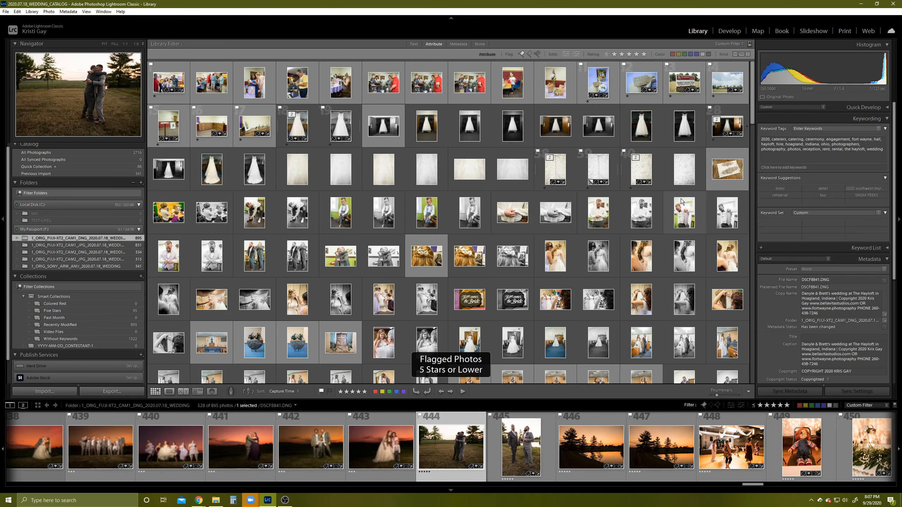
click(172, 101)
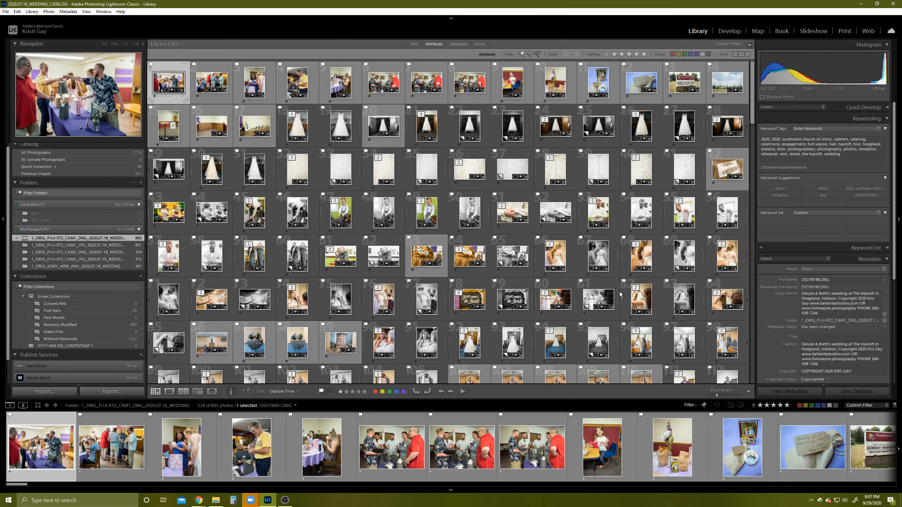
- Select filtered photos 1 through 116, ending with the black-and-white portrait of the bride hugging a man
scroll(628, 301, down, 2)
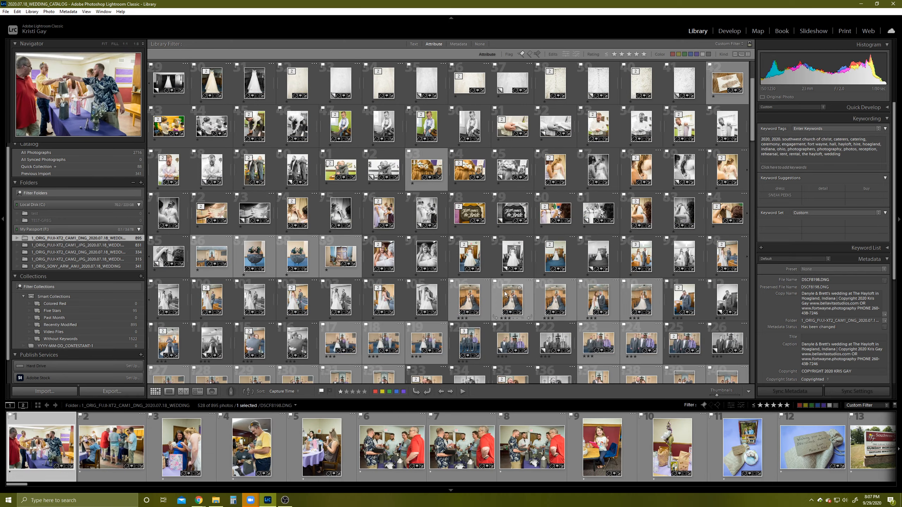
scroll(477, 299, down, 2)
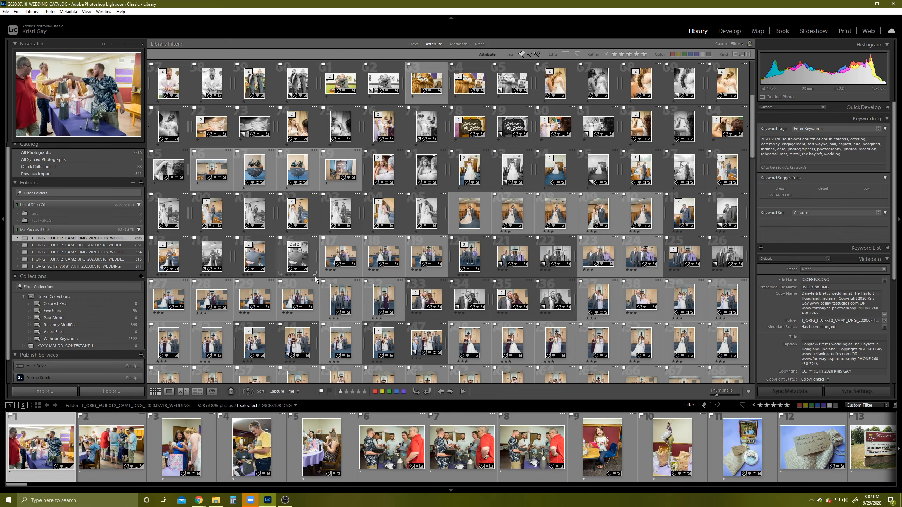
click(313, 264)
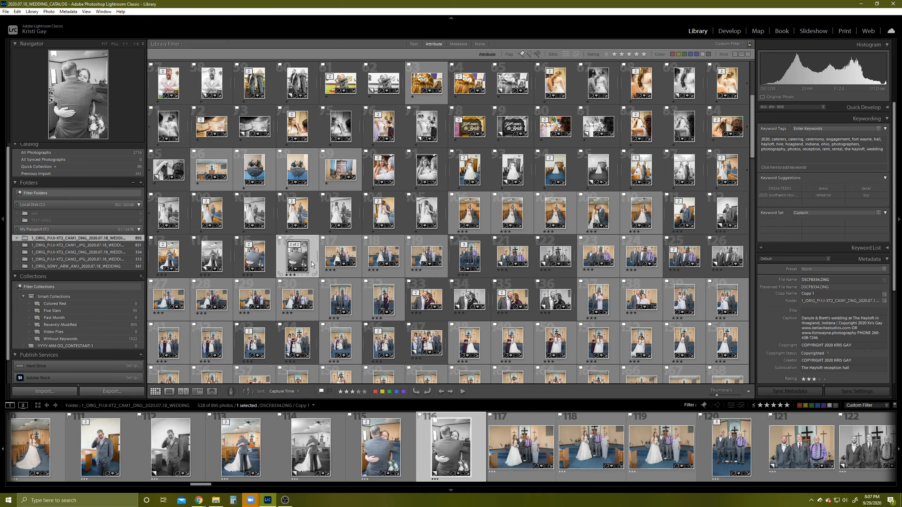
scroll(308, 80, up, 4)
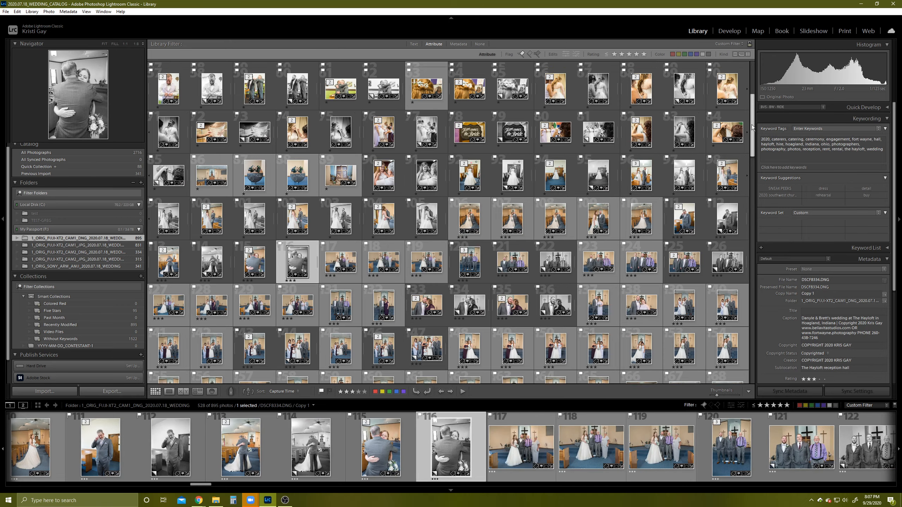
shift+click(182, 98)
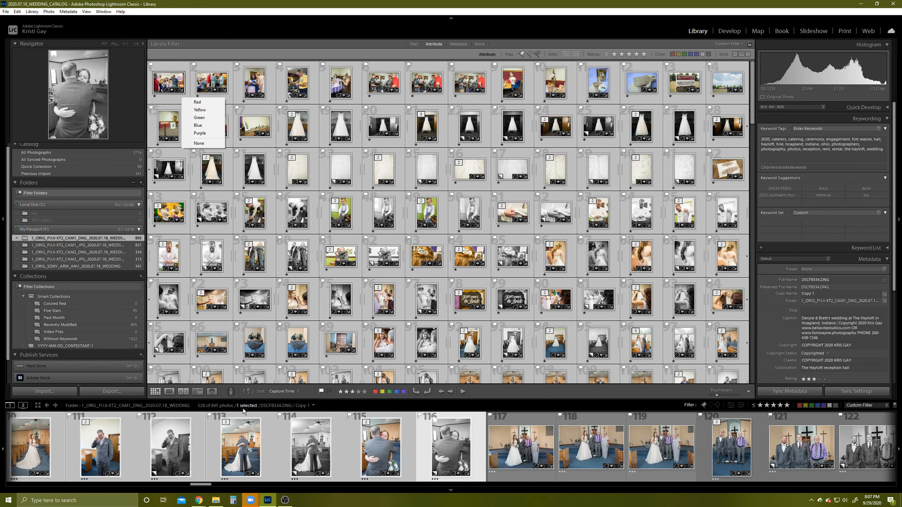
- Set the Painter to a one-star rating, apply it to the selected photos, and put the tool away
click(232, 392)
click(276, 392)
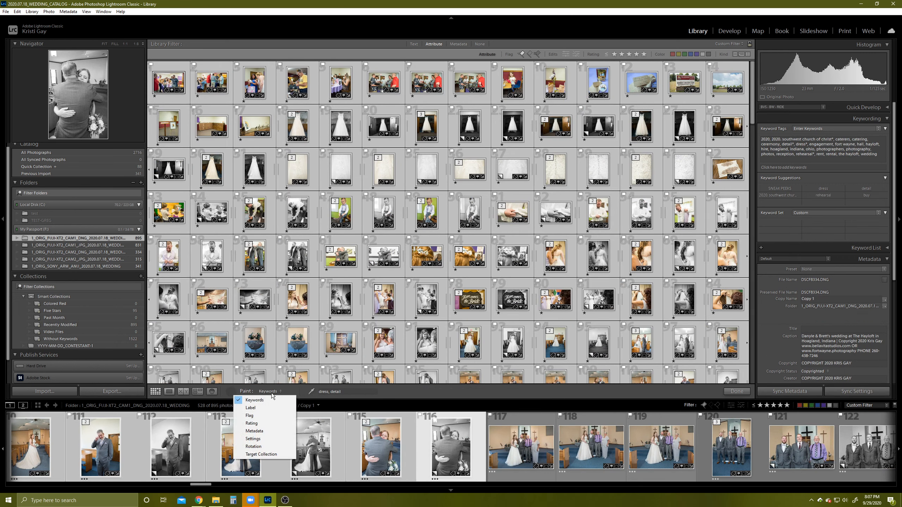
click(251, 423)
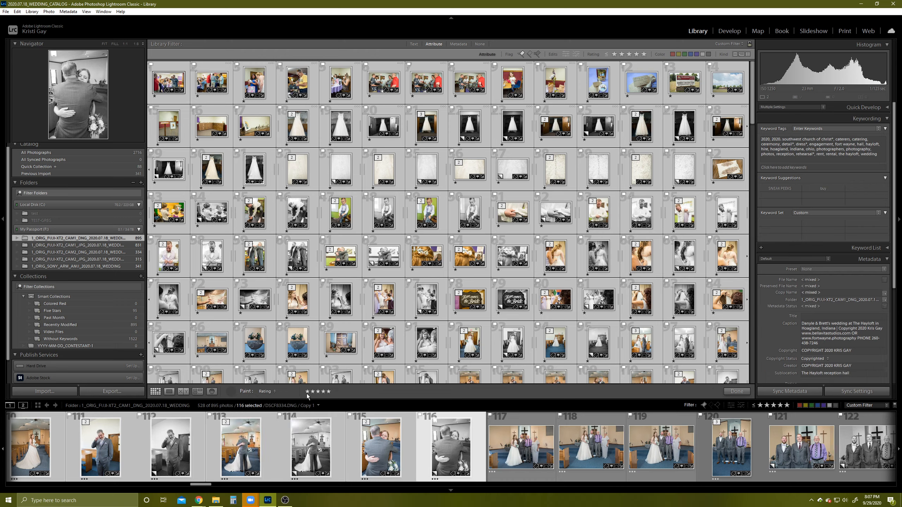
click(307, 391)
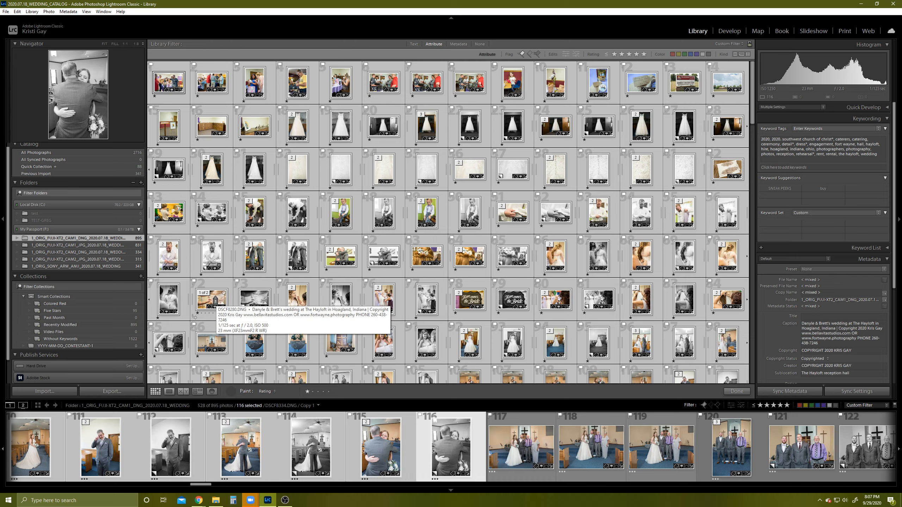
click(215, 299)
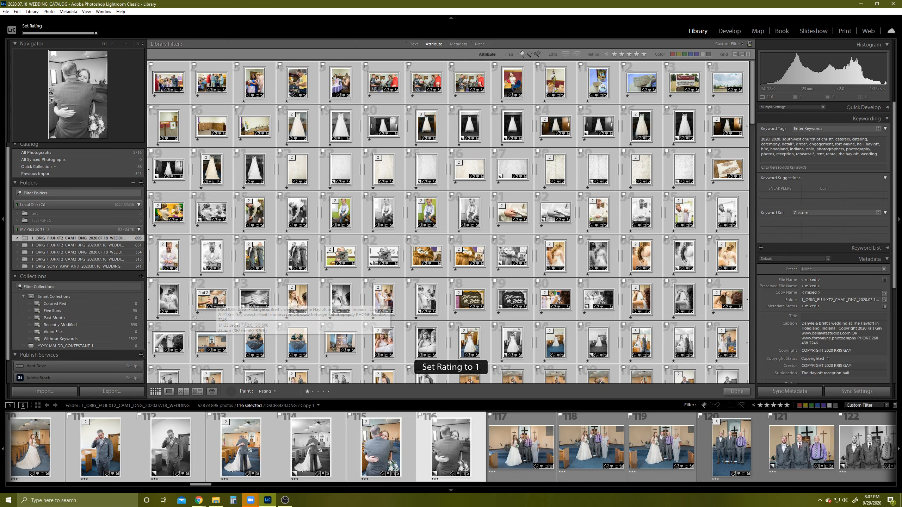
click(235, 393)
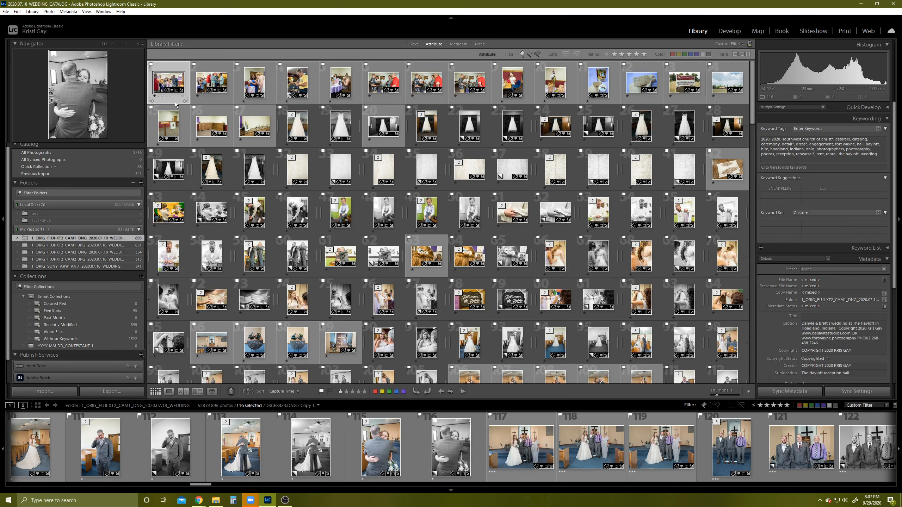
- Select the first photo, look through the filtered grid, and review the available actions for the CAM1 DNG wedding folder
click(176, 104)
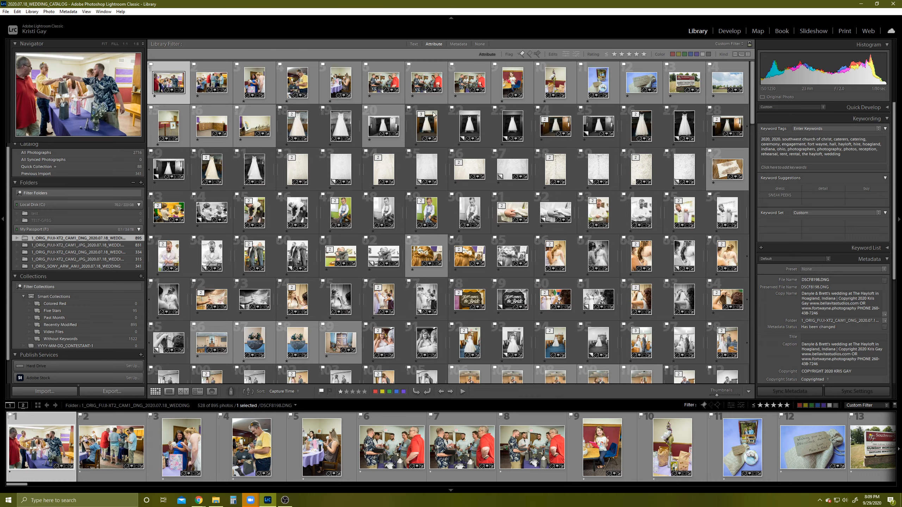
scroll(753, 100, down, 2)
scroll(753, 100, down, 10)
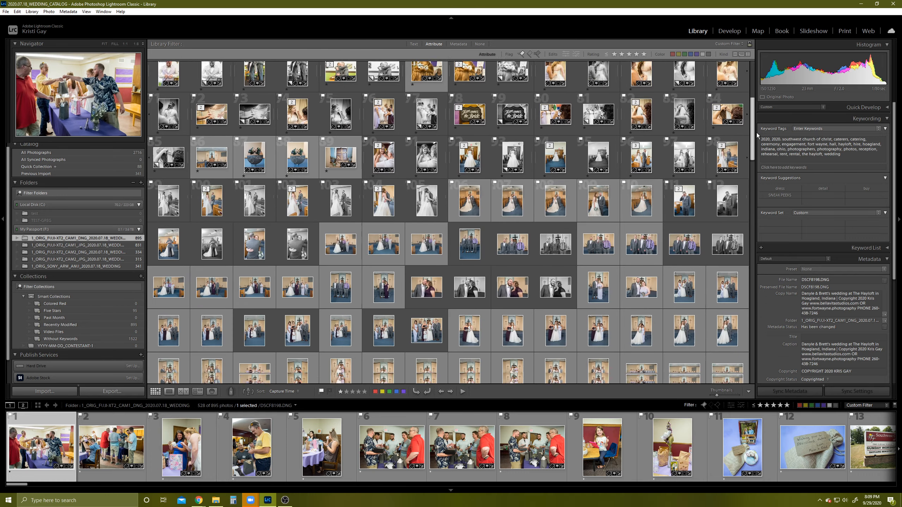
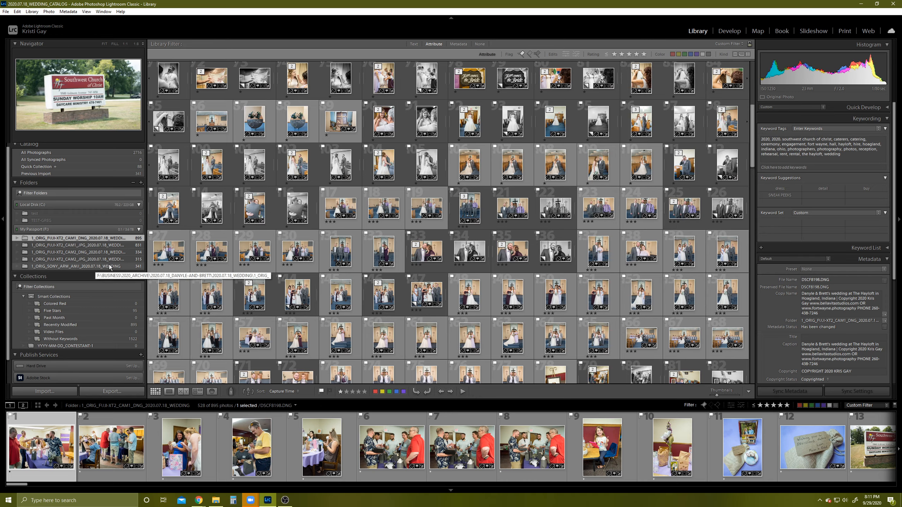
right_click(85, 240)
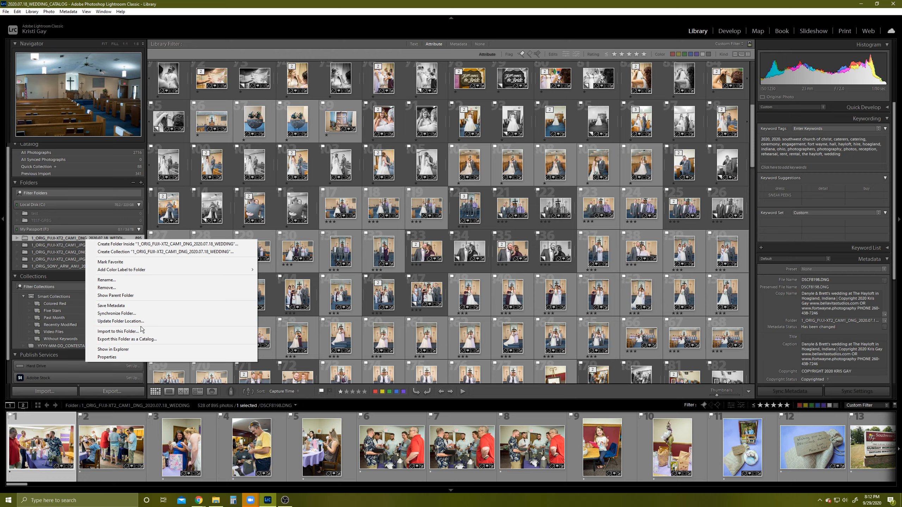
click(521, 390)
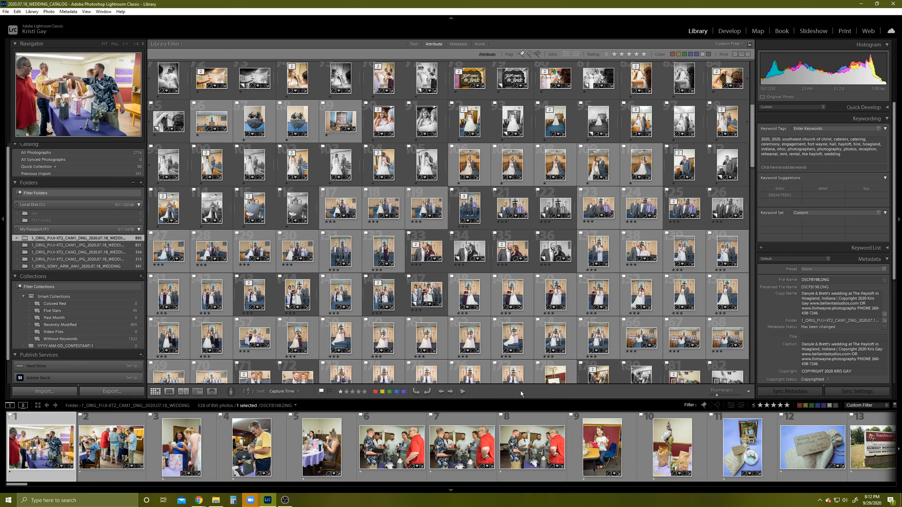
- Activate the Painter again and check its list of paintable attributes, leaving it set to Rating
click(231, 391)
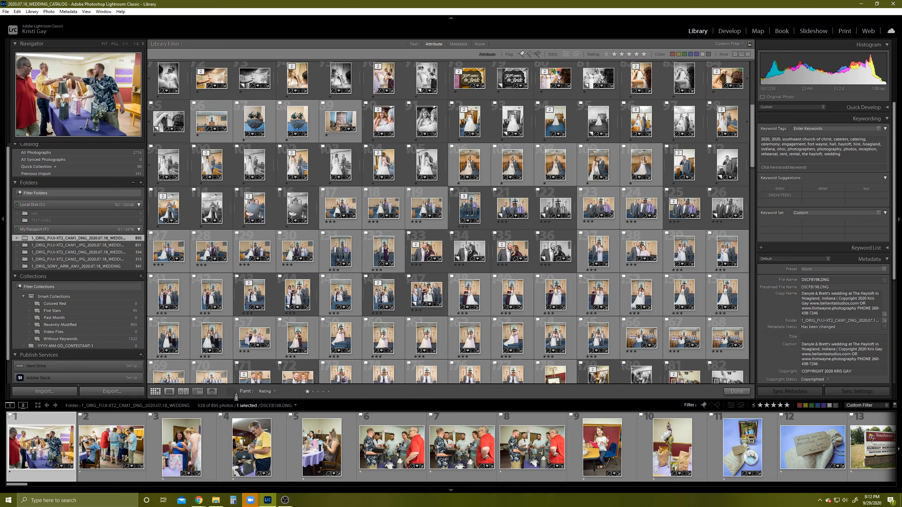
click(265, 391)
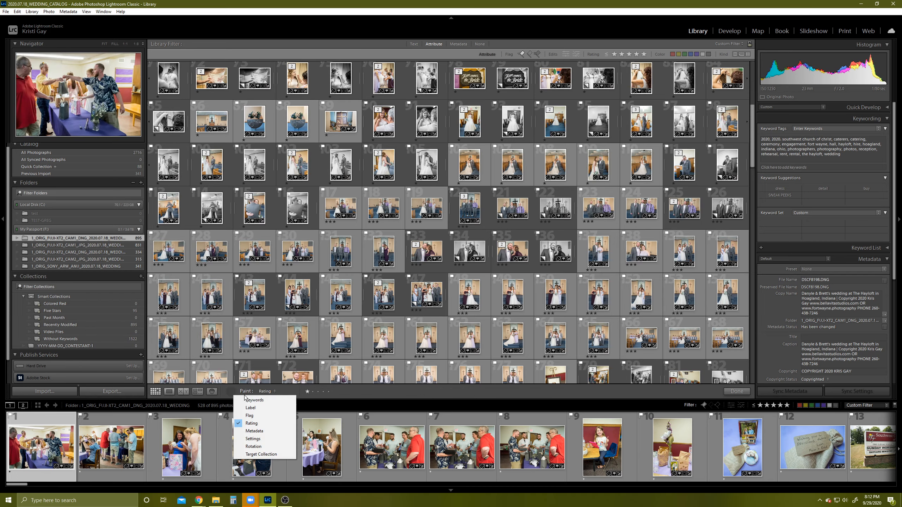
click(531, 396)
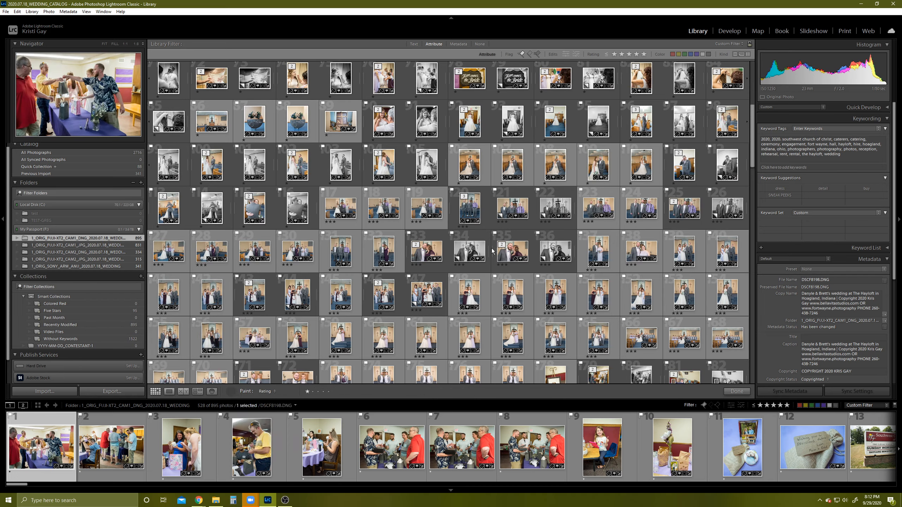
- Turn on the Metadata filter alongside the Attribute filter for the folder's photos
click(460, 44)
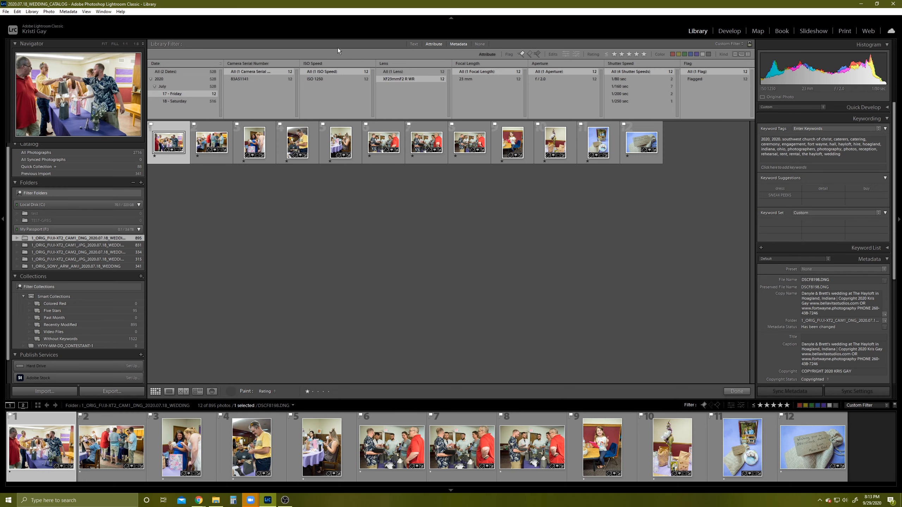
click(462, 45)
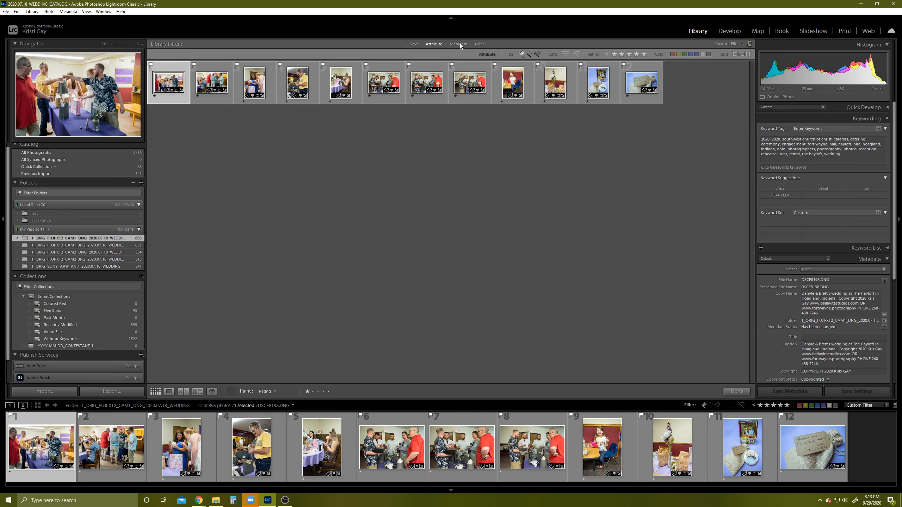
click(461, 47)
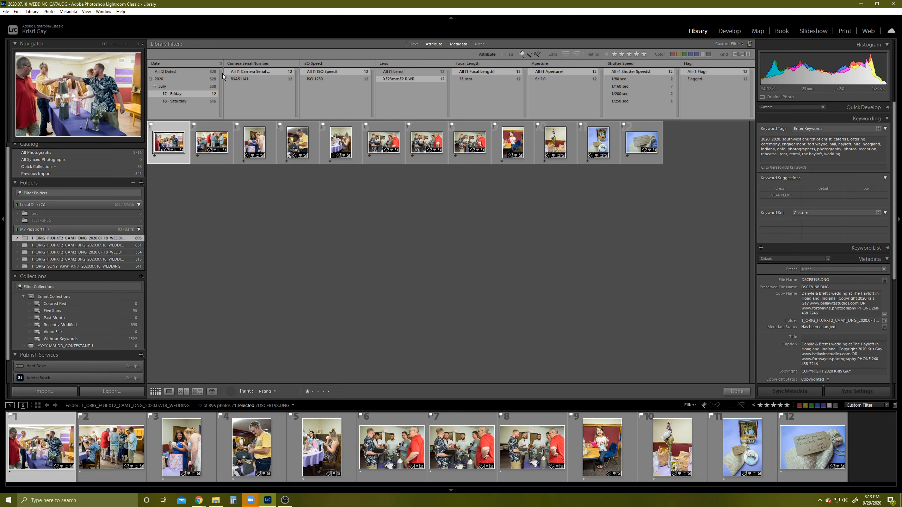
- Review the criteria available for the Date, Camera Serial Number, ISO Speed, and Lens columns of the Metadata filter
click(161, 63)
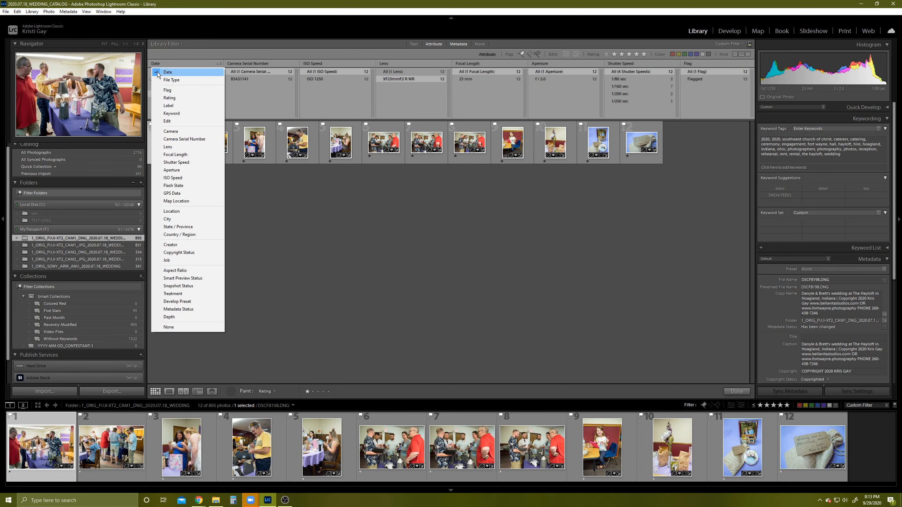
click(250, 65)
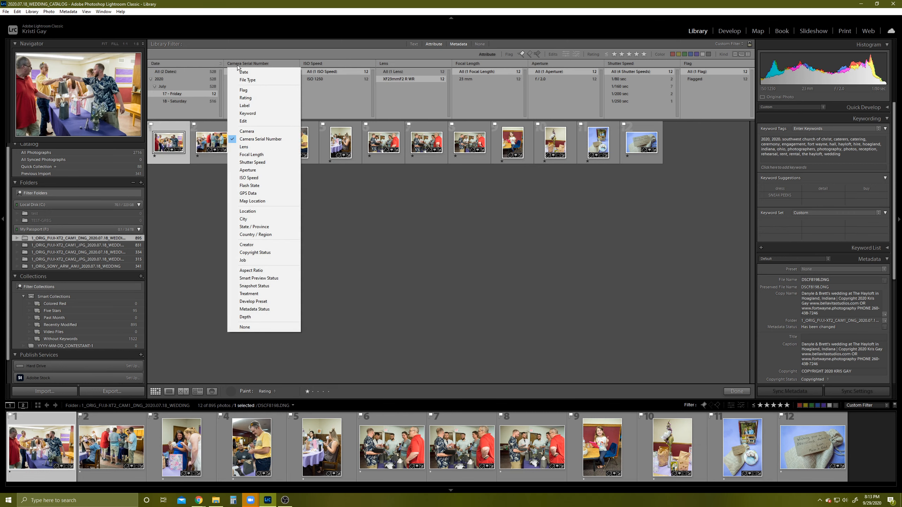
click(320, 66)
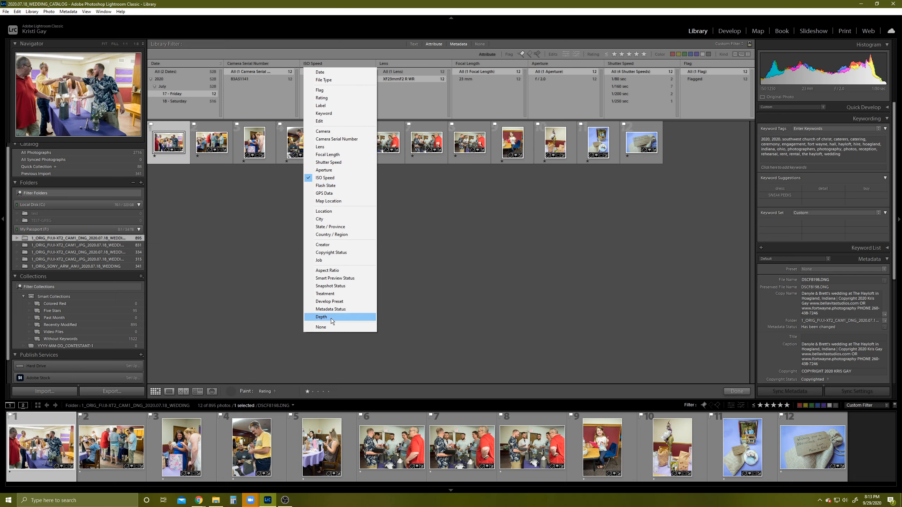
click(382, 63)
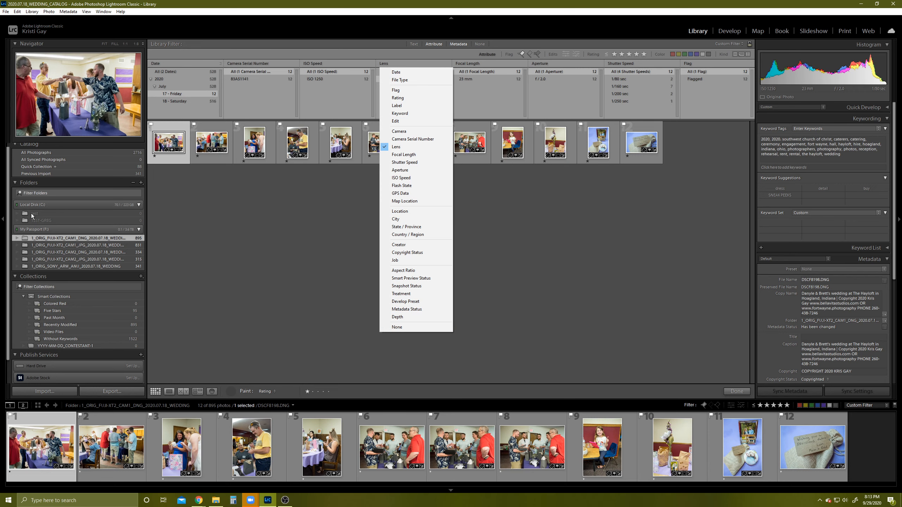
click(83, 237)
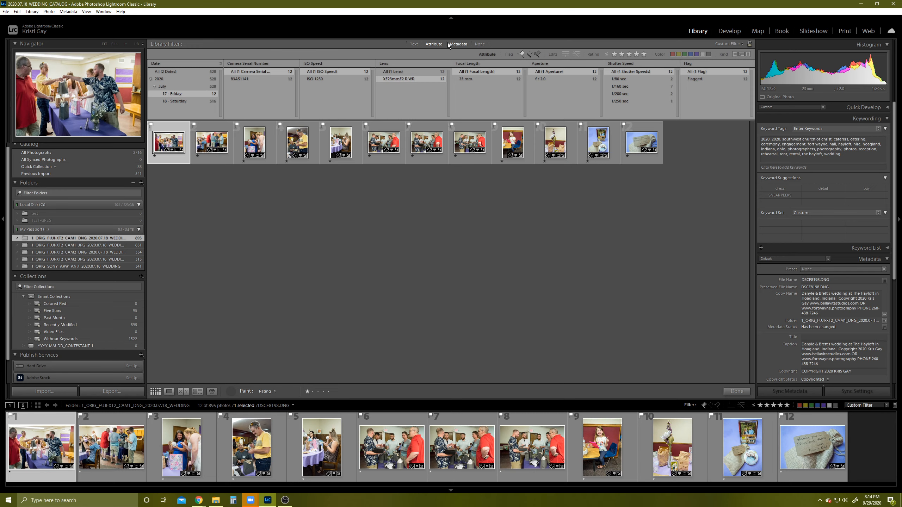
- Review the criteria available for the Lens column of the Metadata filter, leaving the column set to Lens
click(391, 65)
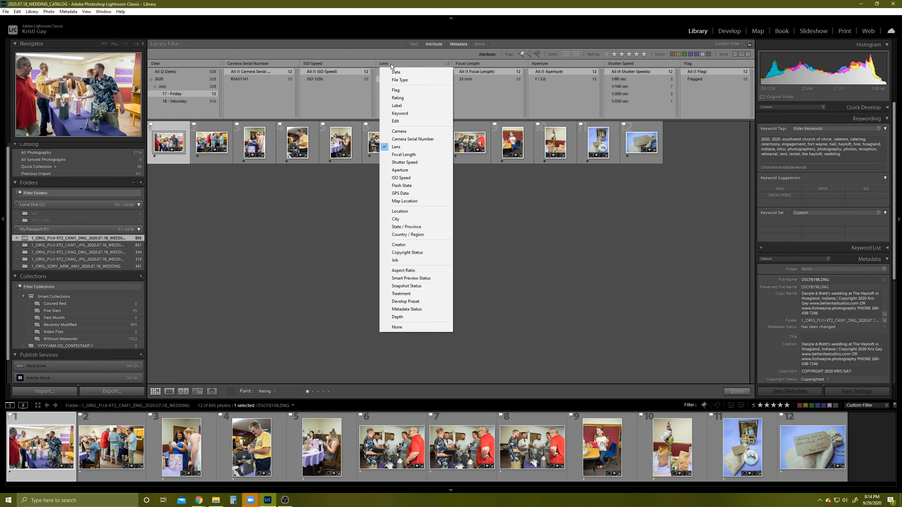
click(396, 146)
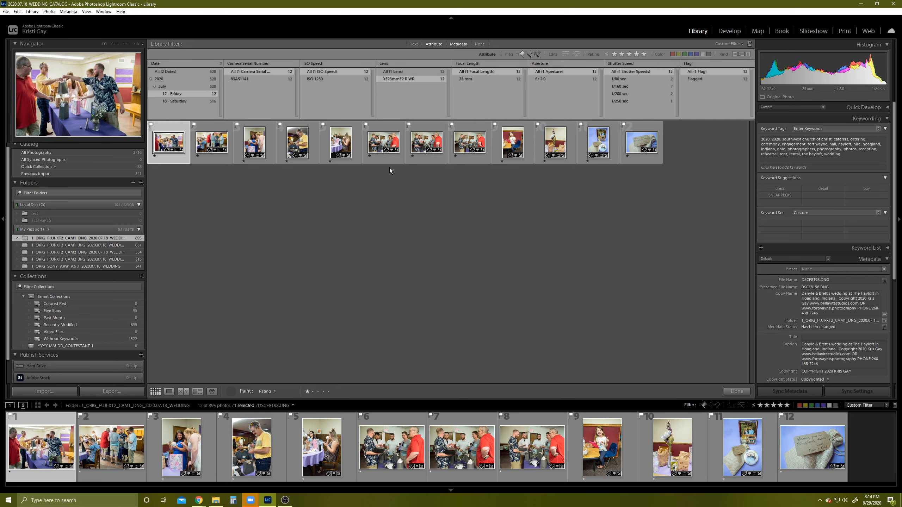
- Turn on the Metadata filter for the CAM1 JPG wedding folder and change its Lens column to Focal Length
click(64, 247)
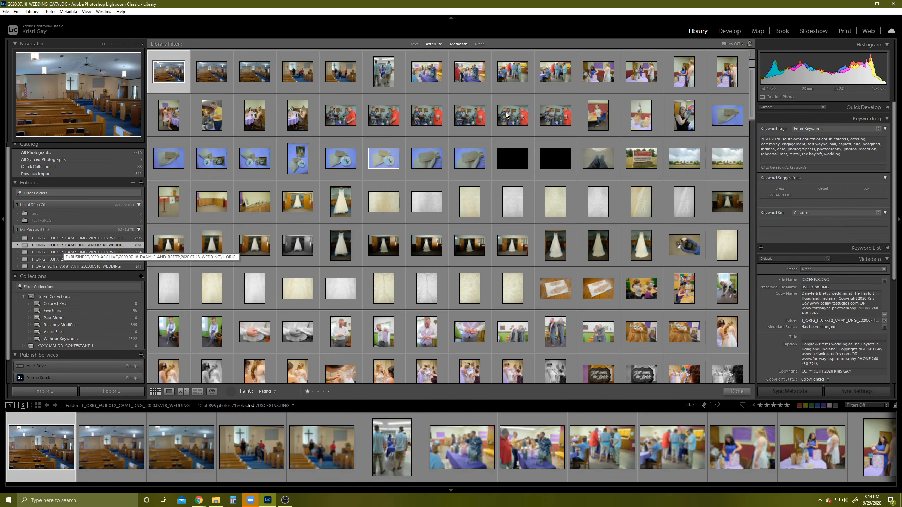
click(459, 44)
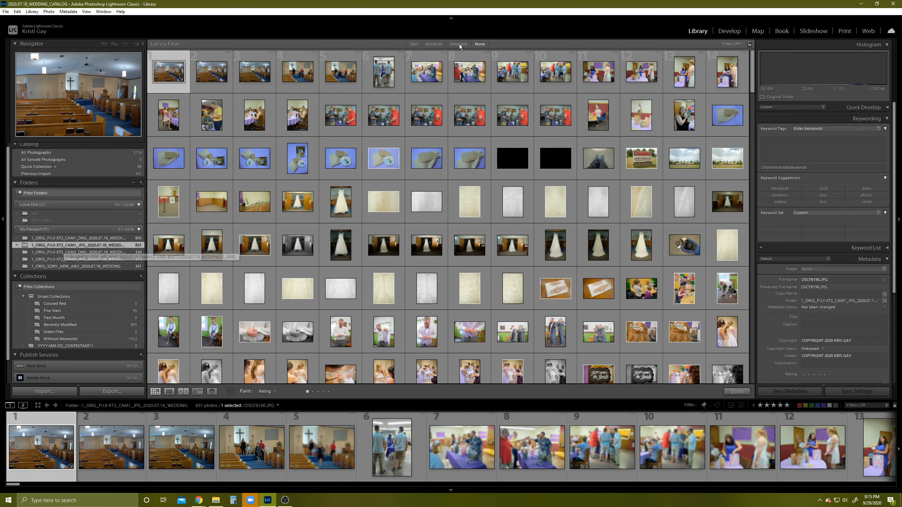
click(458, 44)
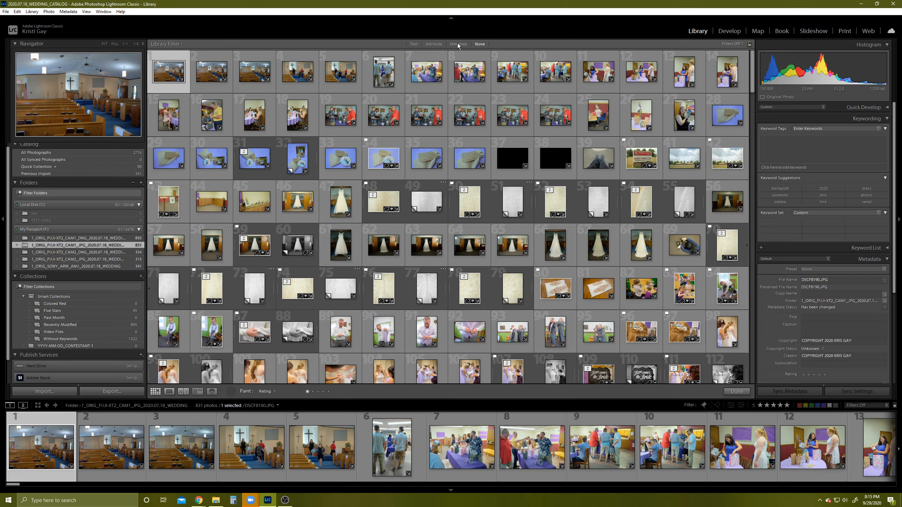
click(457, 45)
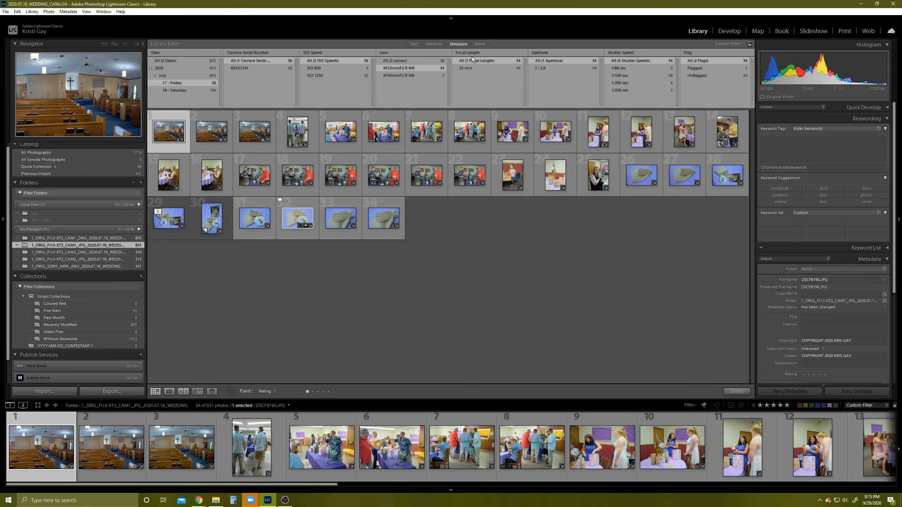
click(394, 52)
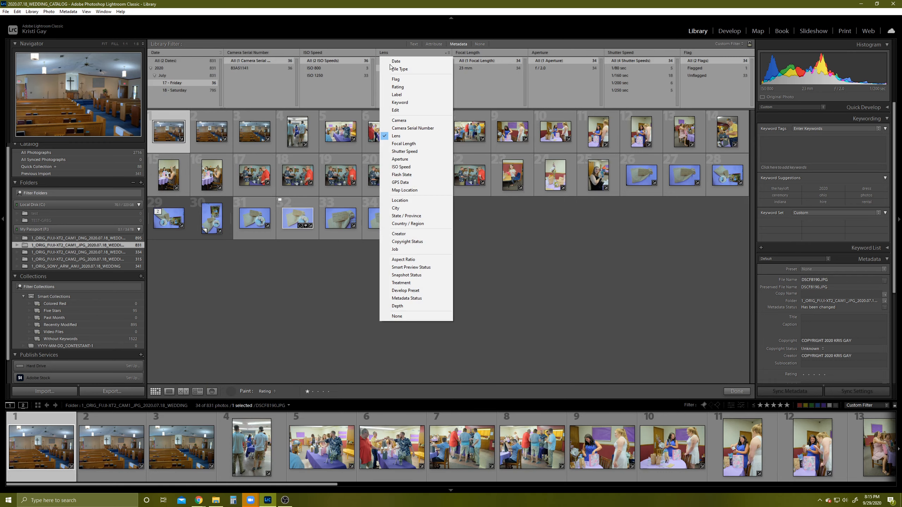
click(404, 143)
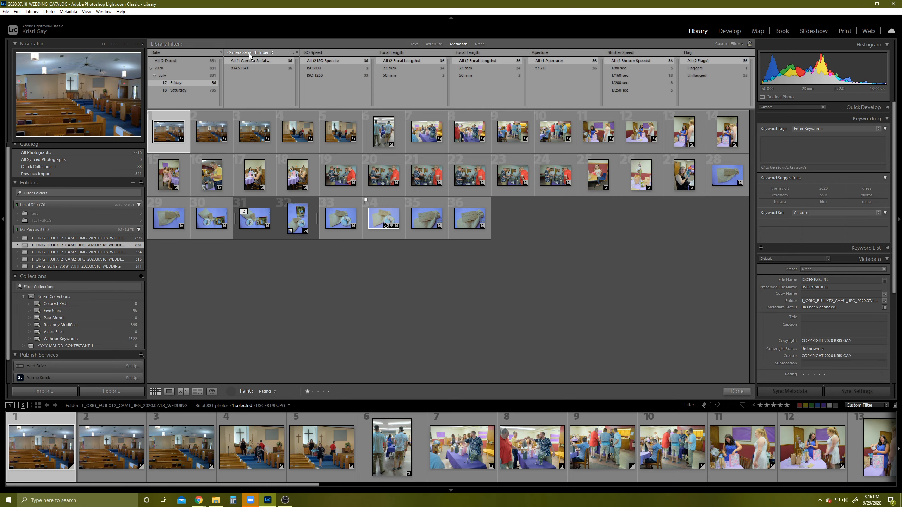
- Review the criteria available for the Aperture and Shutter Speed columns of the Metadata filter
click(545, 54)
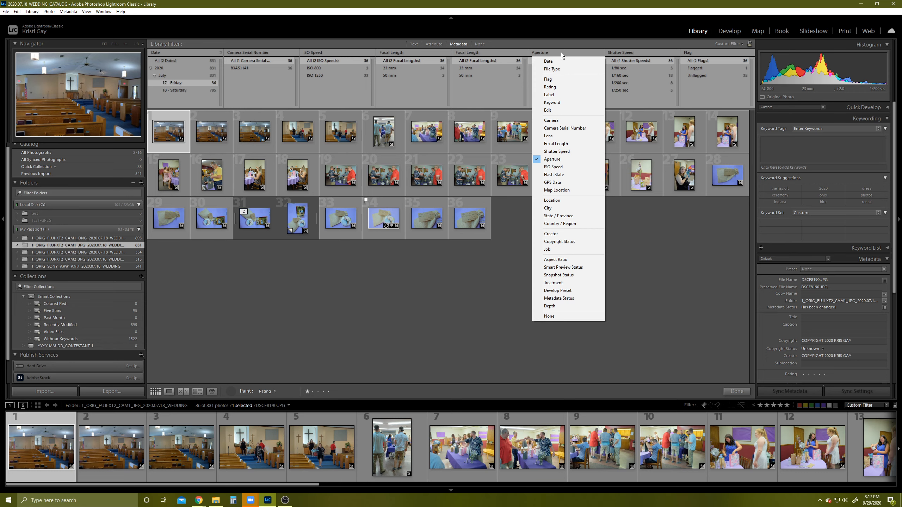
click(641, 285)
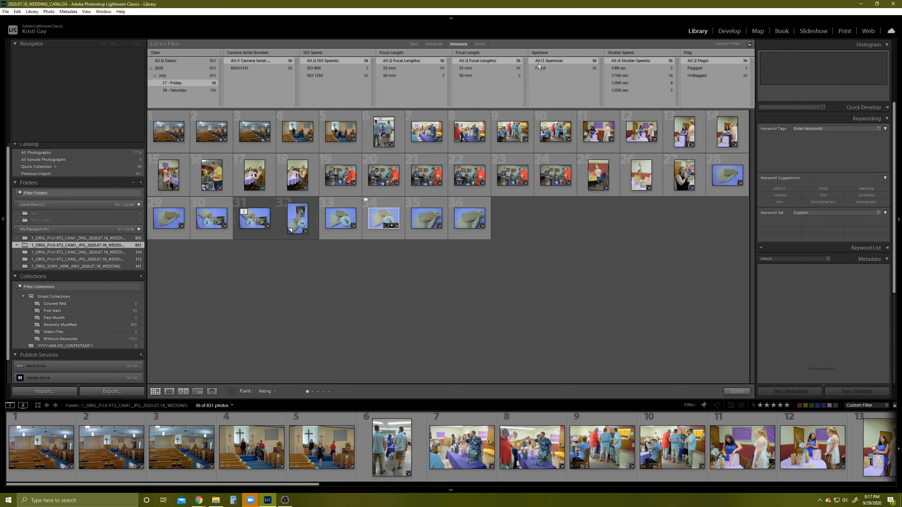
click(550, 52)
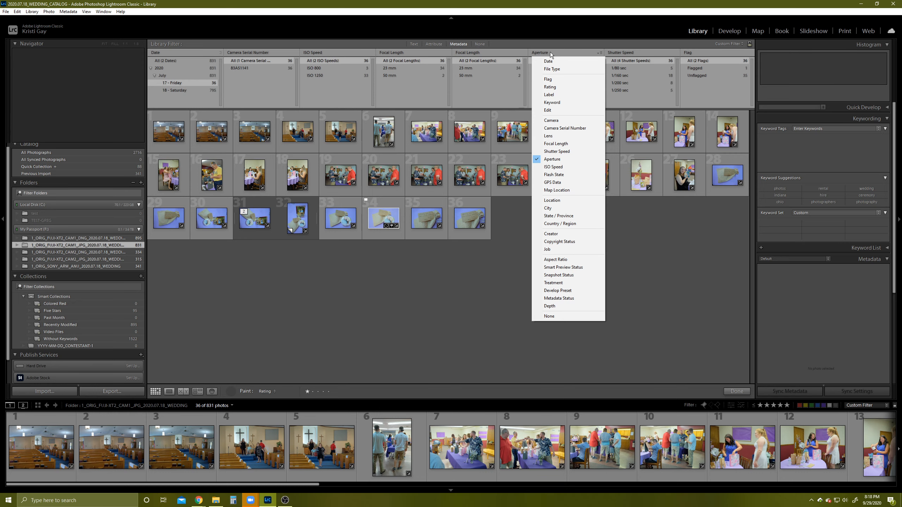
click(569, 52)
click(705, 223)
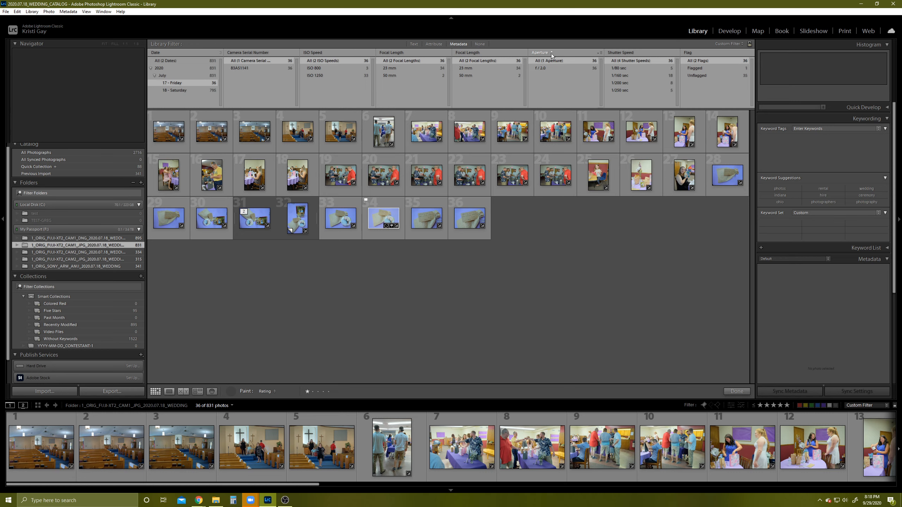
click(633, 52)
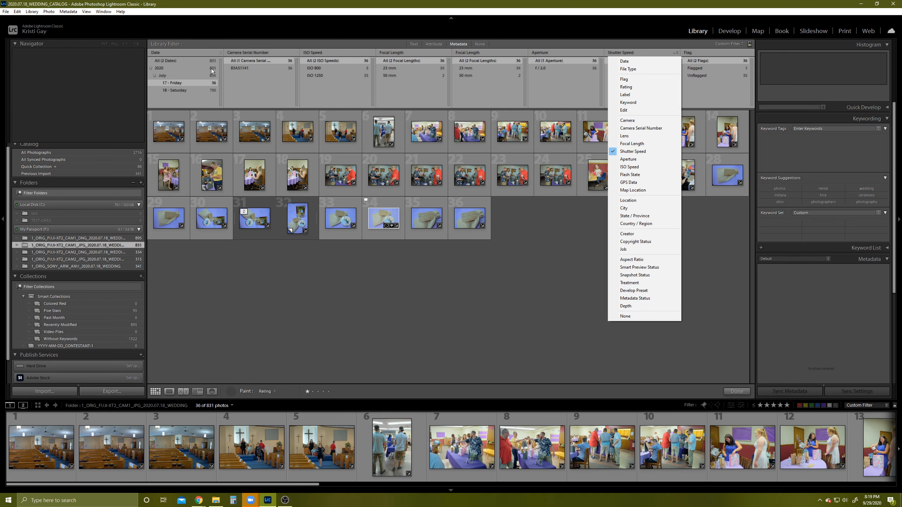
- Select the full range of dates through 18 - Saturday and change the Camera Serial Number column to Lens
click(184, 62)
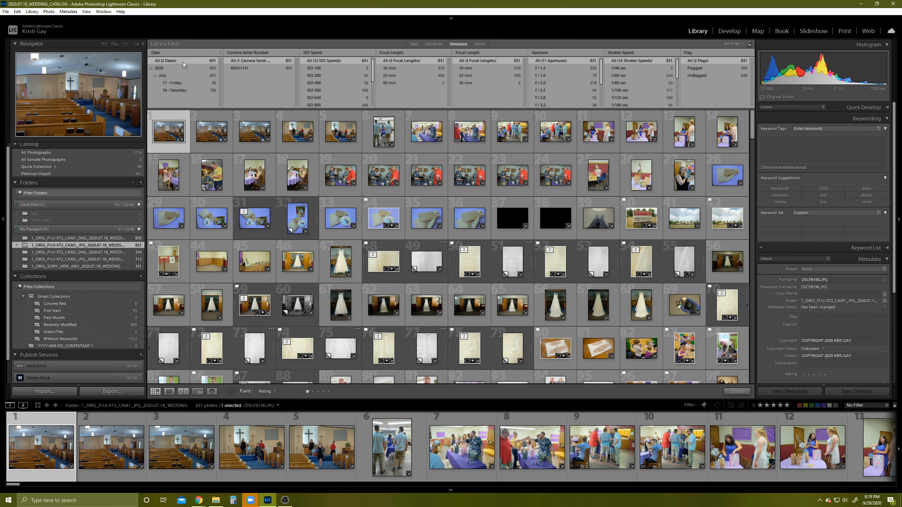
shift+click(208, 90)
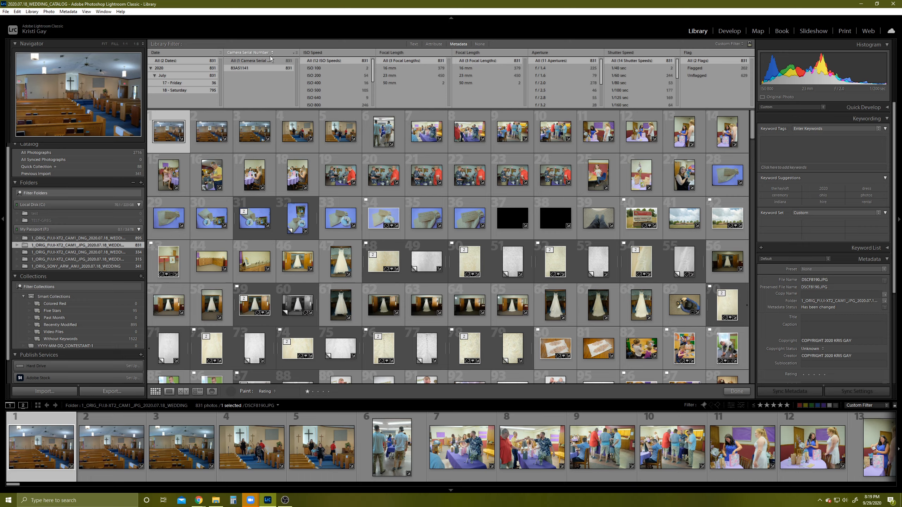
click(259, 53)
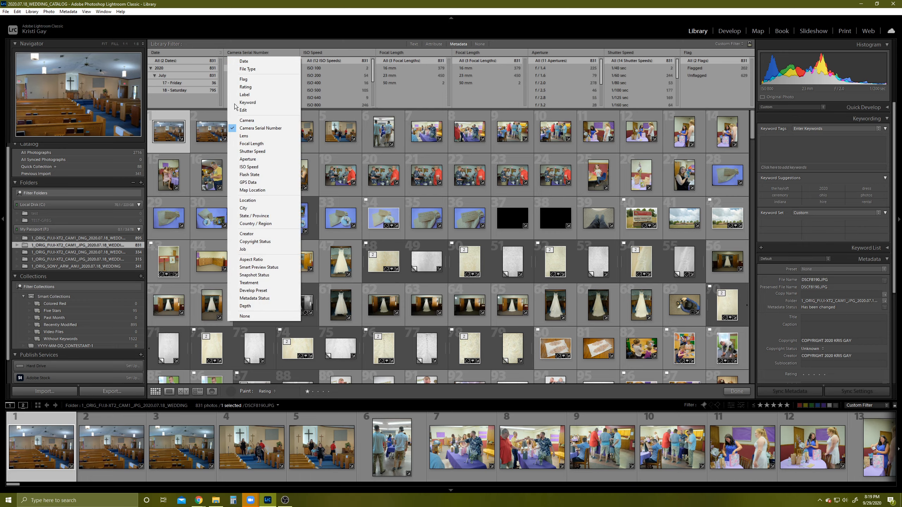
click(251, 136)
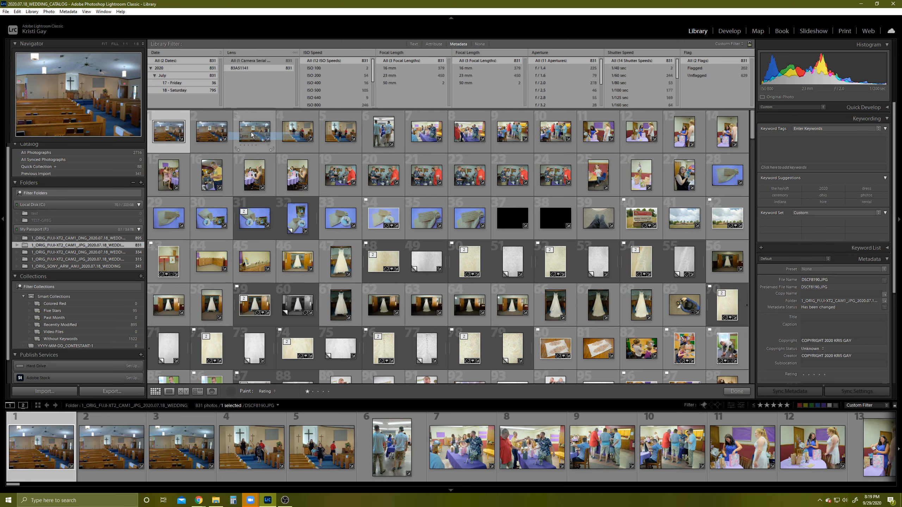
click(246, 52)
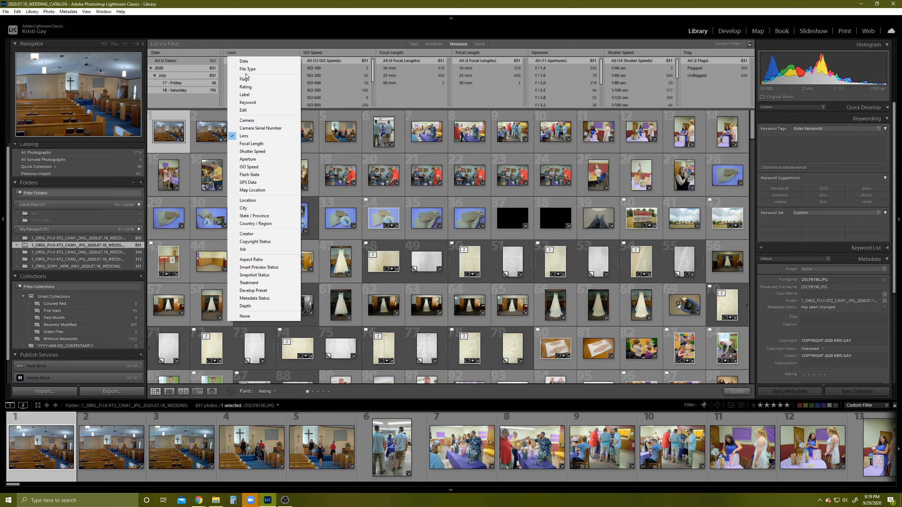
click(313, 40)
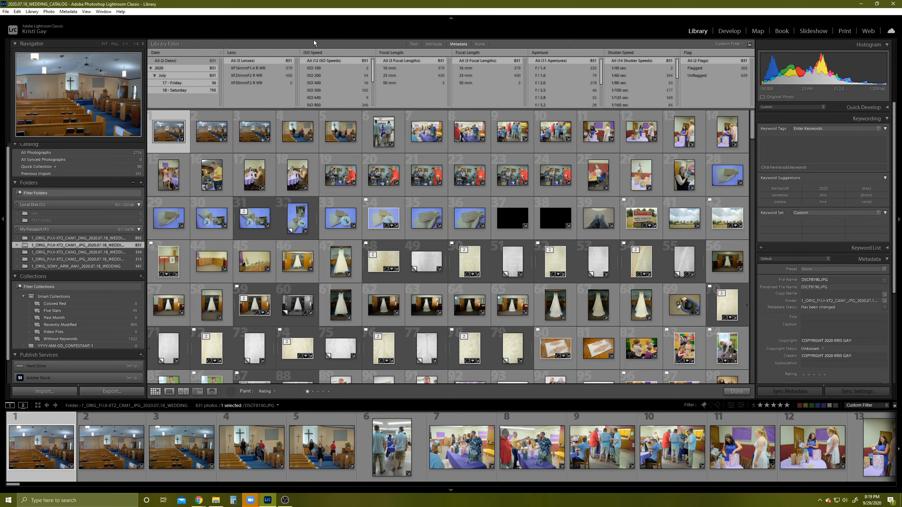
- Filter the folder to photos shot with the XF16mmF1.4 R WR lens at shutter speeds of 1/40 and 1/60 sec
shift+click(248, 76)
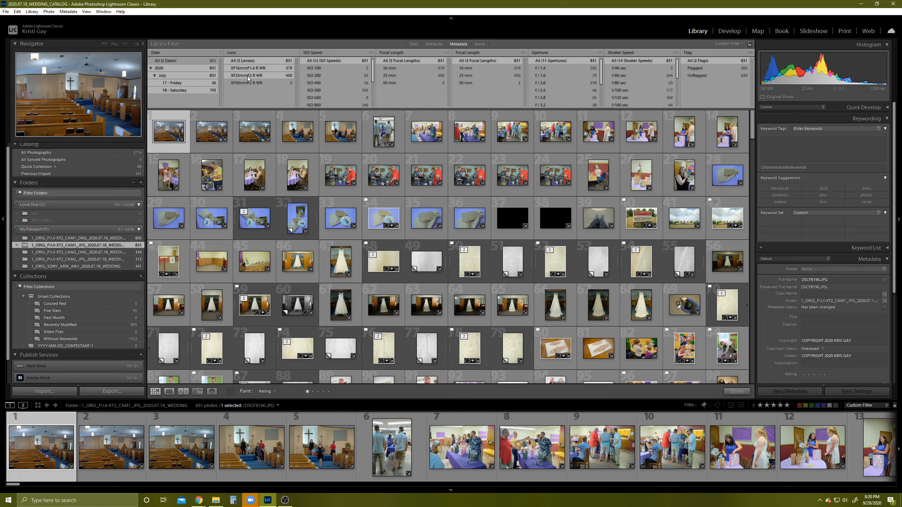
click(244, 68)
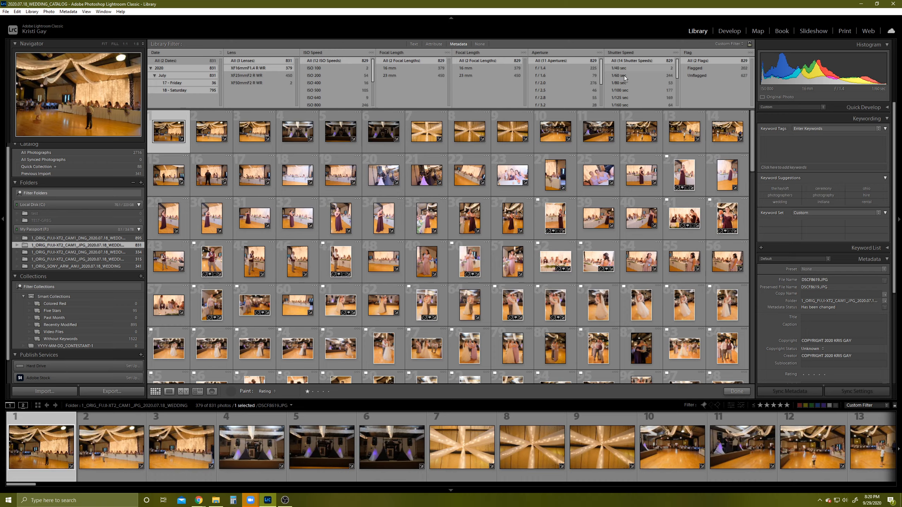
click(625, 76)
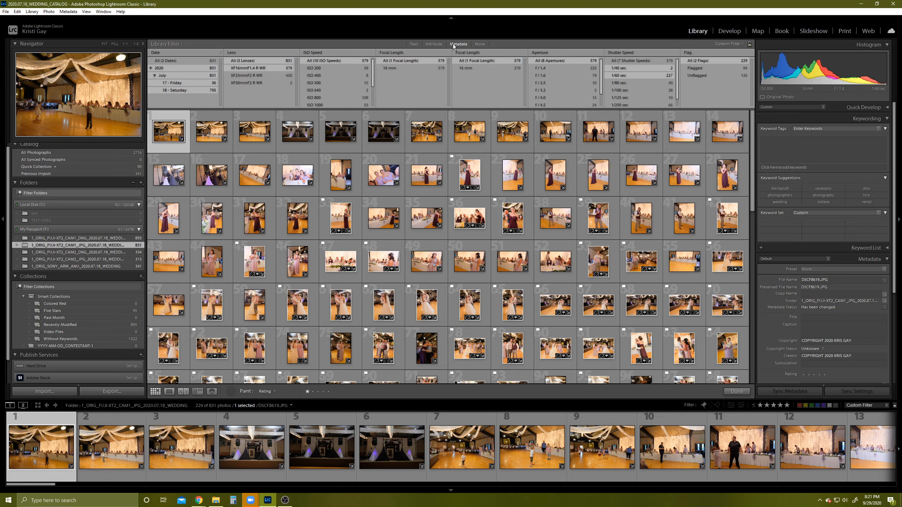
- Try adding the Attribute filter and turning all filters off, look over the filter presets, and return to the Metadata filter alone
click(435, 45)
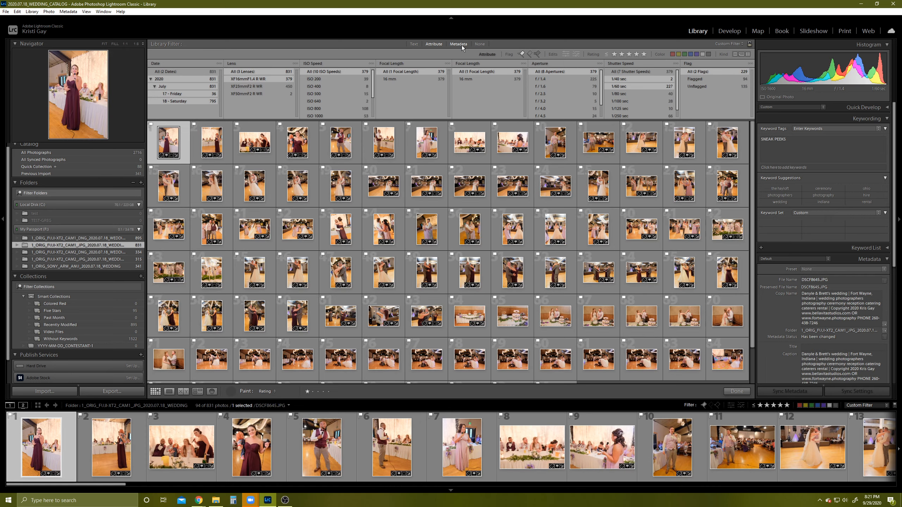
click(480, 44)
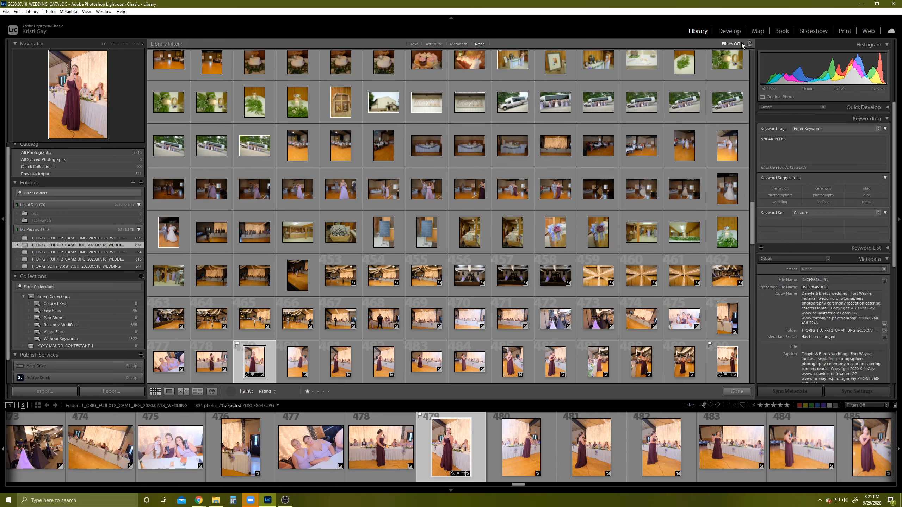
click(740, 44)
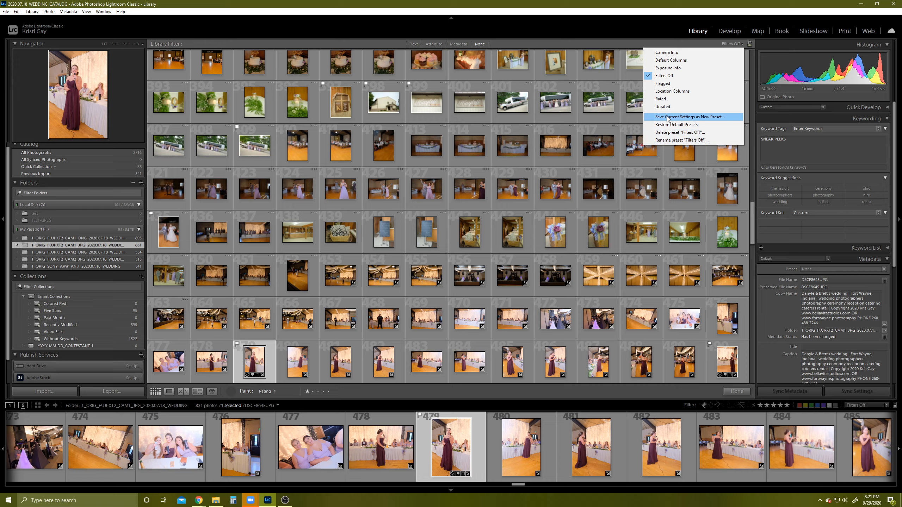
click(673, 43)
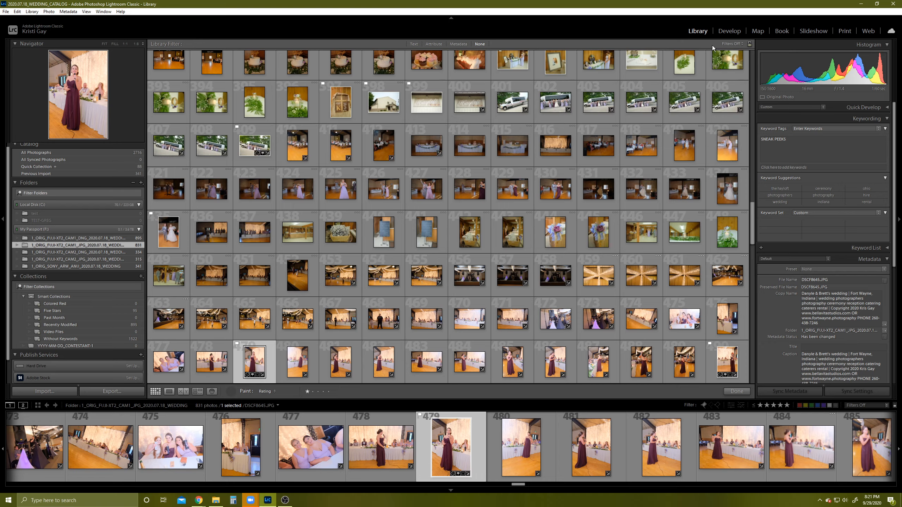
click(460, 44)
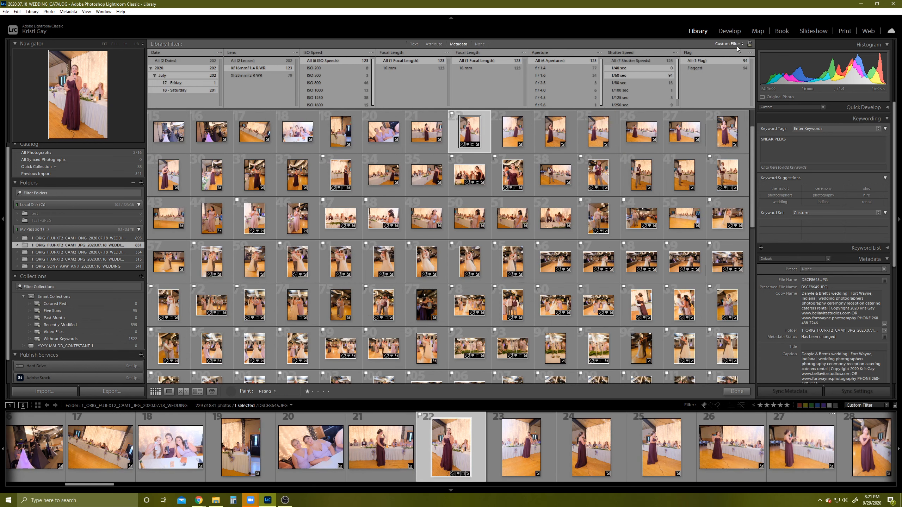
- Save the current filter settings as a new preset named "16MM F/1.4 SLOW SHUTTER CRAP PHOTOS"
click(738, 43)
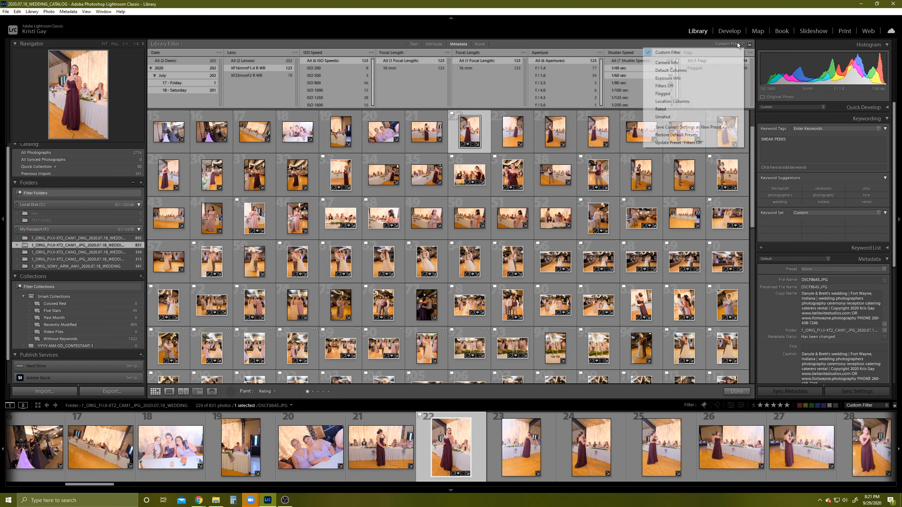
click(689, 127)
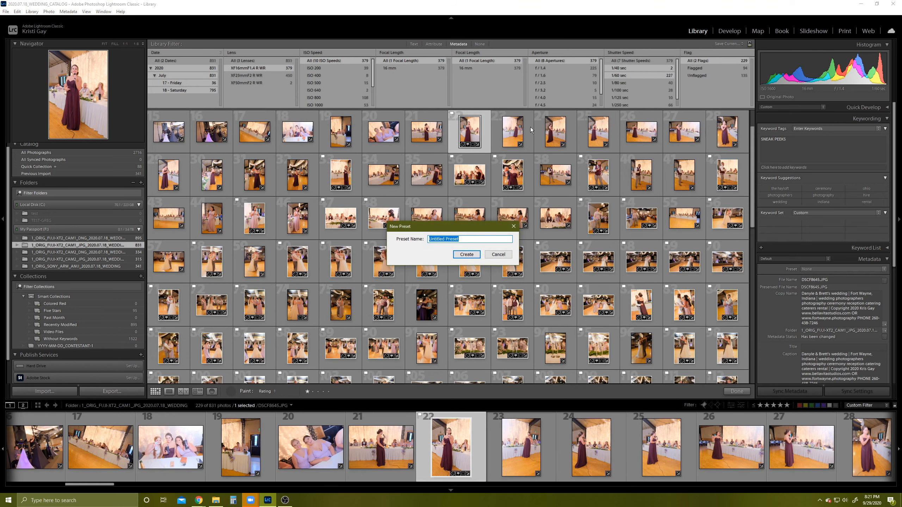
text(16)
text(MM)
text( F/1.4 )
text(SLOW SHUTTER )
text(CRAP PHOTOS)
click(468, 254)
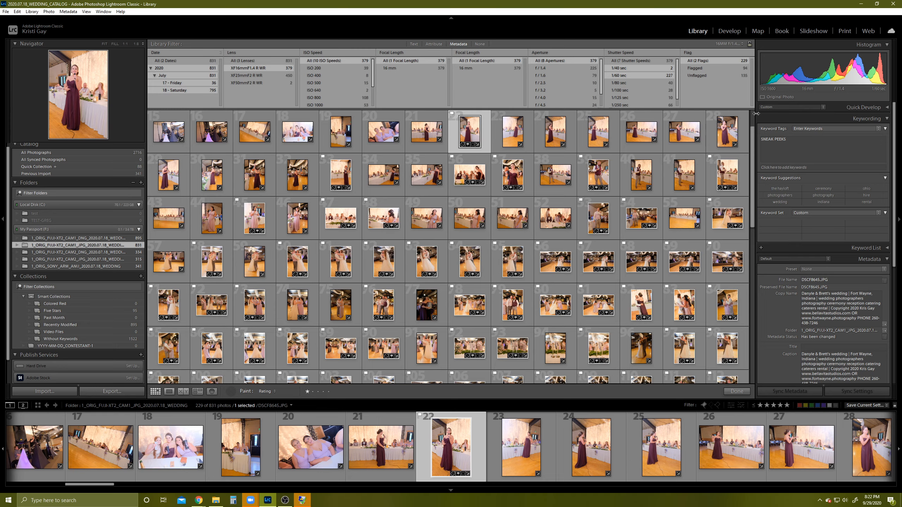
- Check the list of filter presets and its options, keeping the 16MM F/1.4 SLOW SHUTTER CRAP PHOTOS preset applied
click(729, 43)
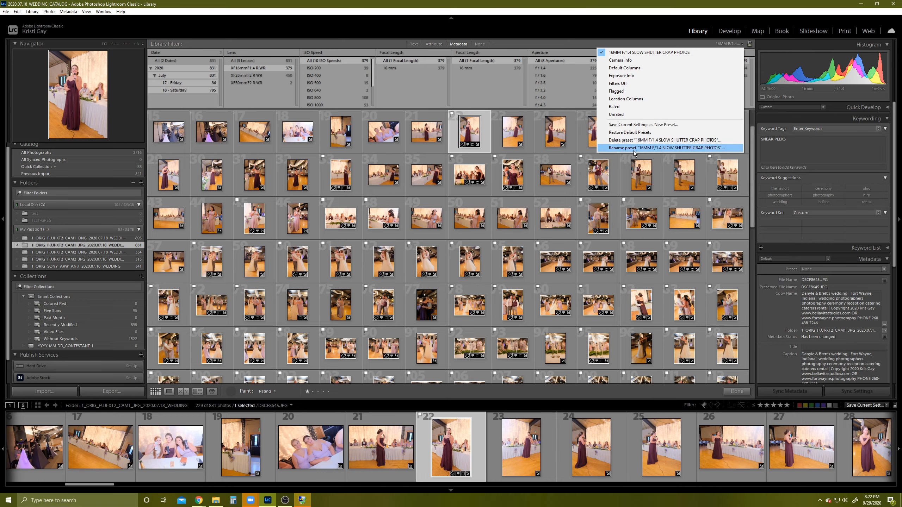
click(733, 45)
click(666, 53)
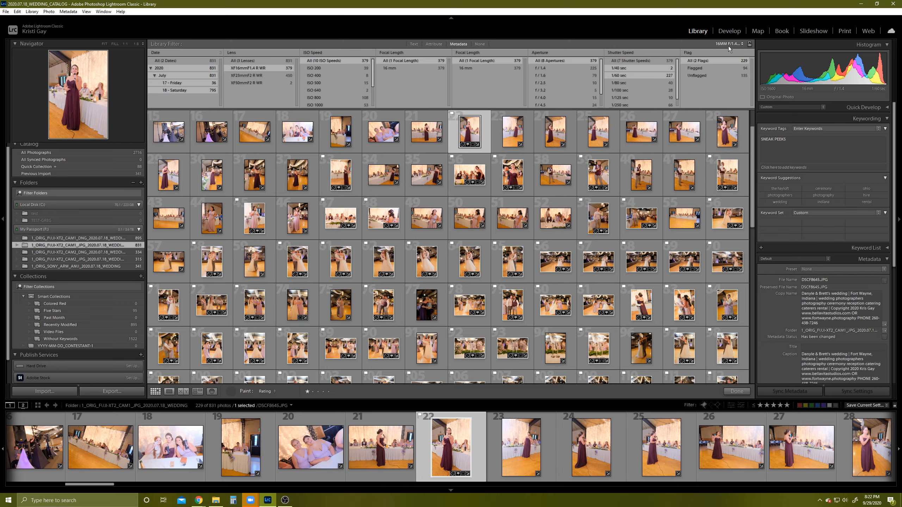
click(735, 46)
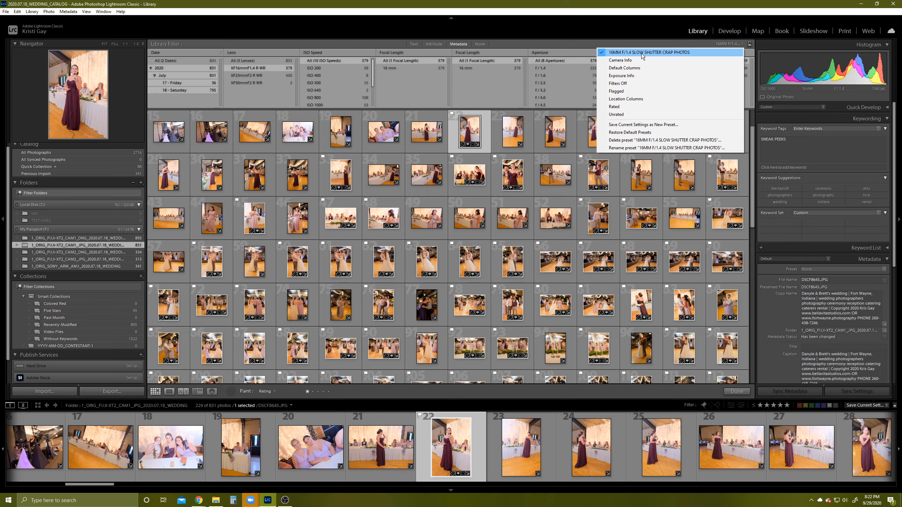
click(641, 54)
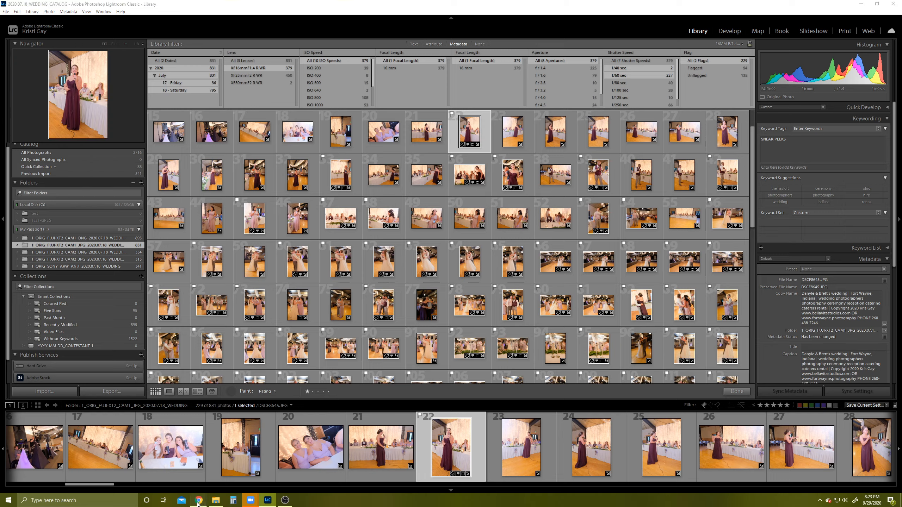
- Switch to the workshop presentation in Google Slides in Chrome, showing the Lightroom metadata sort slide
mouse_move(199, 500)
click(239, 458)
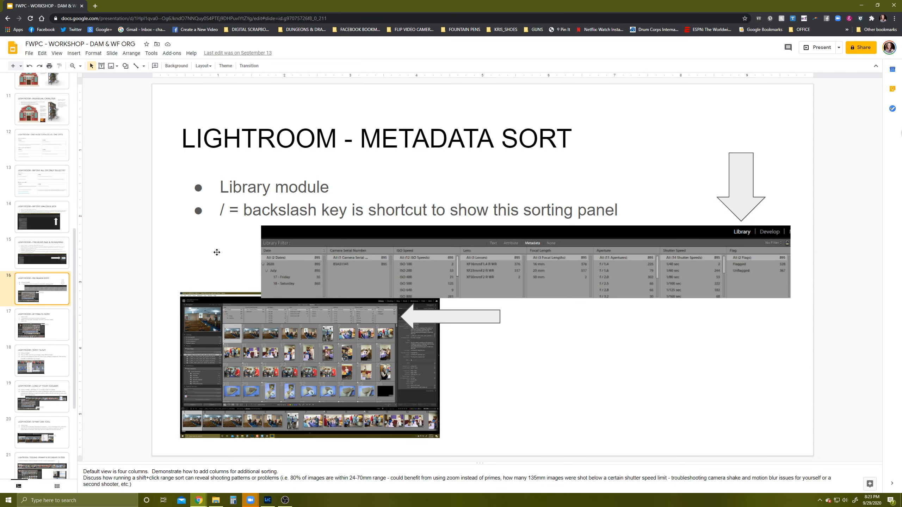
- Look through the presentation's sort filter, toolbar and spray can tool slides, then switch back to Lightroom Classic
click(31, 324)
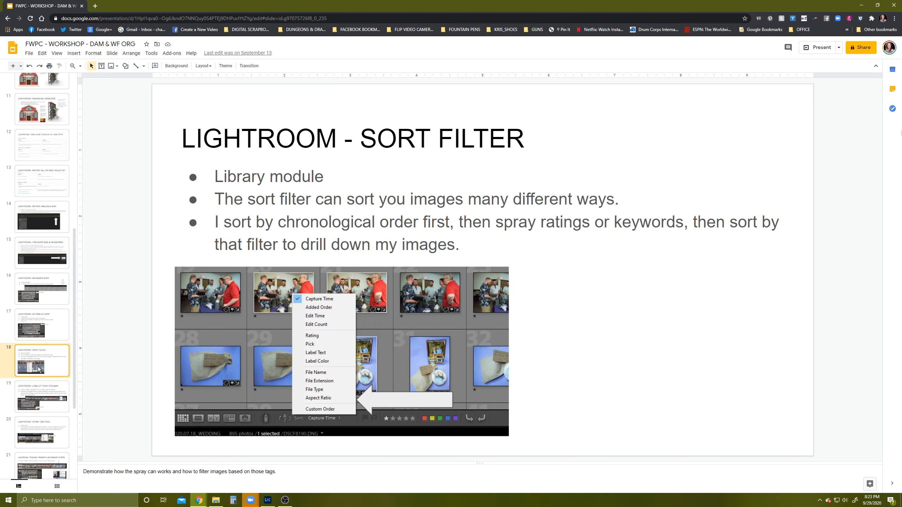
click(41, 405)
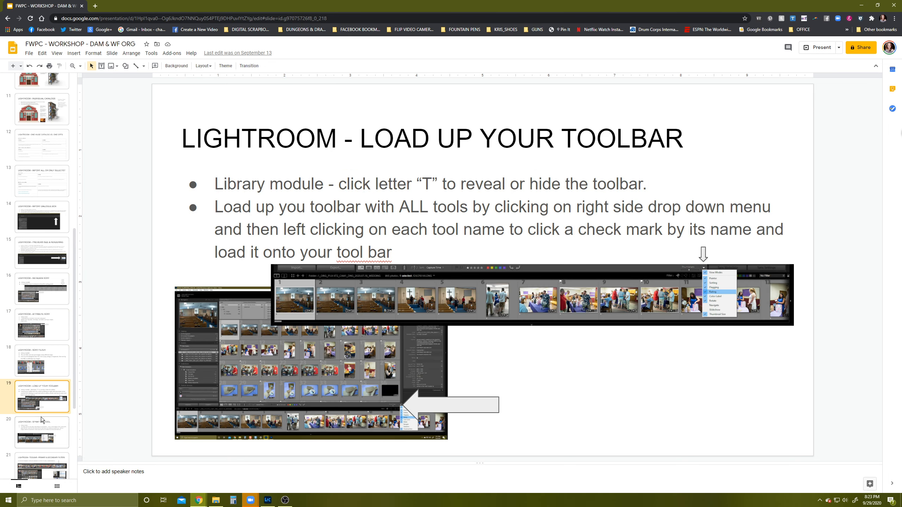
click(35, 430)
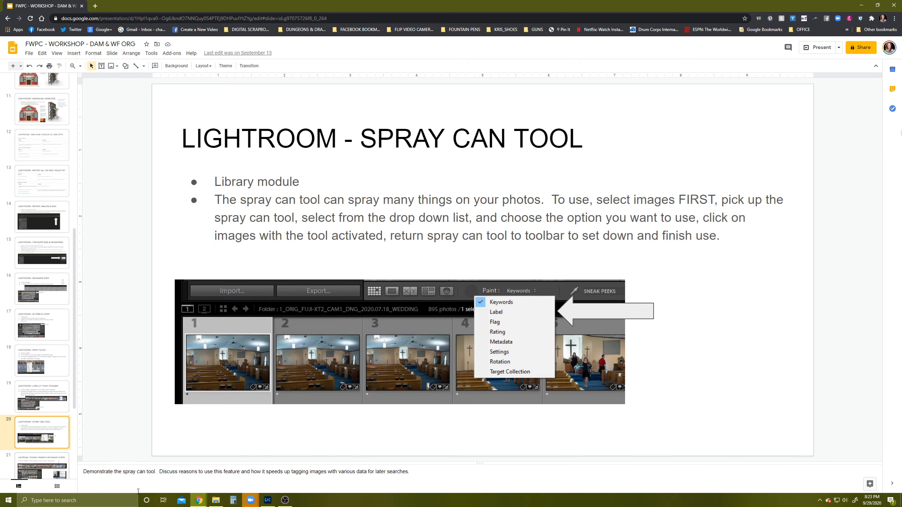
click(37, 465)
click(268, 501)
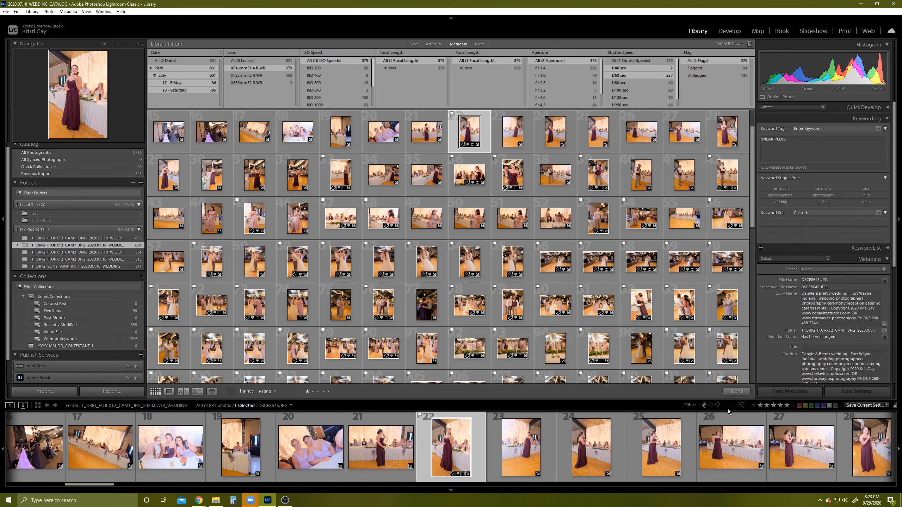
- Put the Painter tool away and check which tools are enabled for the grid toolbar
click(231, 393)
click(749, 392)
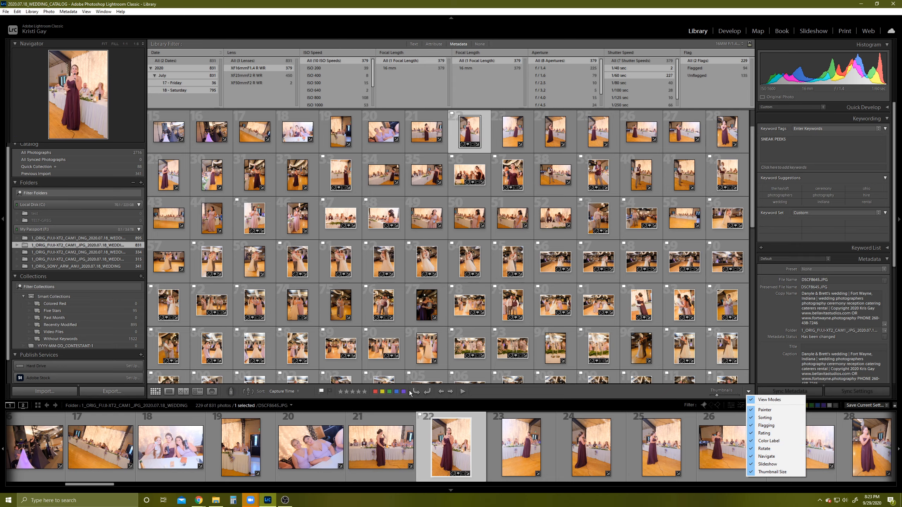
click(513, 393)
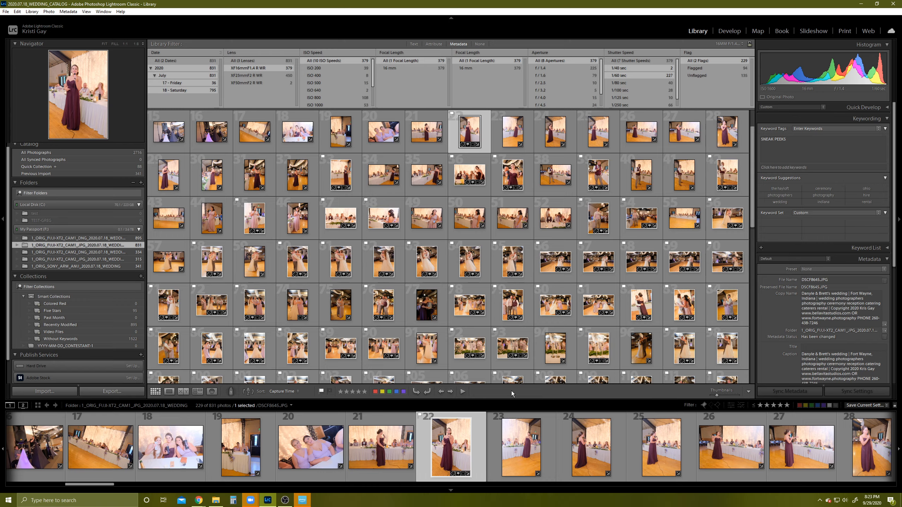
- Browse the filtered grid one photo at a time, from photo 15 to photo 23
click(177, 150)
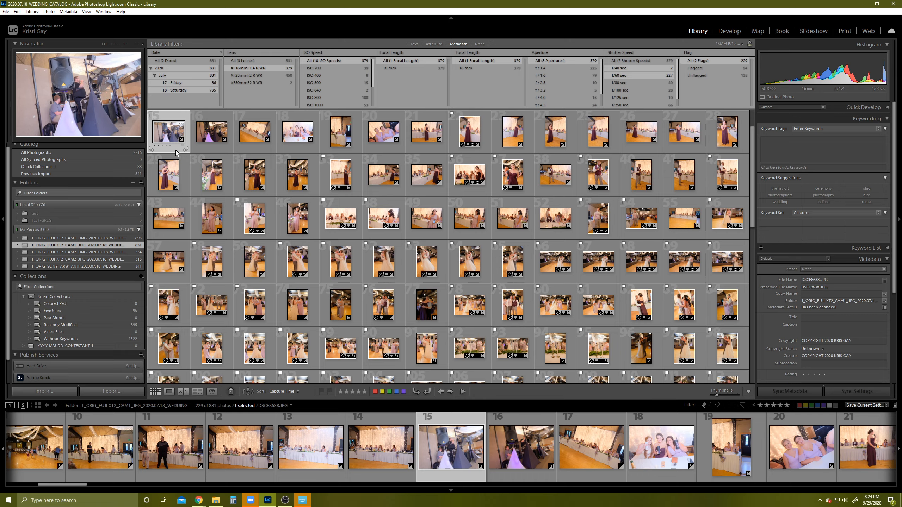
key(Right)
key(Right)
key(Right)
key(Right)
key(Right)
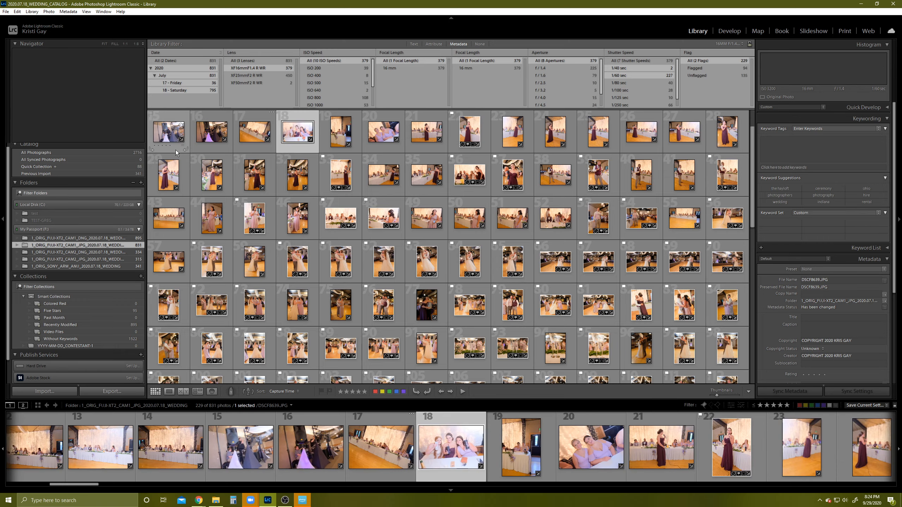
key(Right)
key(Right)
key(Right)
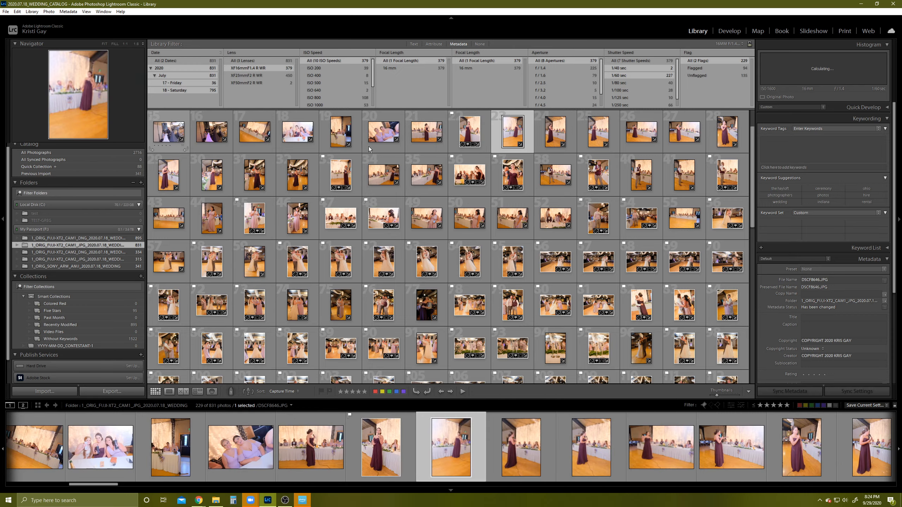
- Enlarge the grid thumbnails to five per row and browse one by one from photo 23 to photo 33
drag(718, 396, 729, 395)
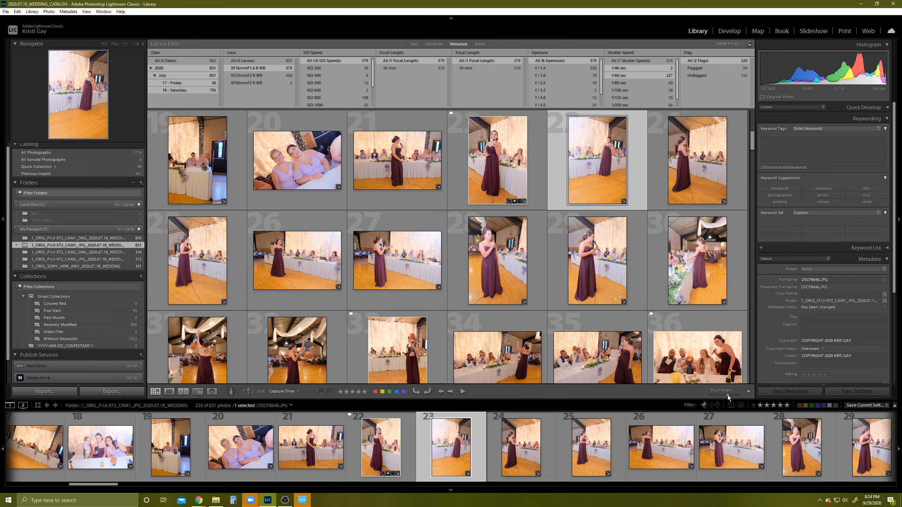
drag(727, 395, 730, 395)
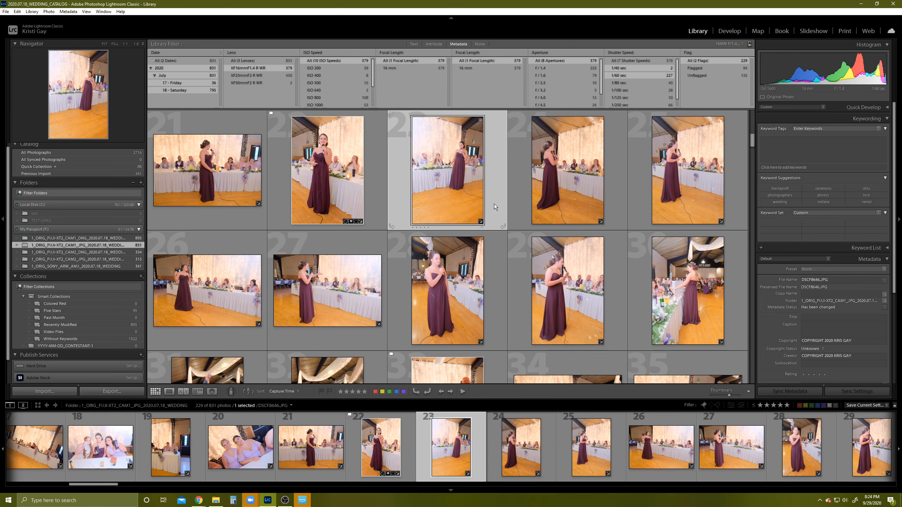
key(Right)
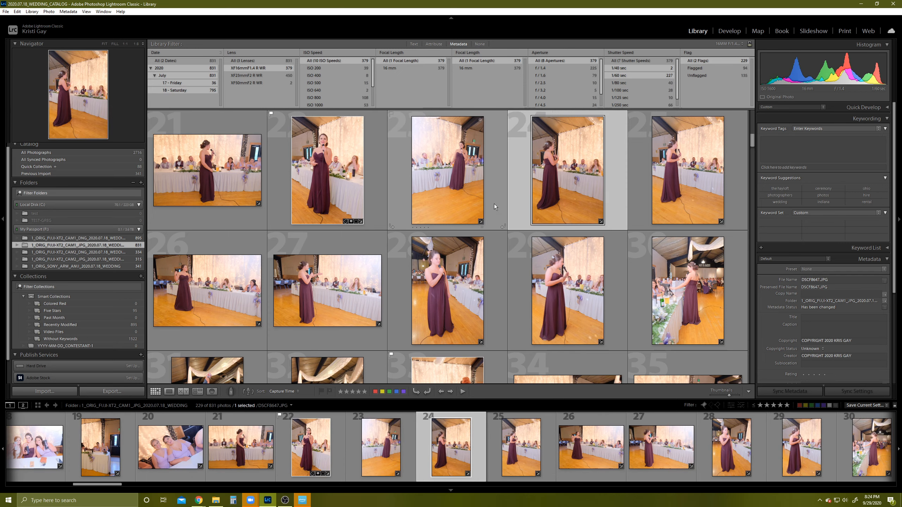
key(Right)
key(Right)
key(Right)
key(Right)
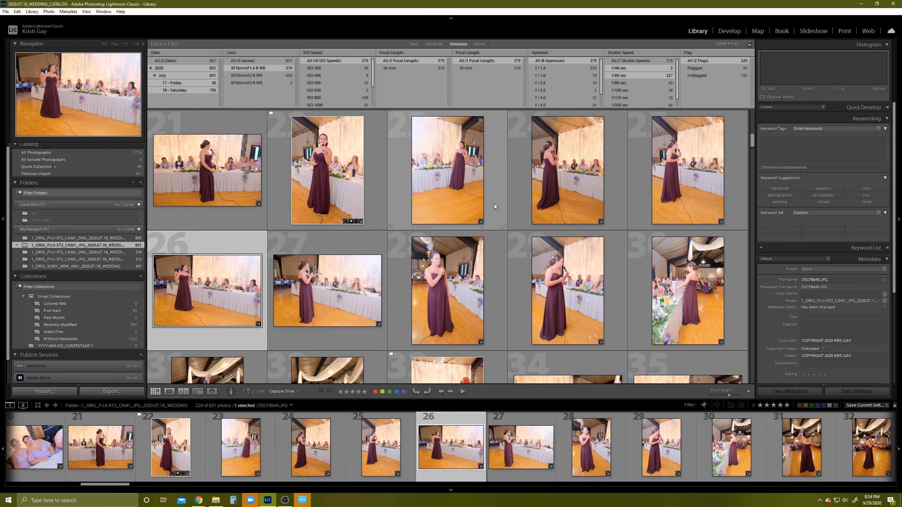
key(Right)
key(Right)
key(Right)
key(Right)
key(Right)
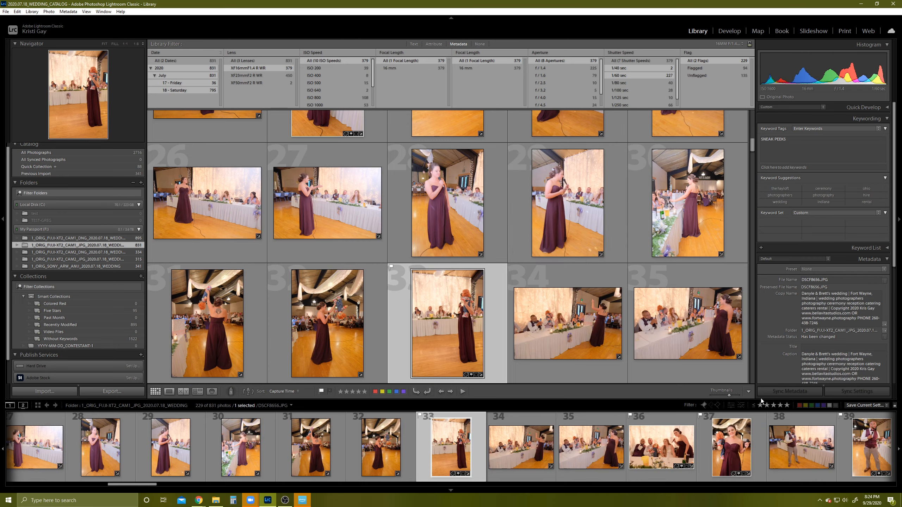
- Set the rating comparison to "Rating is equal to" and filter the flagged photos to five stars
click(753, 408)
click(753, 407)
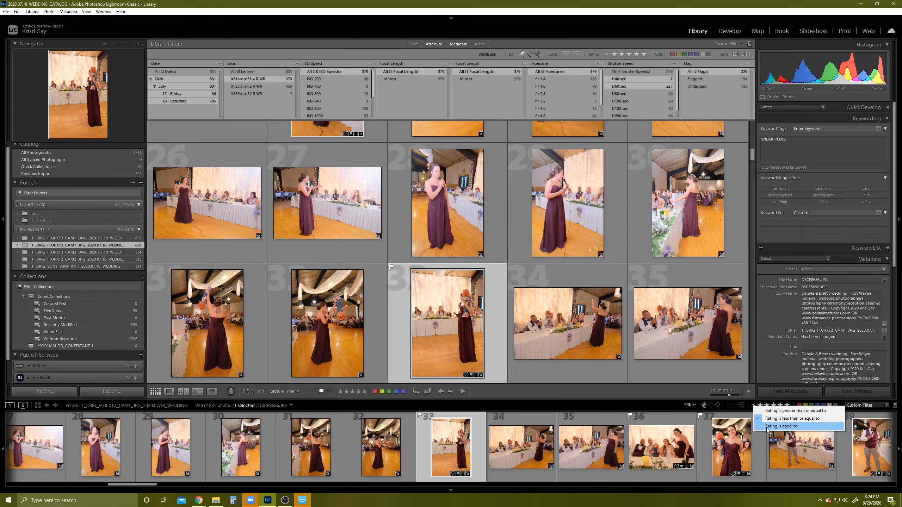
click(778, 417)
click(784, 406)
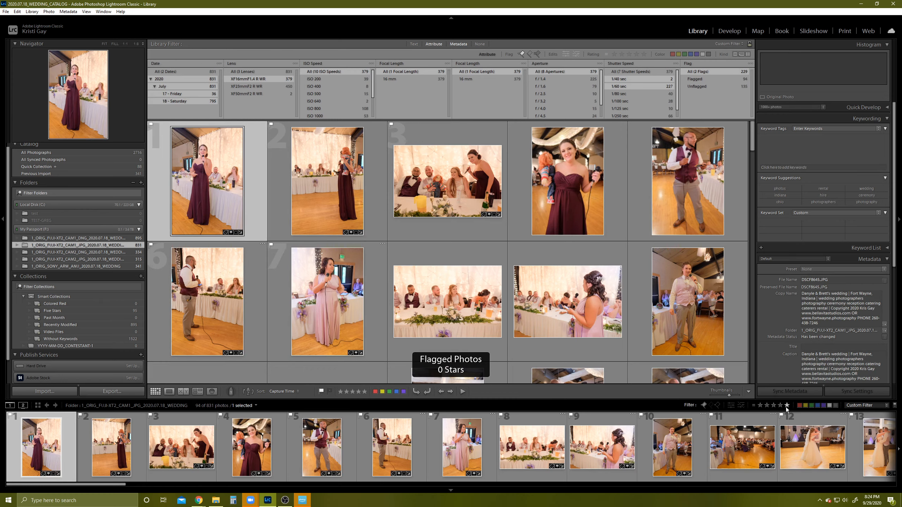
click(786, 406)
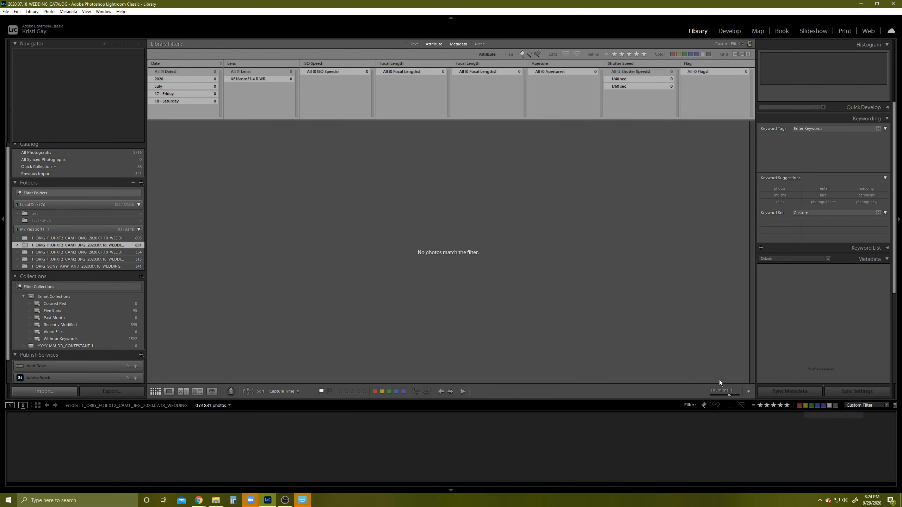
- Try the one-star rating filter, clear it, and shrink the grid thumbnails to 16 per row
click(760, 406)
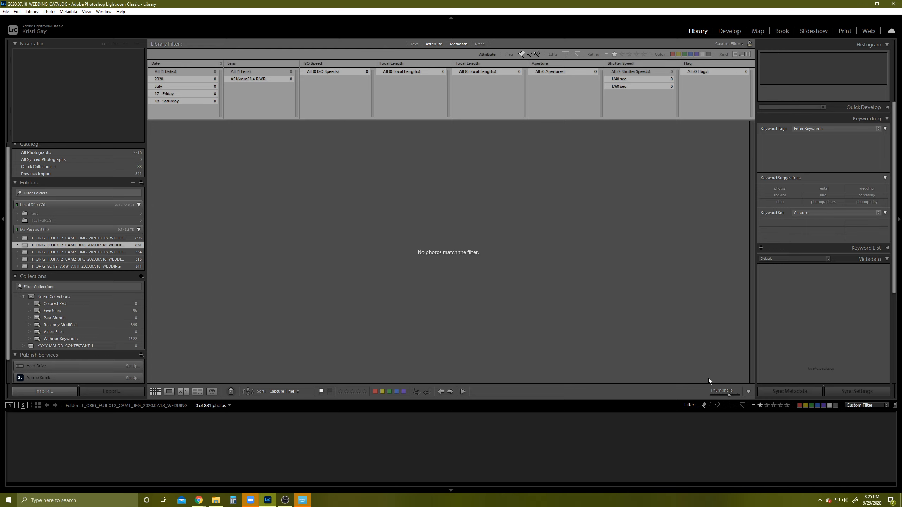
click(760, 406)
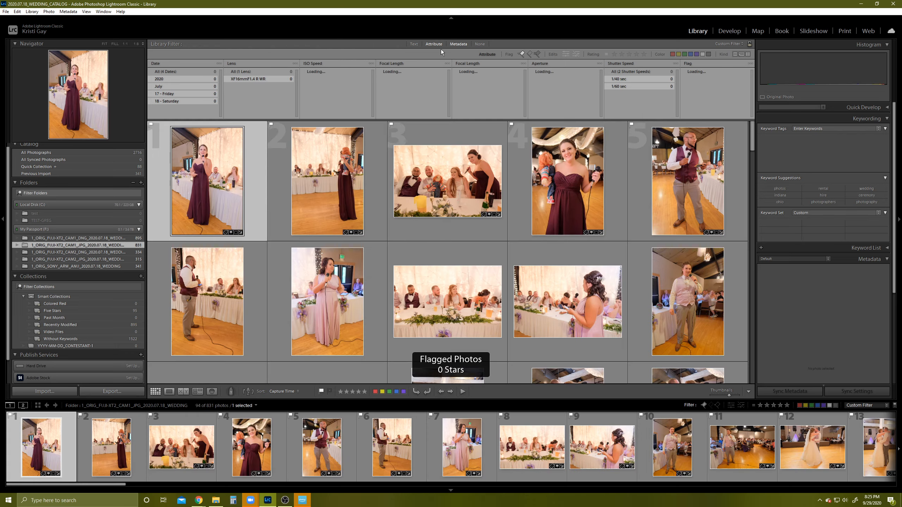
drag(732, 397, 701, 394)
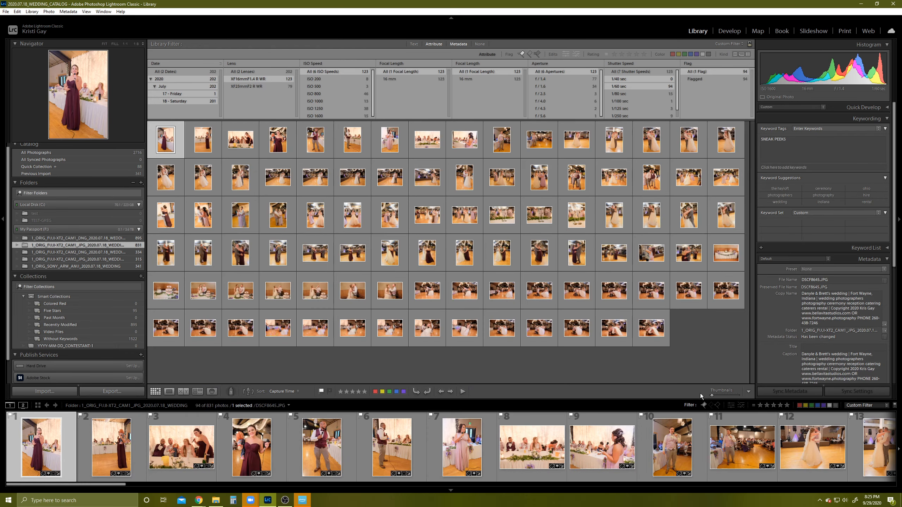
- Try the one-star and five-star filters, add the Text filter, and clear the star rating filter
click(761, 405)
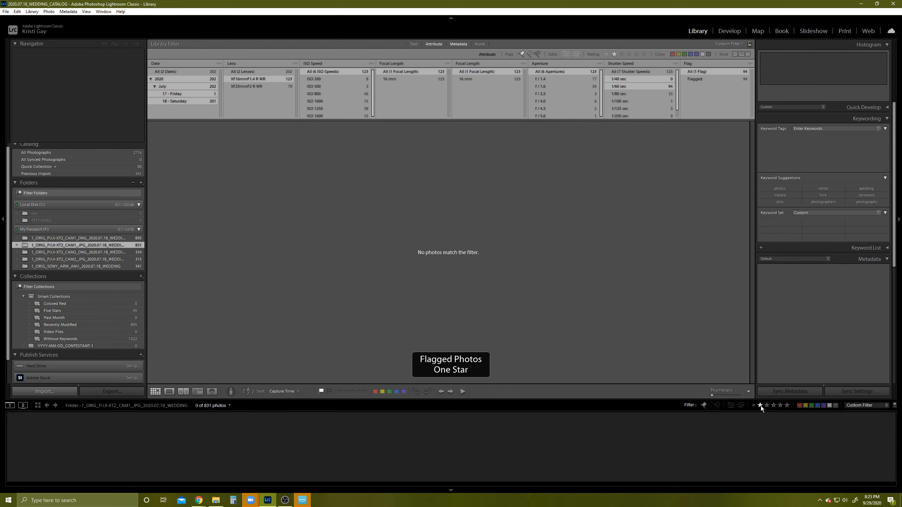
click(786, 405)
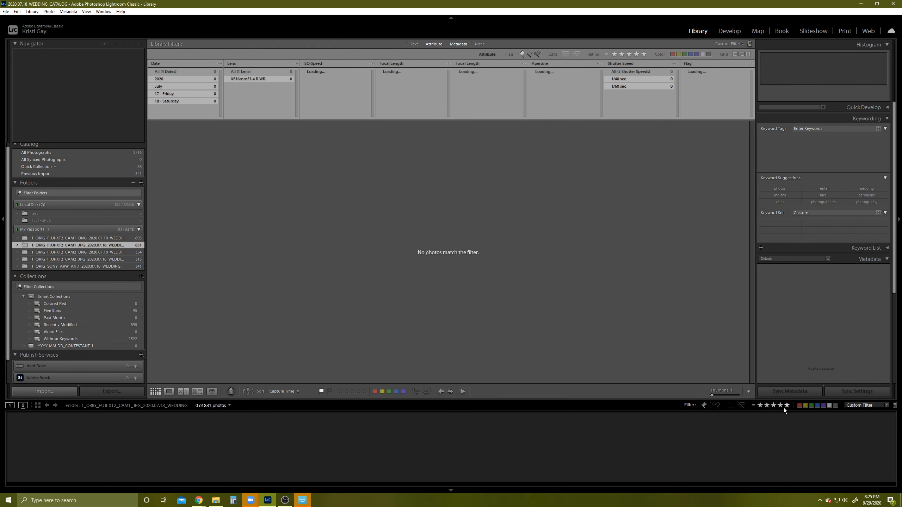
click(413, 44)
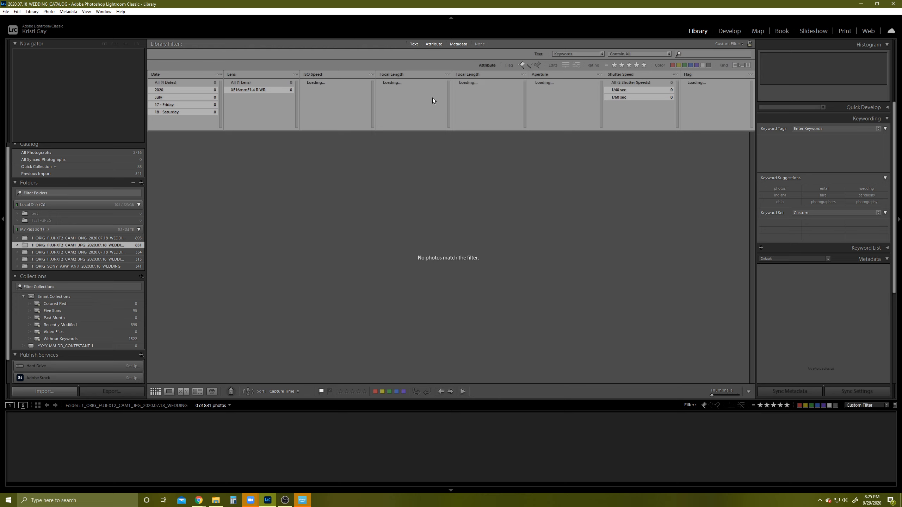
click(787, 406)
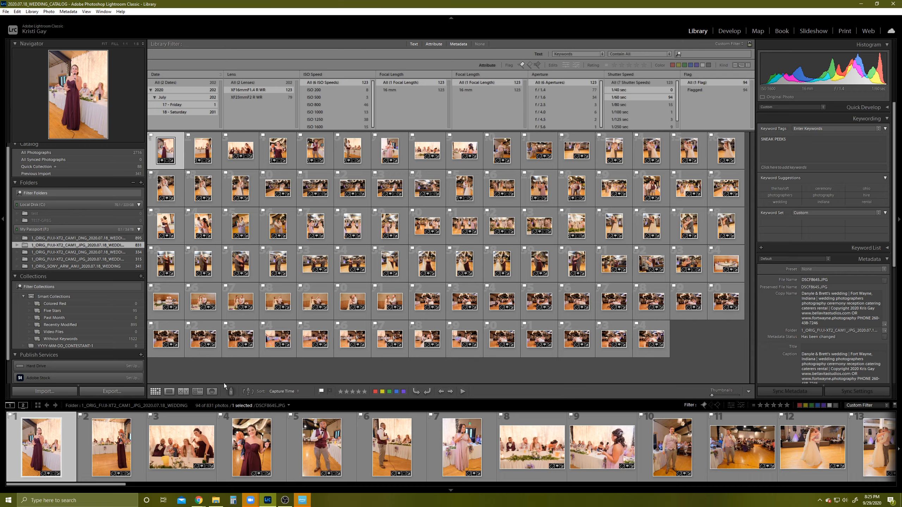
- Try flagging the first photo as a pick in Loupe view, and return to the grid from People view
click(169, 391)
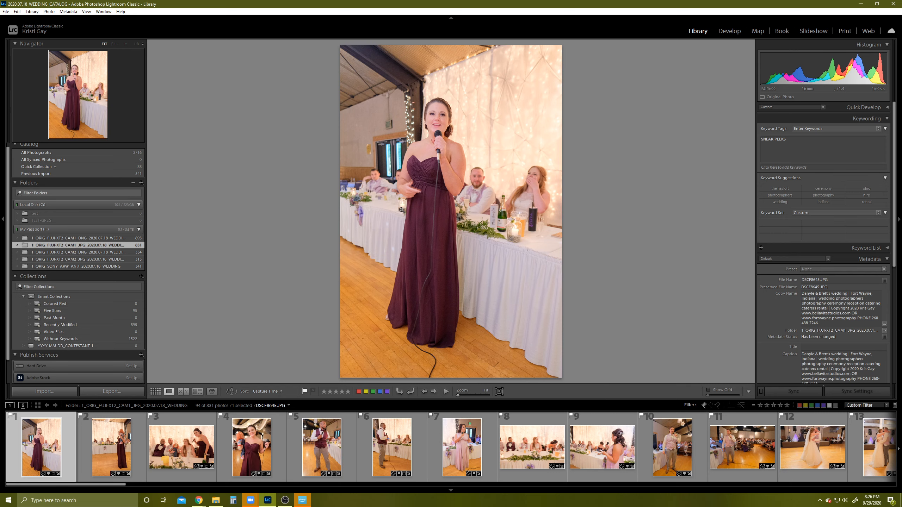
key(p)
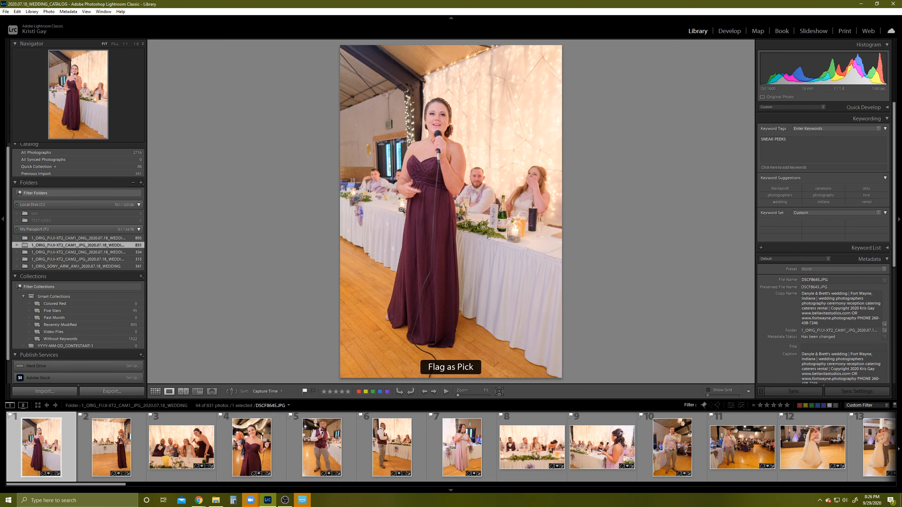
key(o)
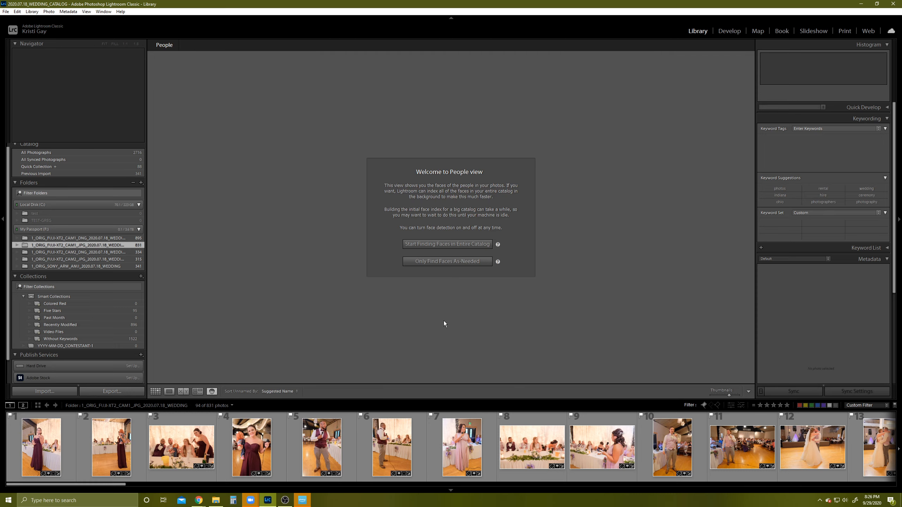
click(87, 466)
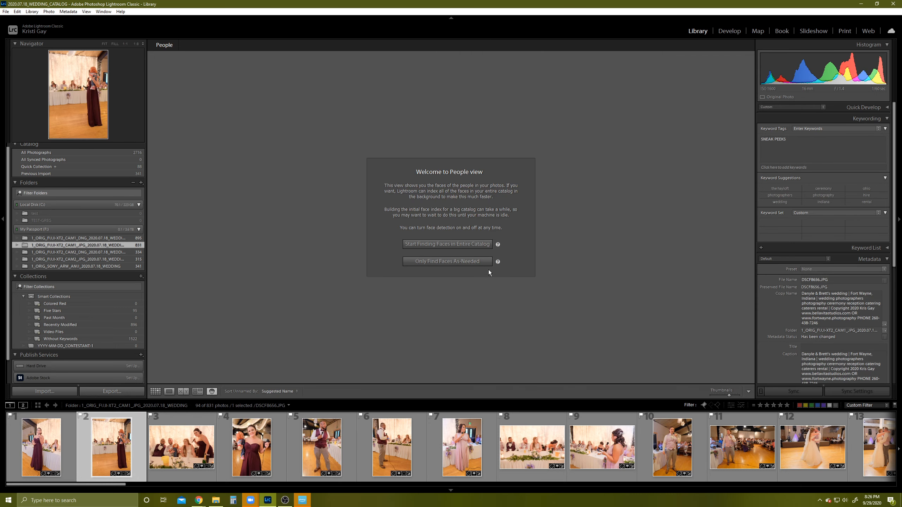
click(155, 391)
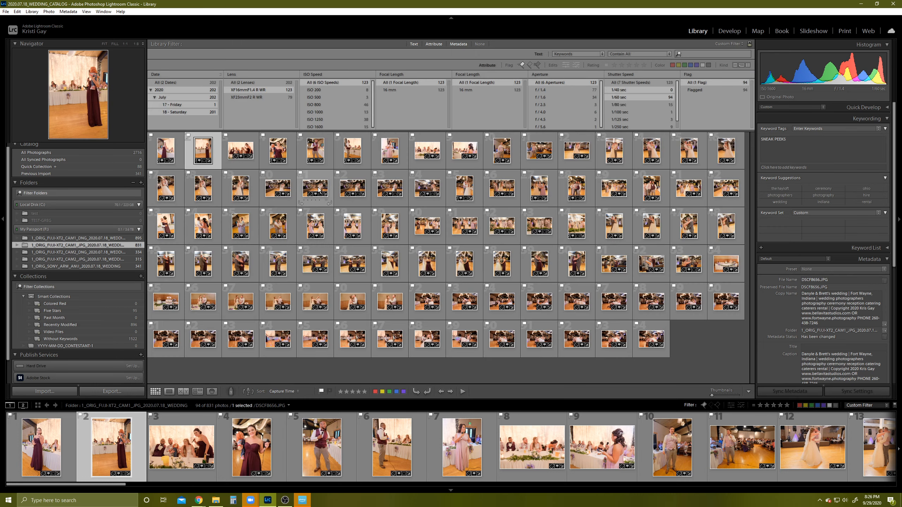
- Hide the filter bar and open the first photo of the grid in Loupe view
key(backslash)
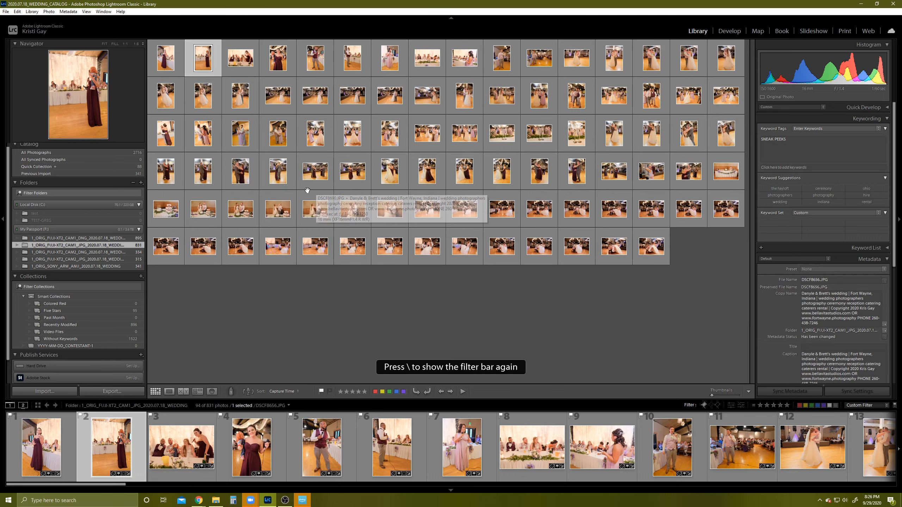
click(178, 60)
double_click(177, 60)
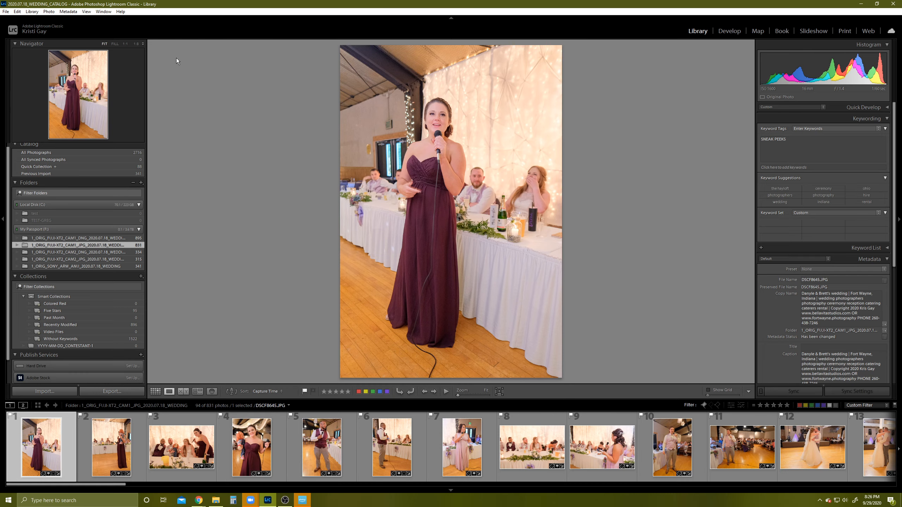
- Flag the photos as picks one after another with automatic advance, from the first photo up to about photo 20
key(p)
key(p)
key(p)
key(p)
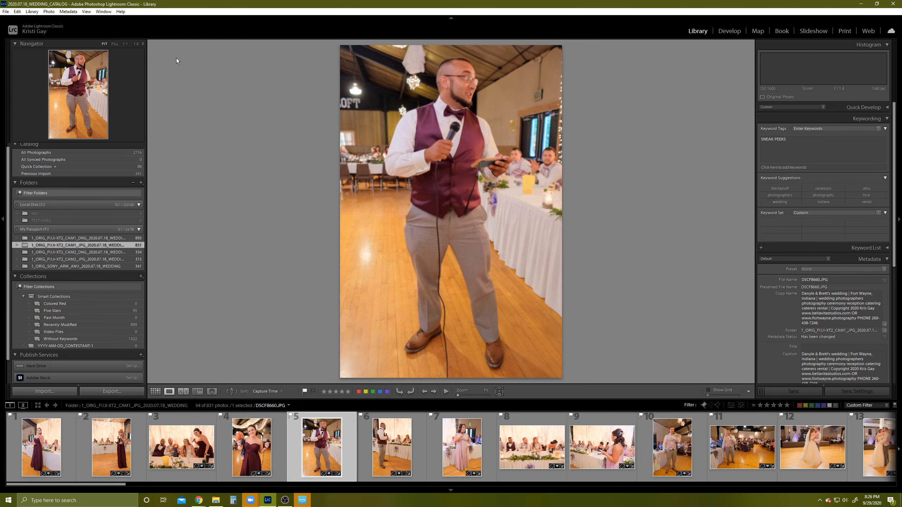
key(p)
key(p)
key(p)
key(p)
key(p)
key(p)
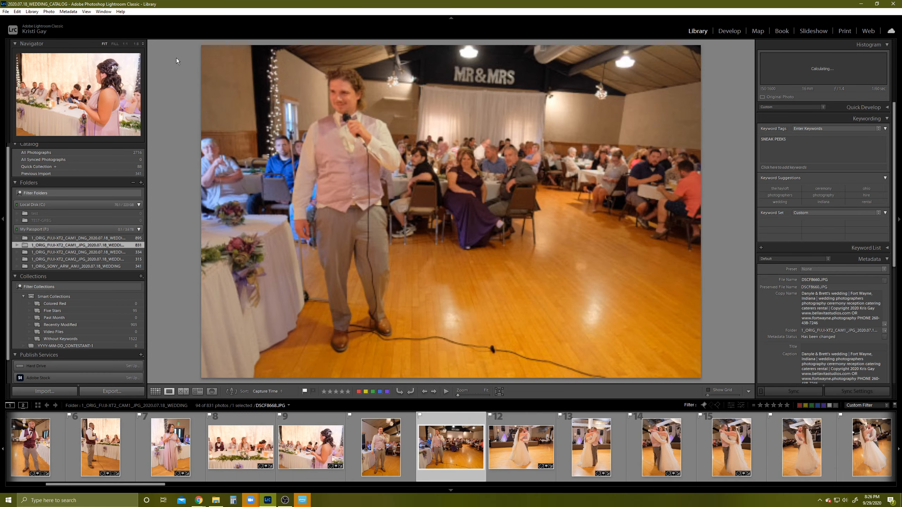
key(p)
key(p)
key(p)
key(p)
key(p)
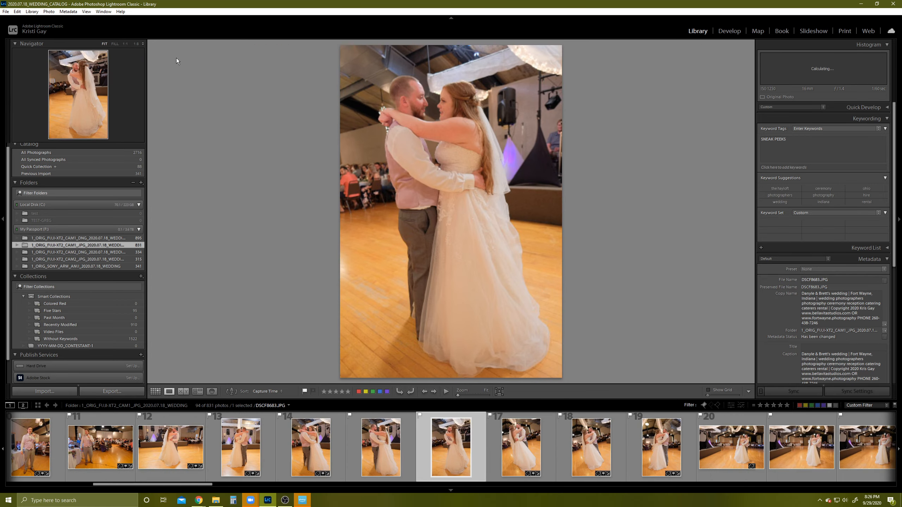
key(p)
key(p)
key(p)
key(p)
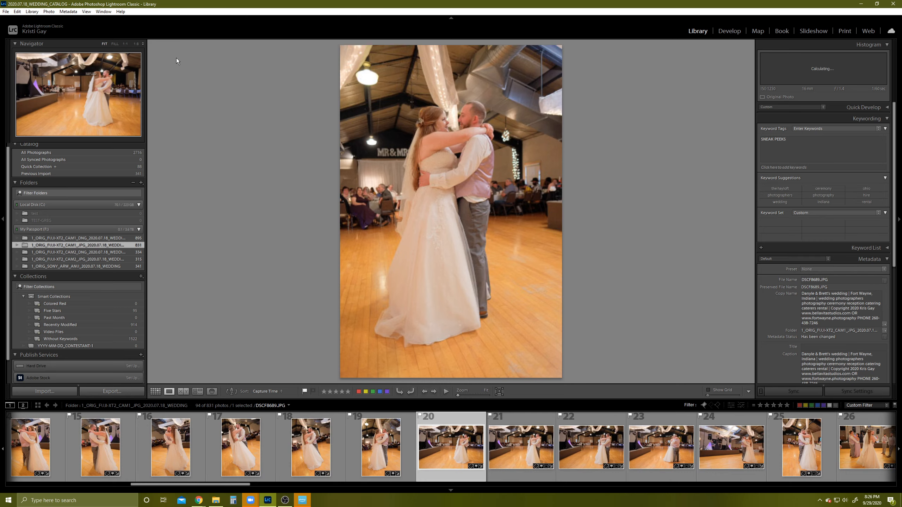
- Unflag photos one after another from photo 20 onward while the filmstrip is filtered to picks
key(p)
key(p)
key(p)
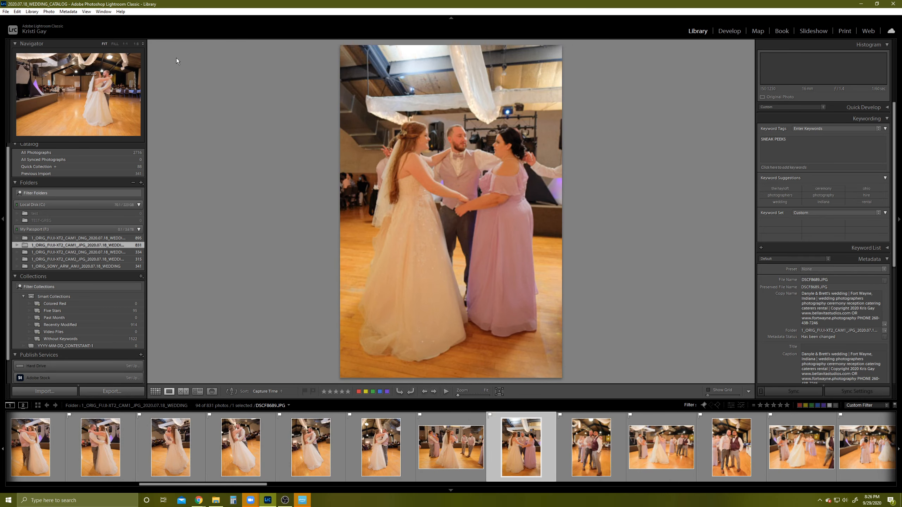
key(u)
key(u)
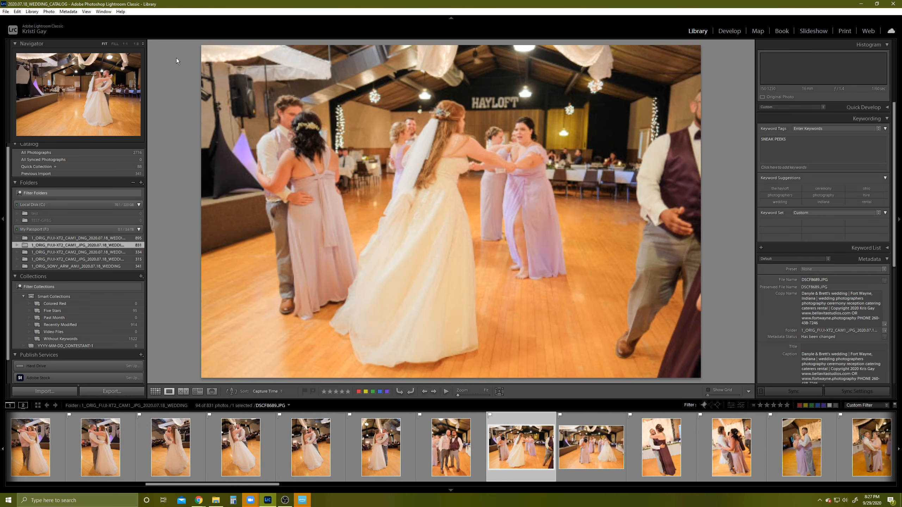
key(u)
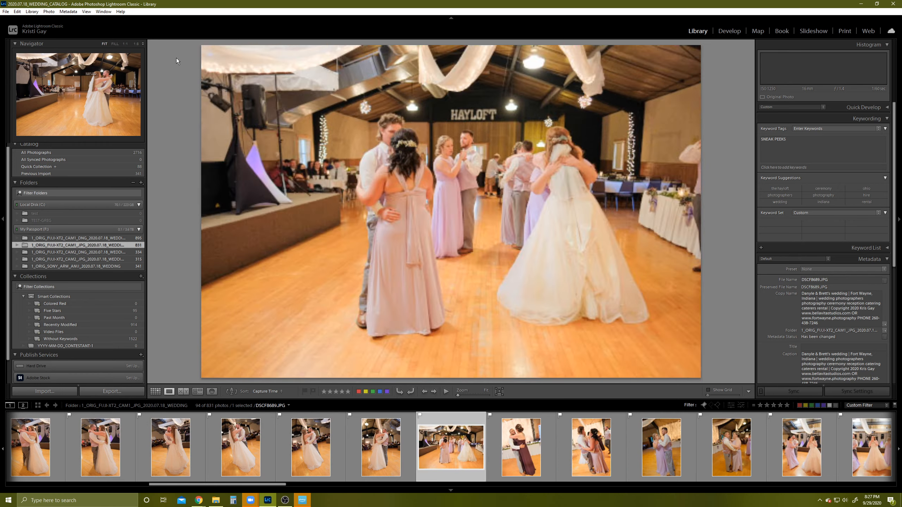
key(u)
key(u)
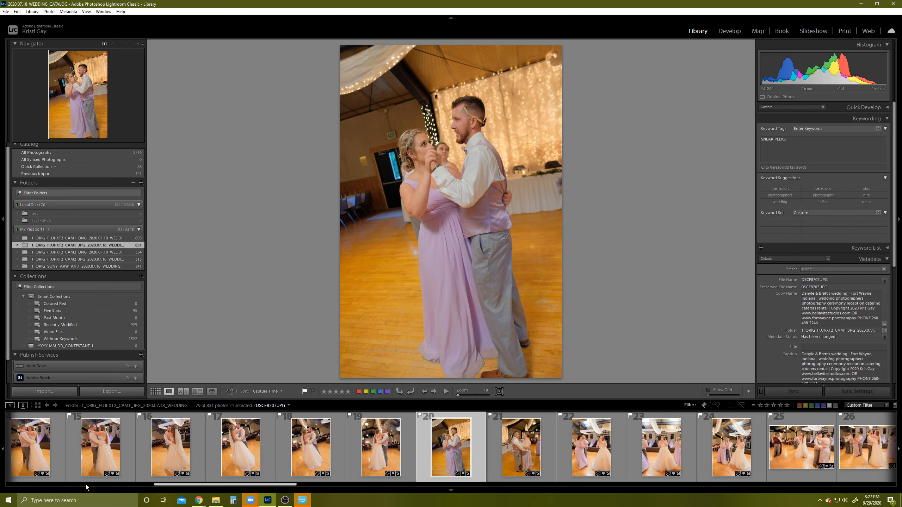
- Return to the first flagged photo, review the first five picks in Loupe view, and go back to the first one
click(127, 490)
click(69, 459)
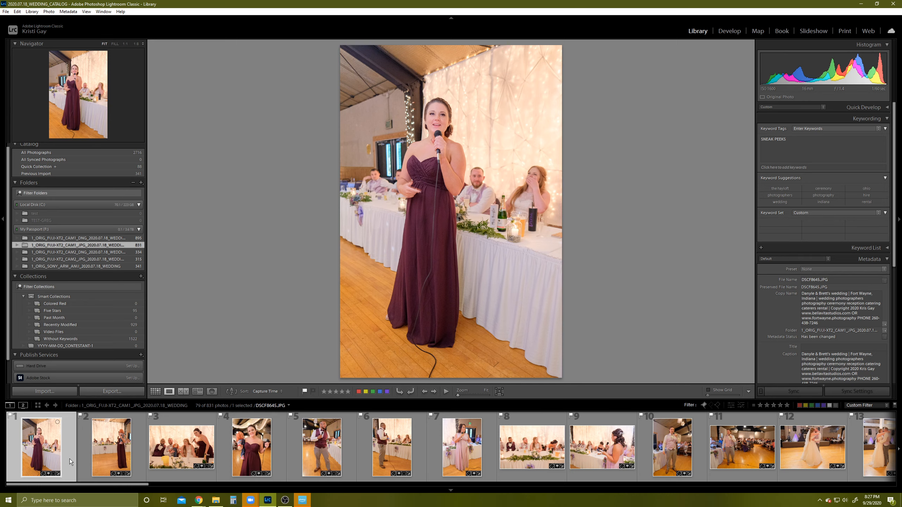
key(Right)
key(Right)
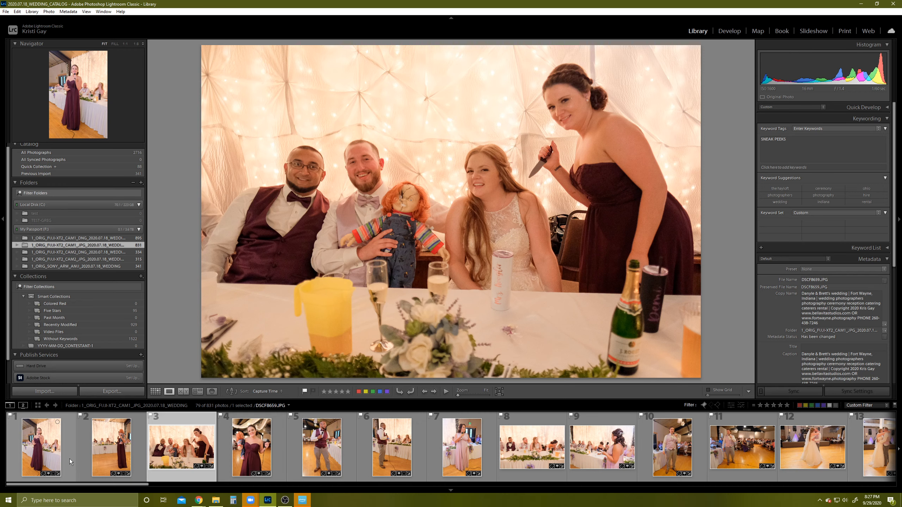
key(Right)
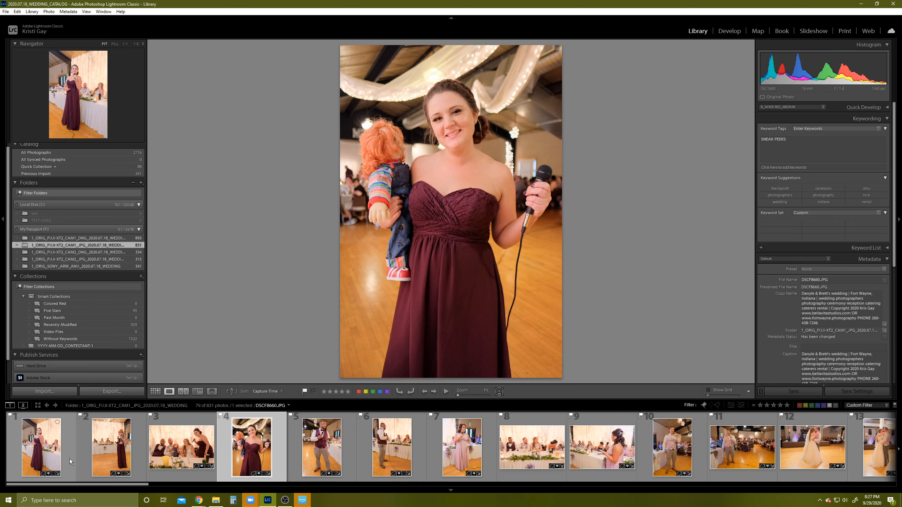
key(Right)
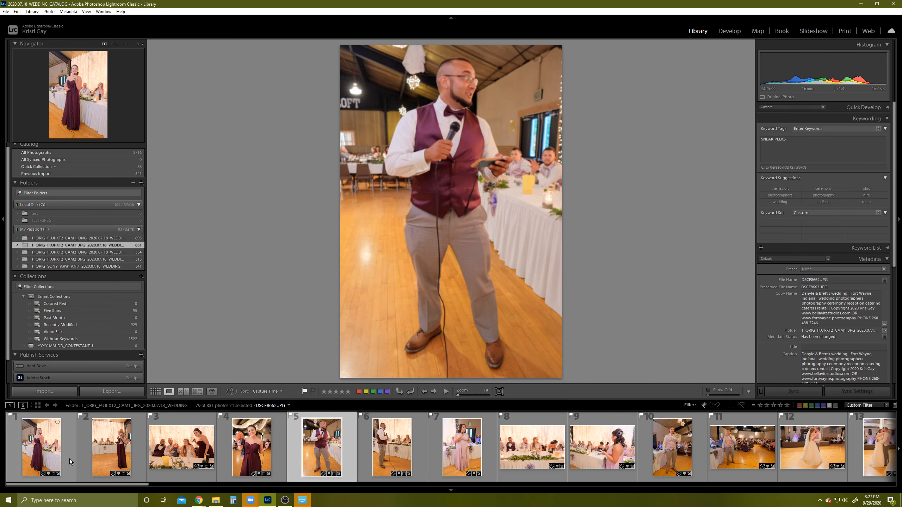
key(Left)
key(Left)
key(Left)
key(Left)
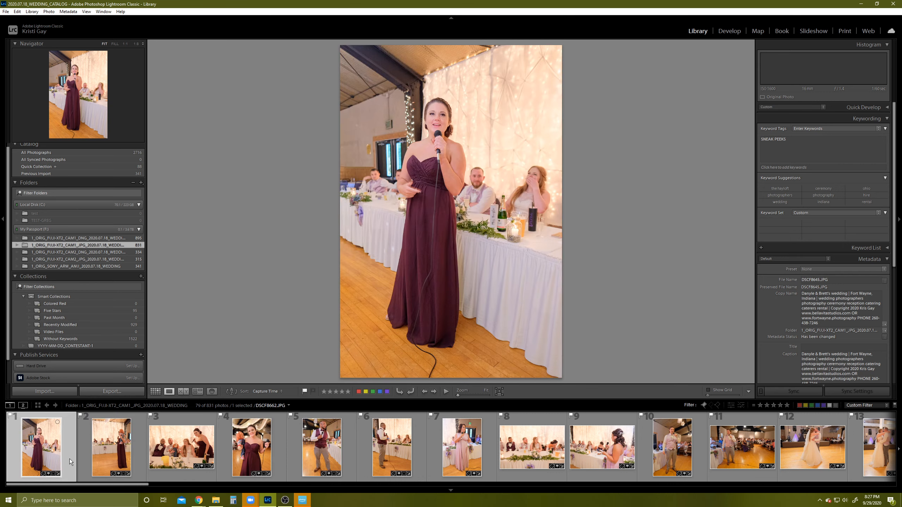
- Step forward through the flagged photos in Loupe view from the first one to photo 15
key(Right)
key(Right)
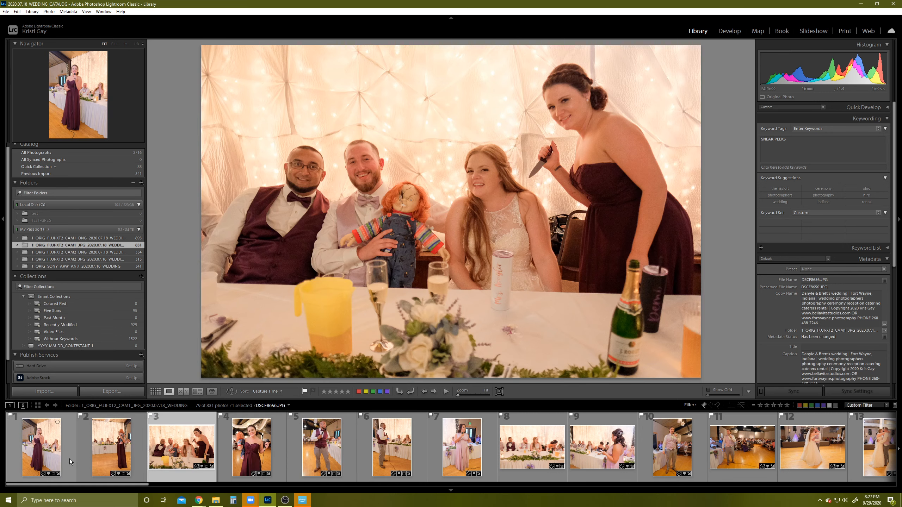
key(Right)
key(Right)
key(Right)
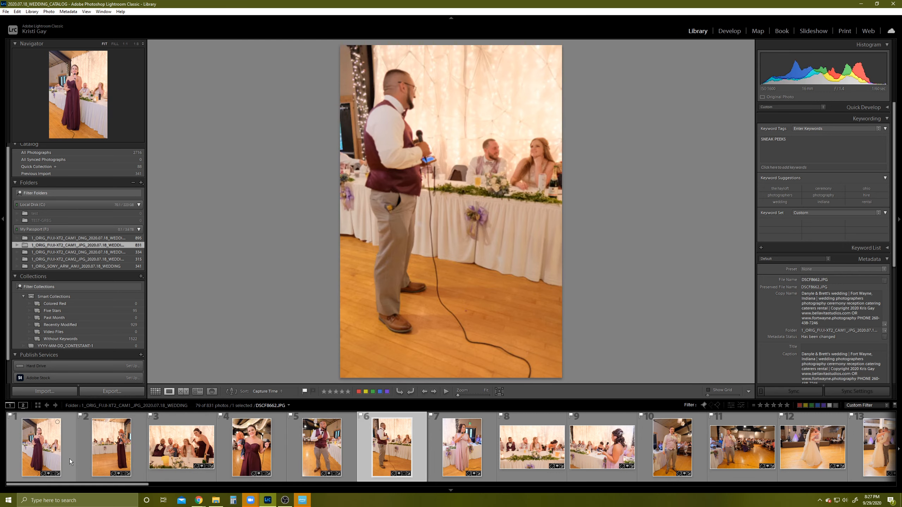
key(Right)
key(Right)
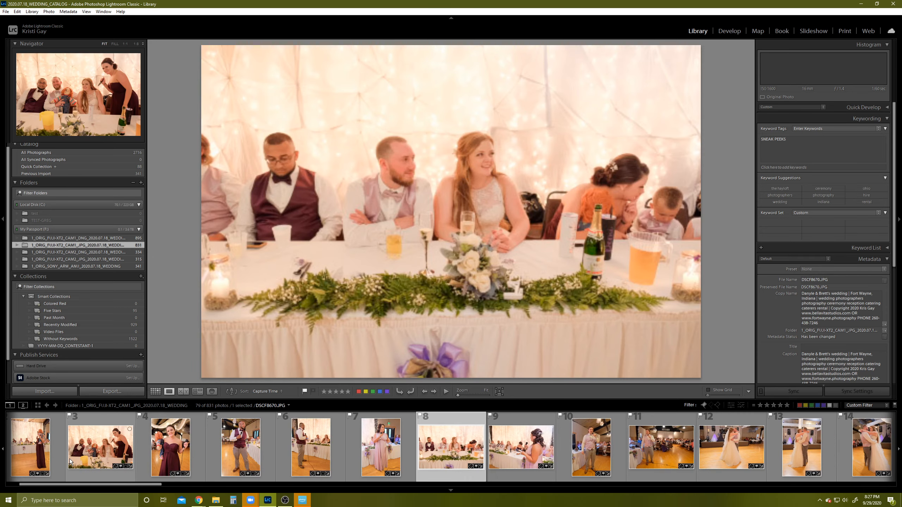
key(Right)
key(Right)
key(Right)
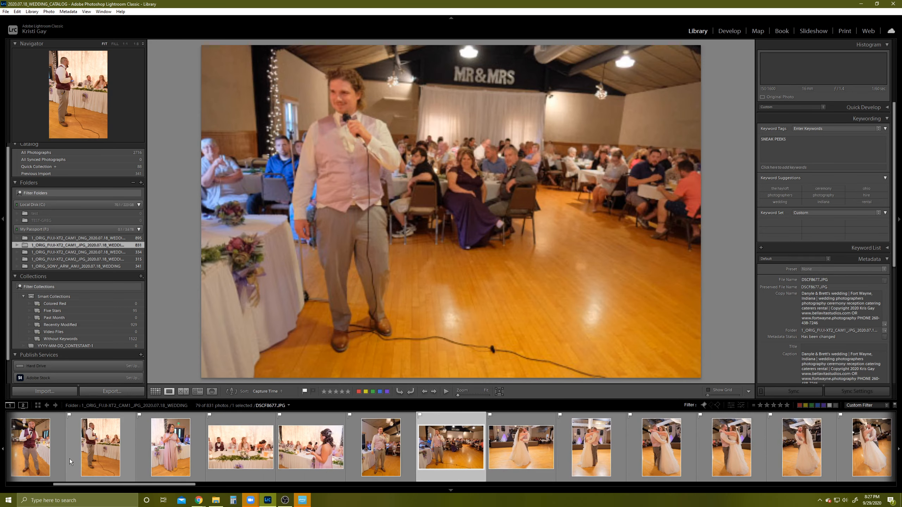
key(Right)
key(Right)
key(Right)
key(Right)
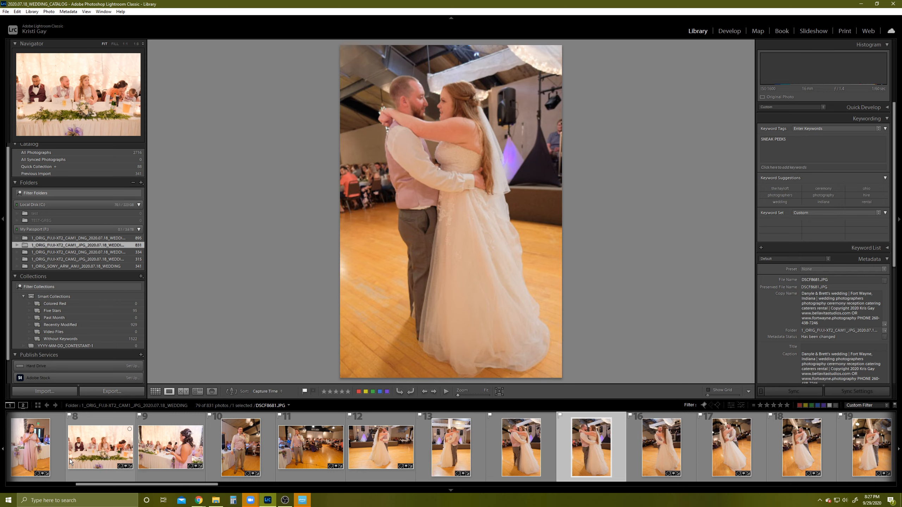
key(Right)
key(Right)
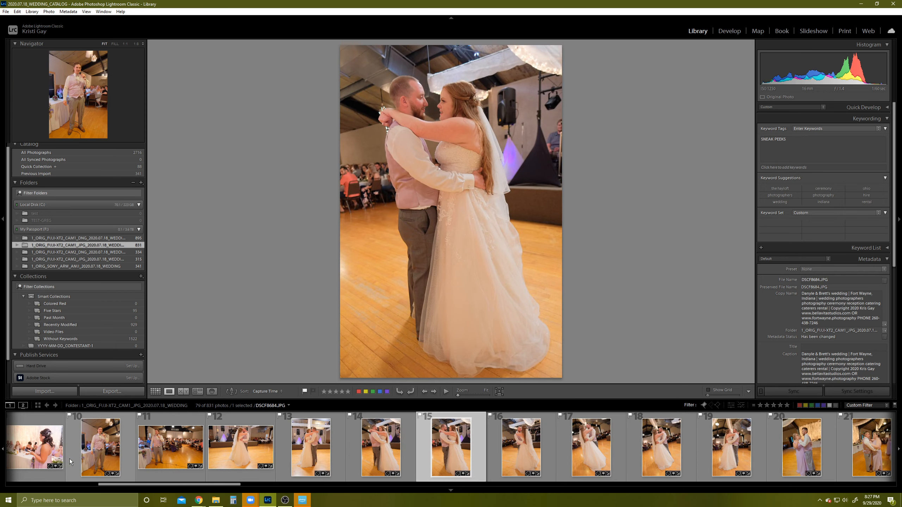
- Step back through the flagged photos from photo 15 to the first one
key(Left)
key(Left)
key(Left)
key(Left)
key(Left)
key(Left)
key(Left)
key(Left)
key(Left)
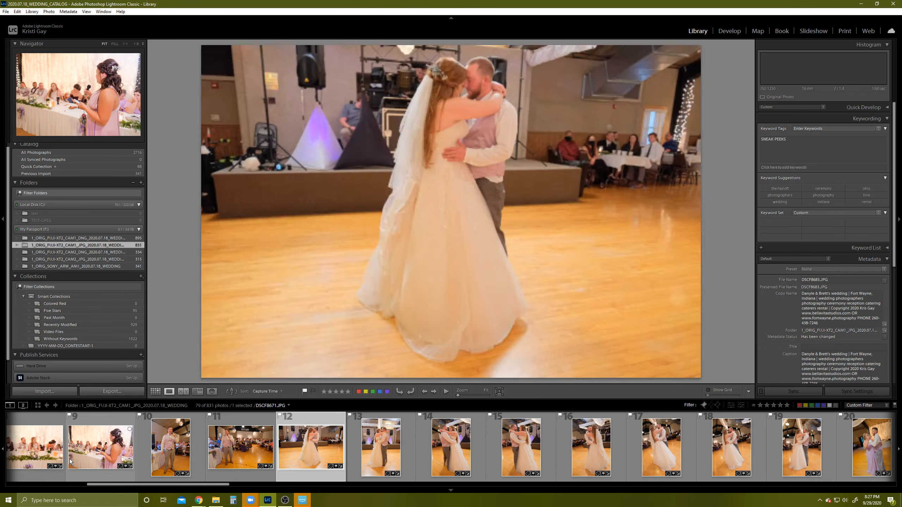
key(Left)
key(Left)
key(Left)
key(Left)
key(Left)
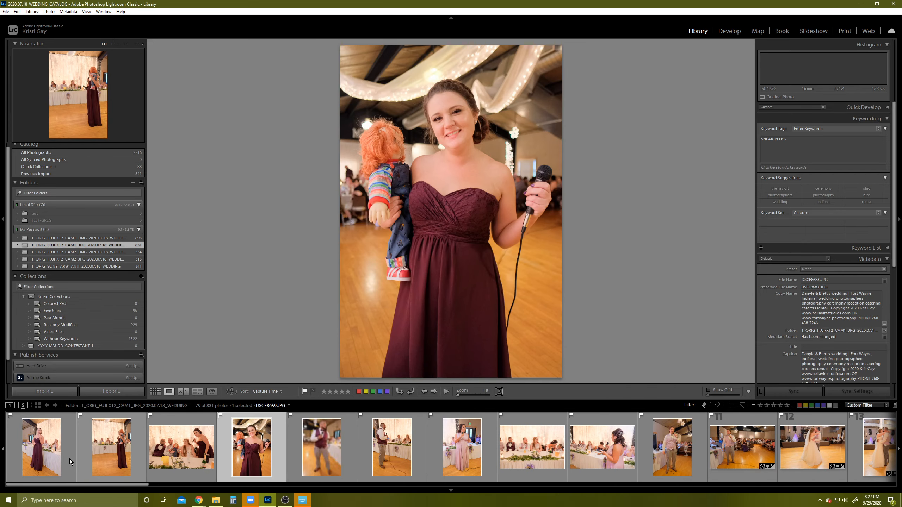
key(Left)
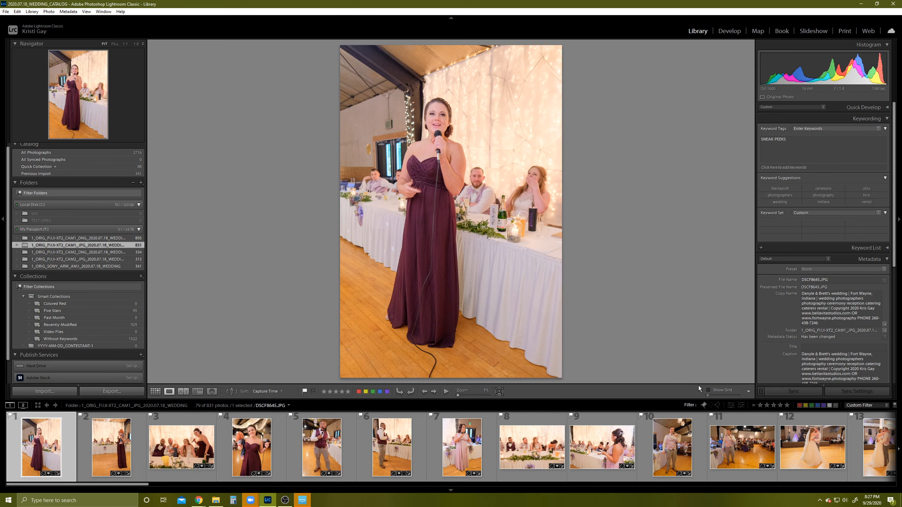
- Turn off the flagged-only filter and try the four-star and five-star rating filters on the JPG folder
click(689, 406)
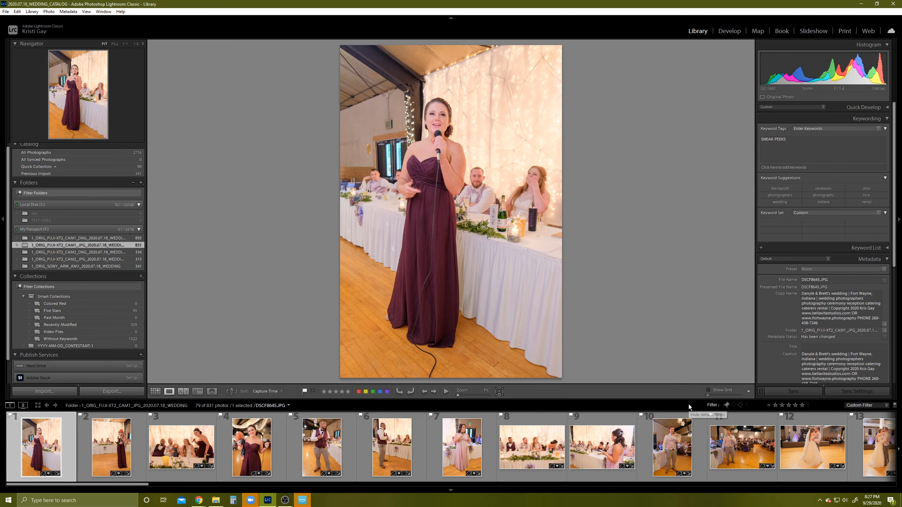
click(762, 406)
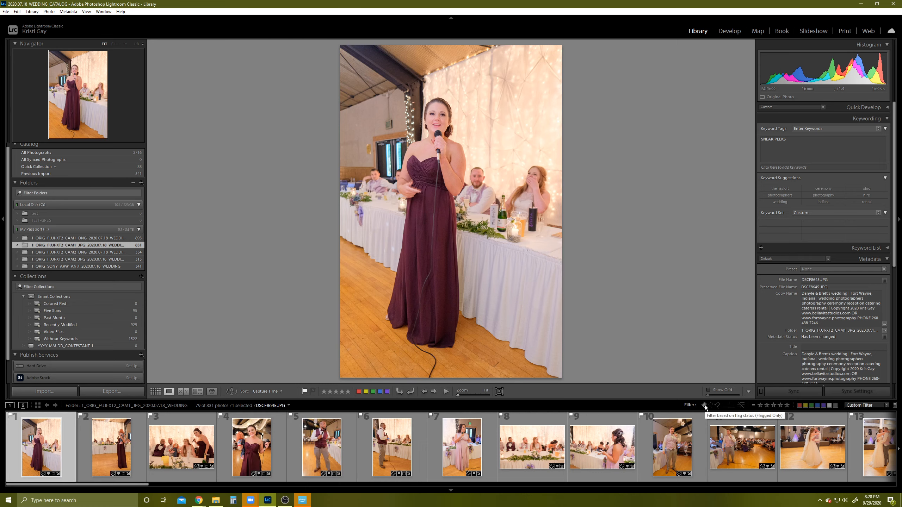
click(705, 405)
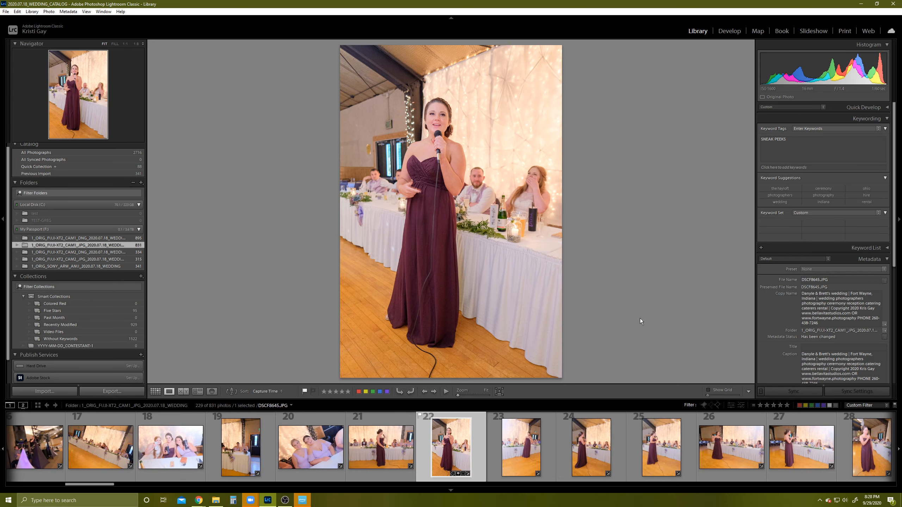
click(781, 406)
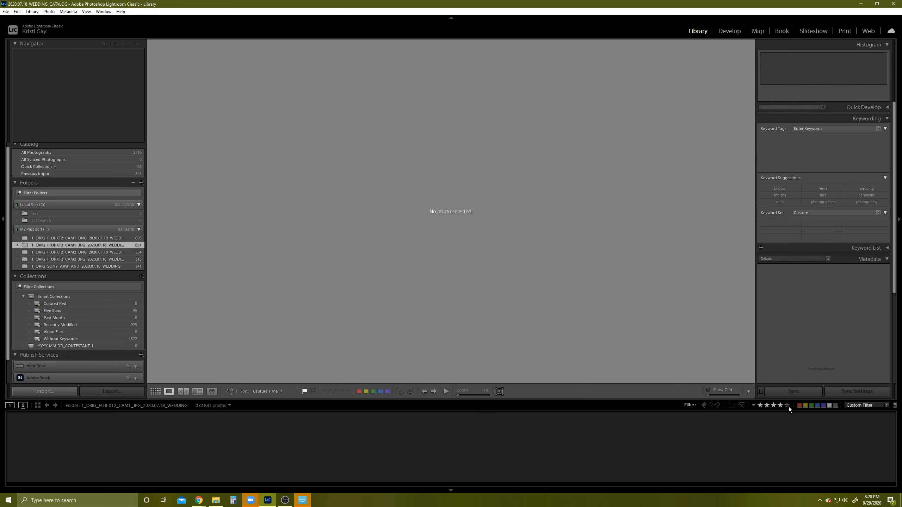
click(787, 406)
- Open the 1_ORIG_FUJI-XT2_CAM1_DNG wedding folder and filter it to five-star photos flagged as picks
click(78, 239)
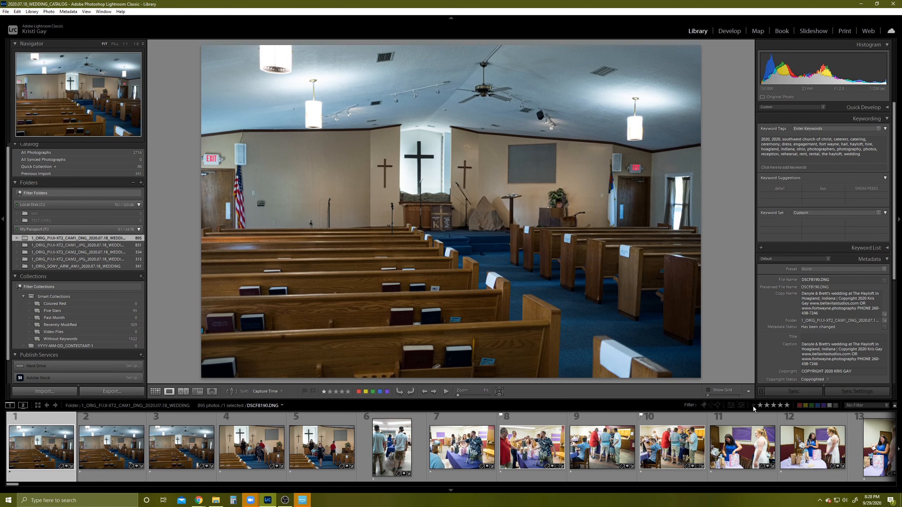
click(787, 405)
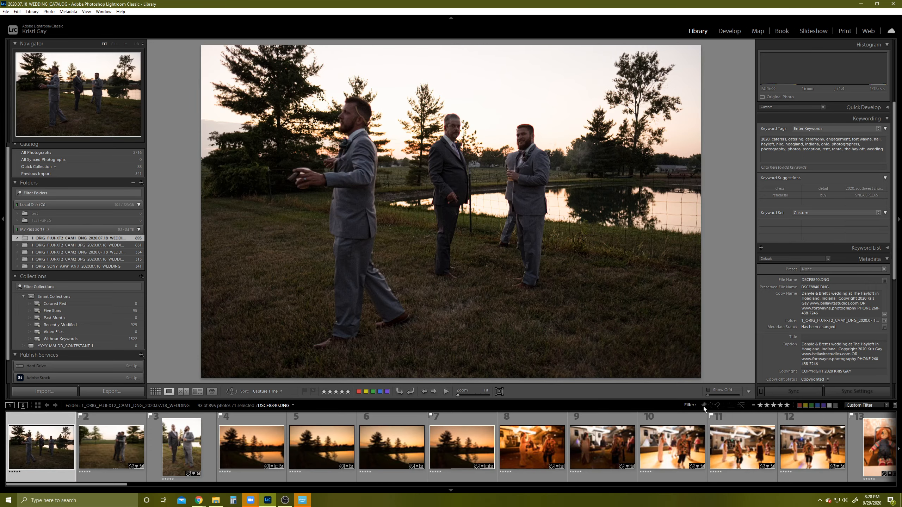
click(704, 406)
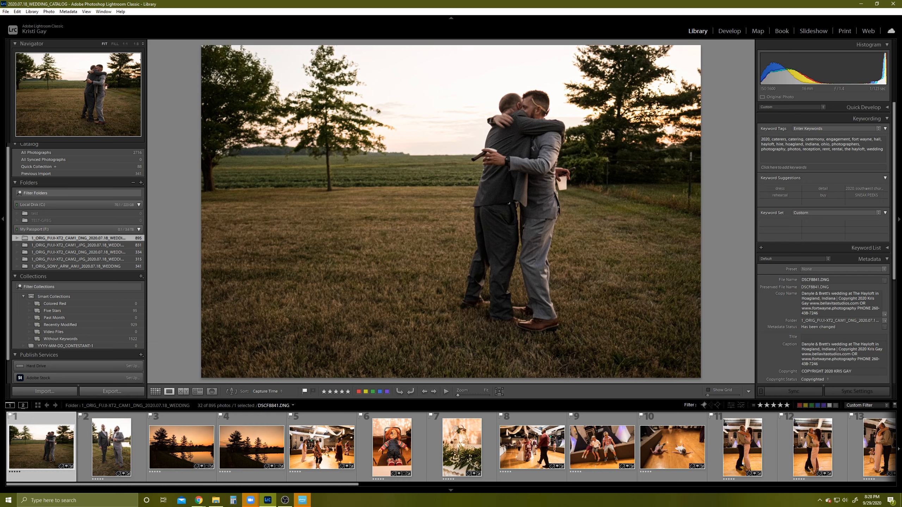
click(667, 408)
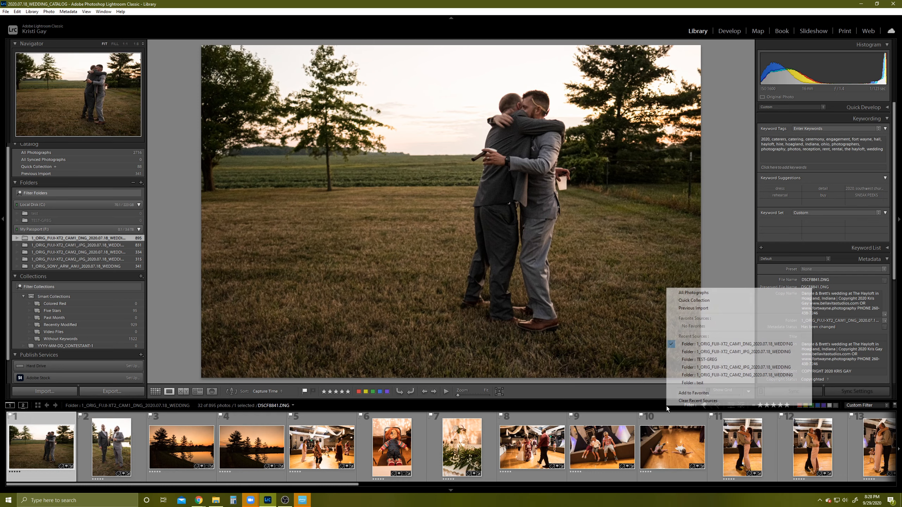
click(645, 408)
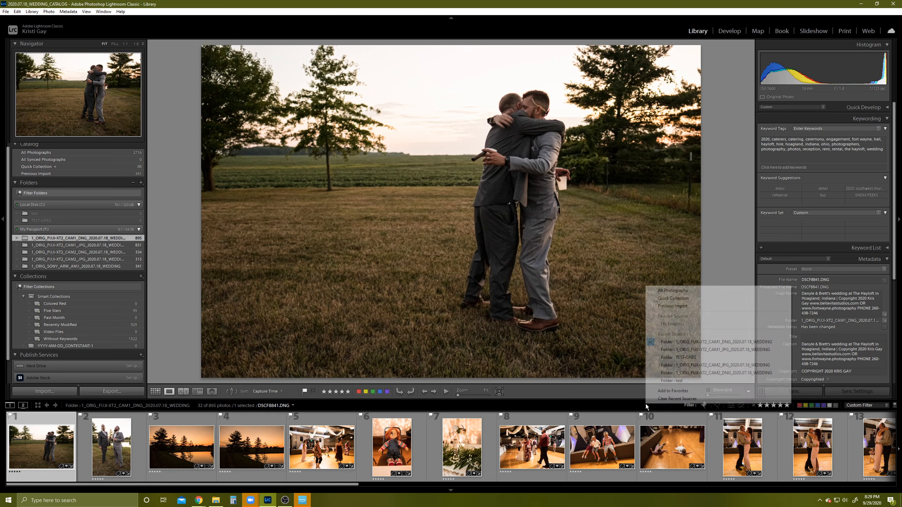
click(627, 407)
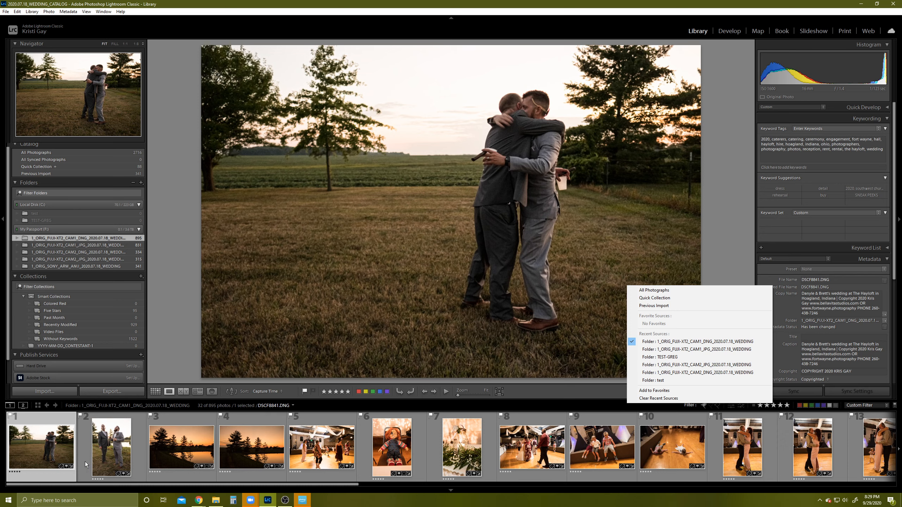
click(63, 477)
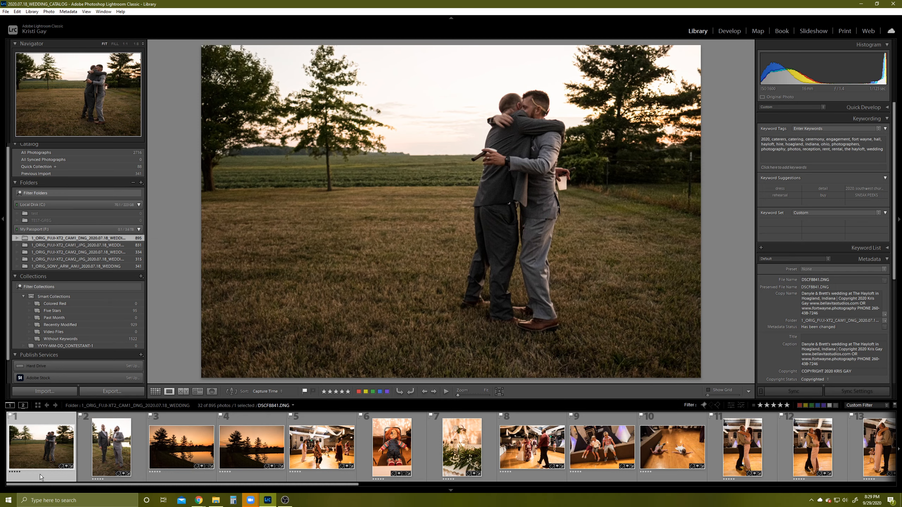
- Unflag the first photo in the filtered filmstrip and check the Auto Advance option among the photo commands
key(u)
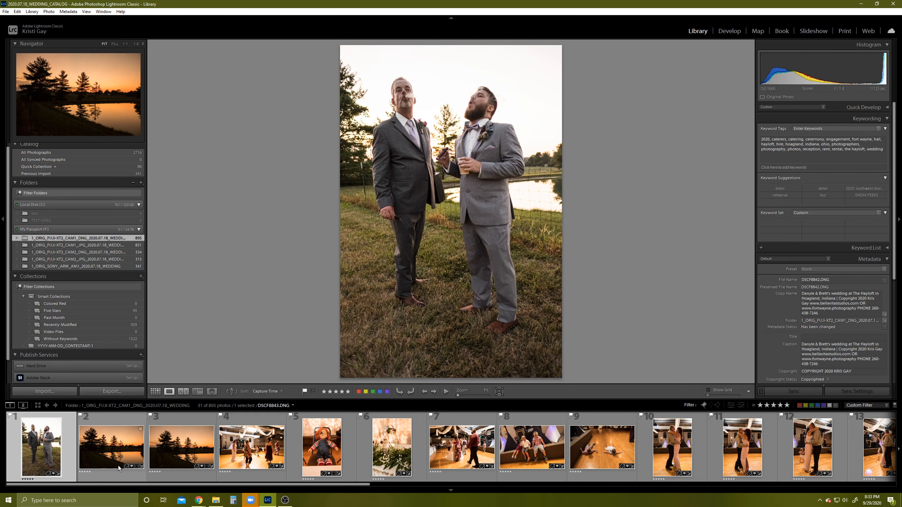
click(48, 11)
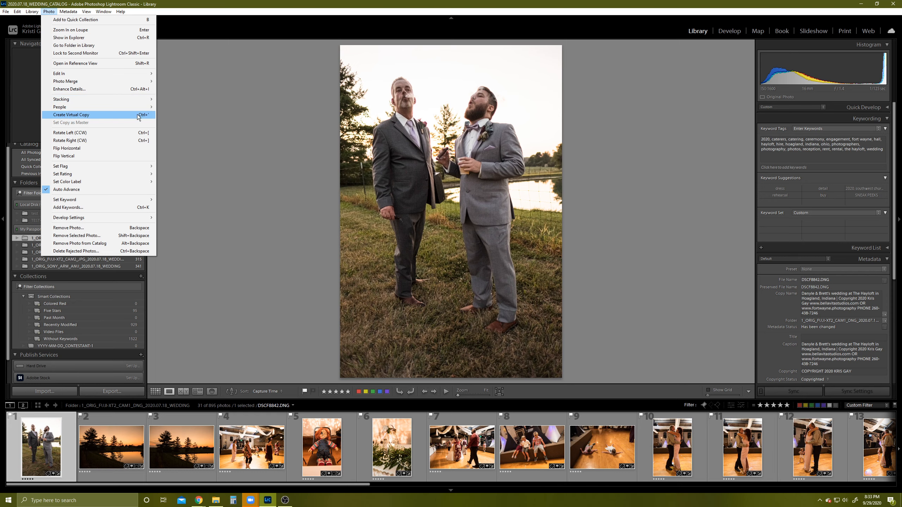
click(246, 7)
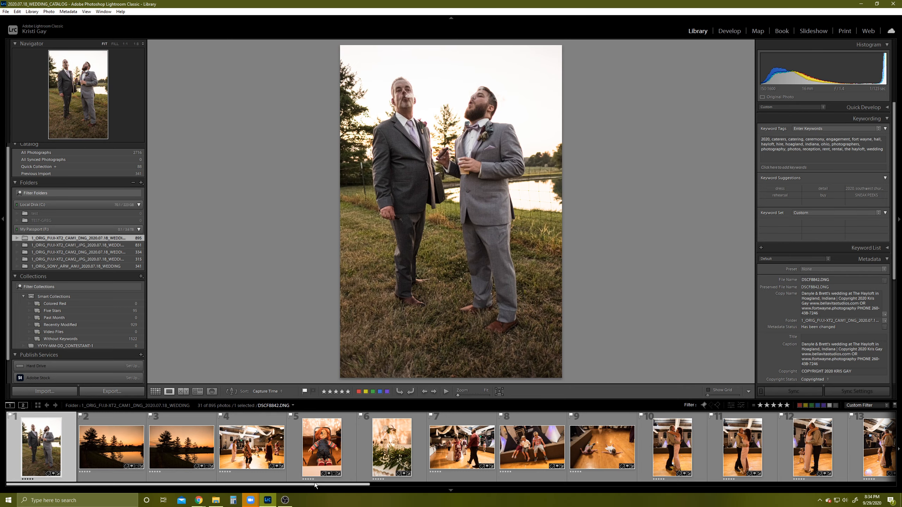
- Look through the filtered filmstrip, return to its start, and switch to the workshop presentation in Google Slides
scroll(314, 484, down, 5)
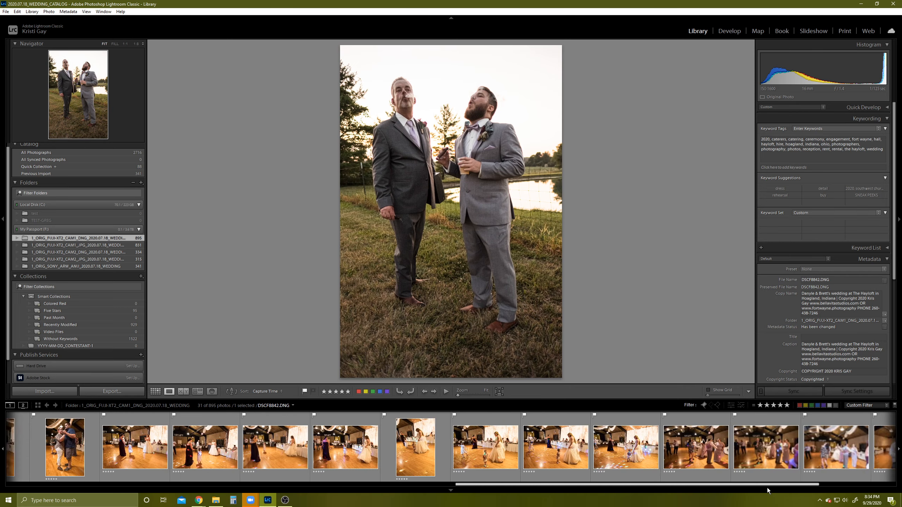
drag(297, 480, 0, 476)
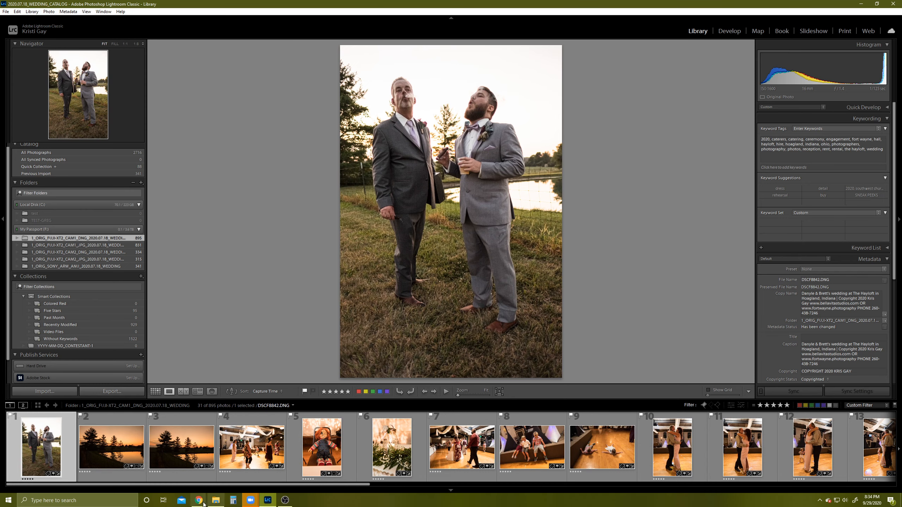
click(238, 468)
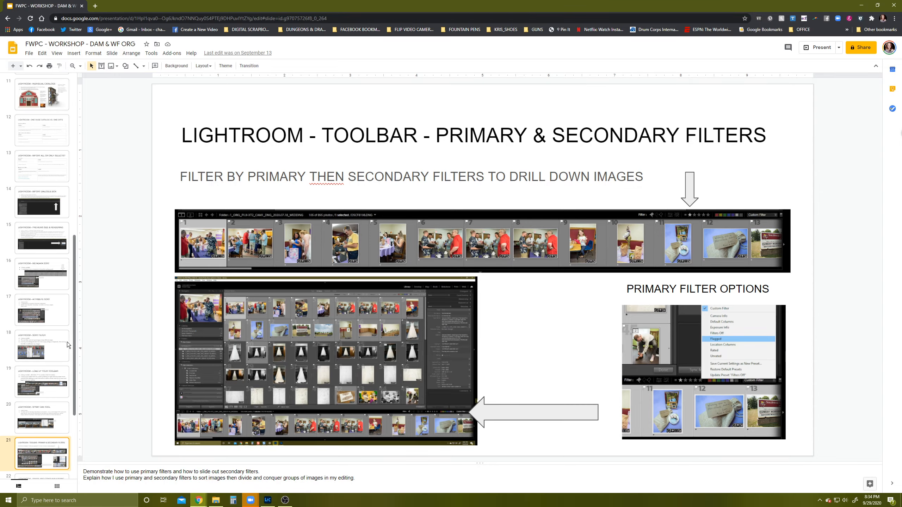
- Show the Divide and Conquer Editing slide and switch back to the Lightroom Classic photo grid
scroll(58, 355, down, 1)
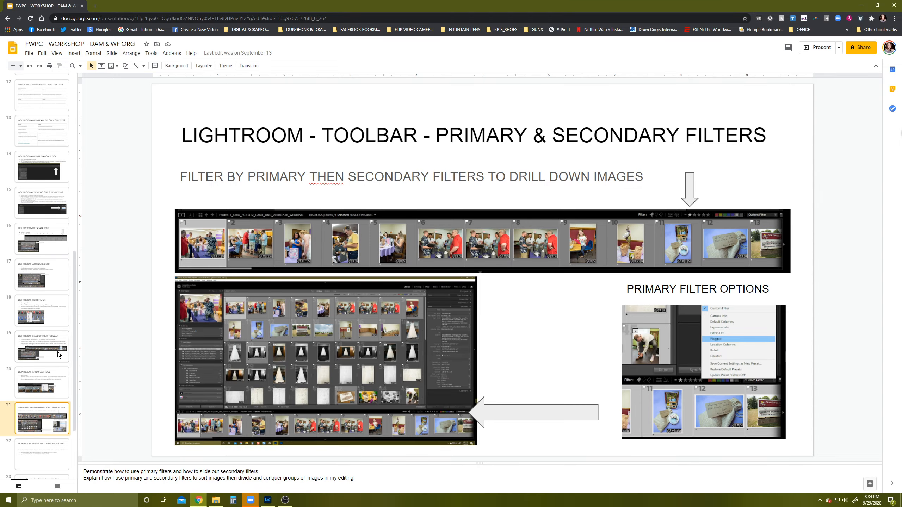
click(37, 458)
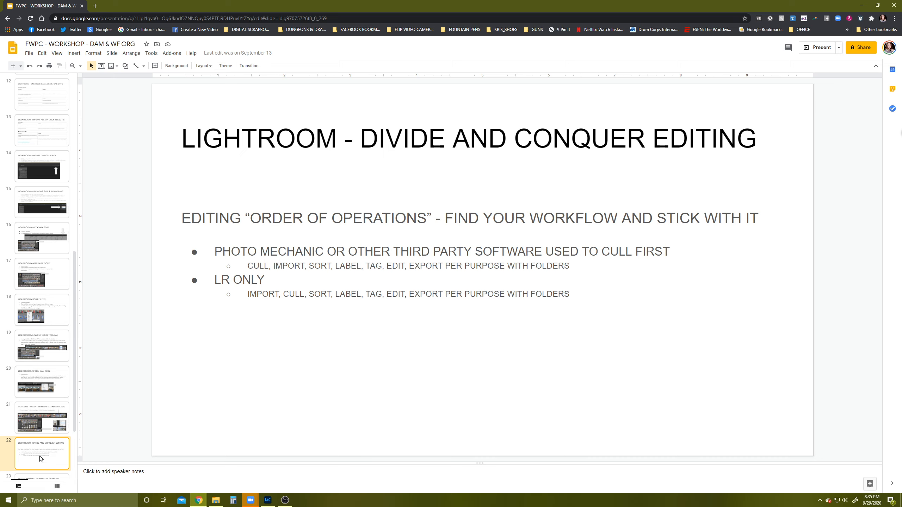
click(269, 502)
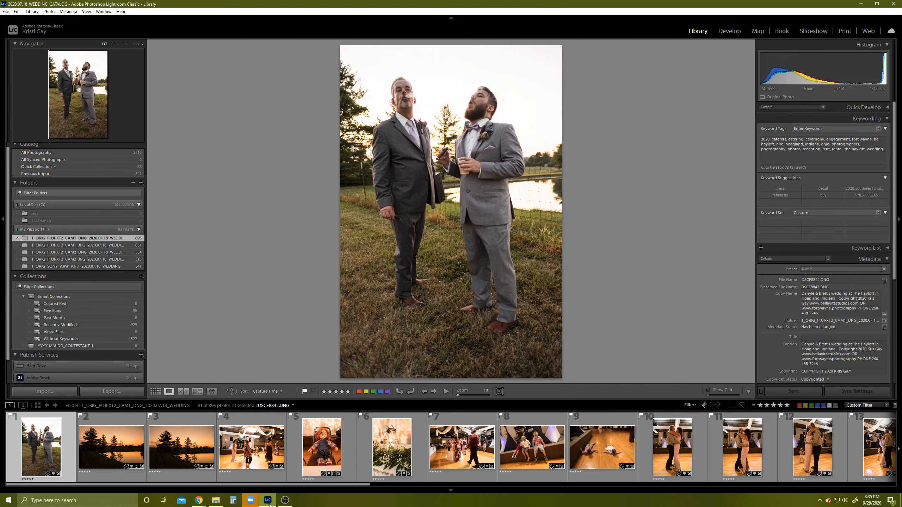
key(g)
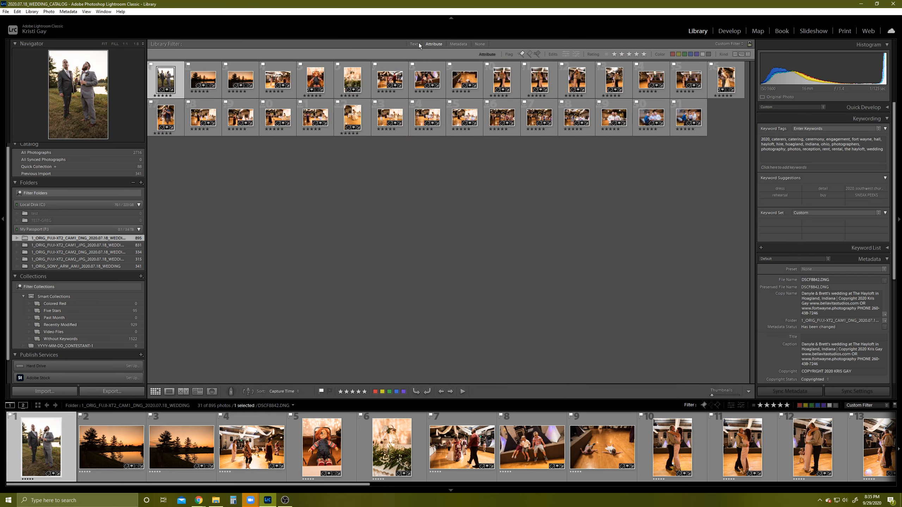
- Try combining the Text and Metadata filters with the Attribute filter, leaving only Attribute and Metadata switched on
click(459, 44)
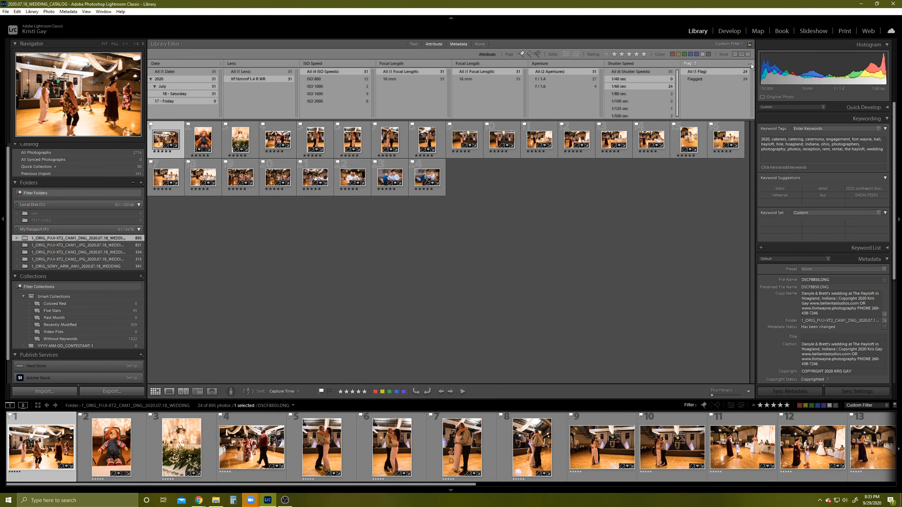
shift+click(415, 45)
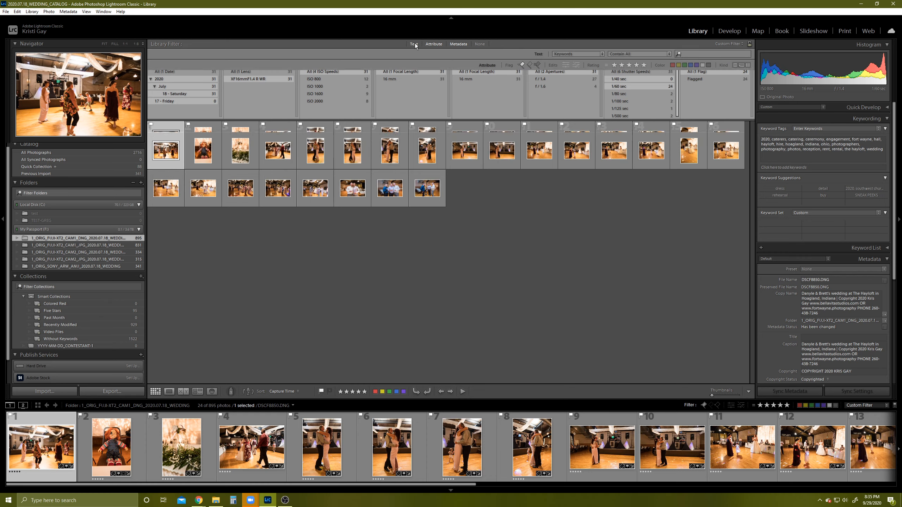
shift+click(462, 45)
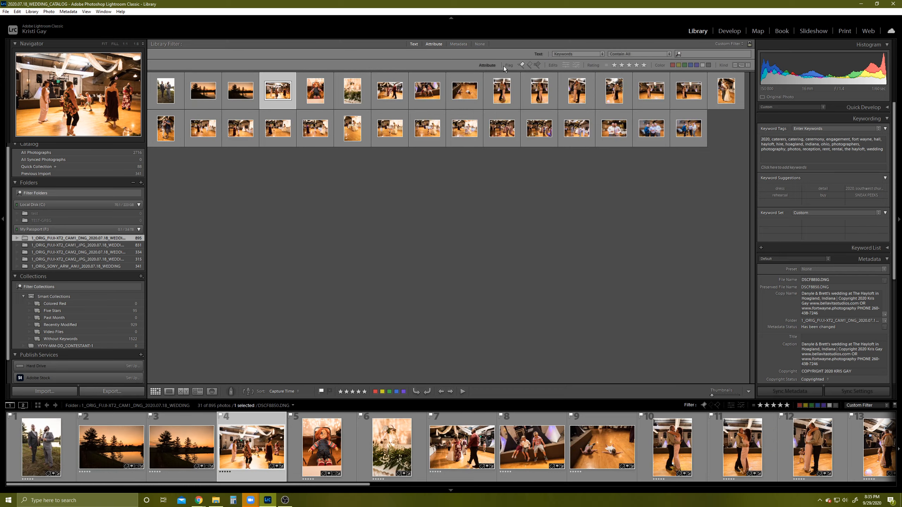
shift+click(414, 45)
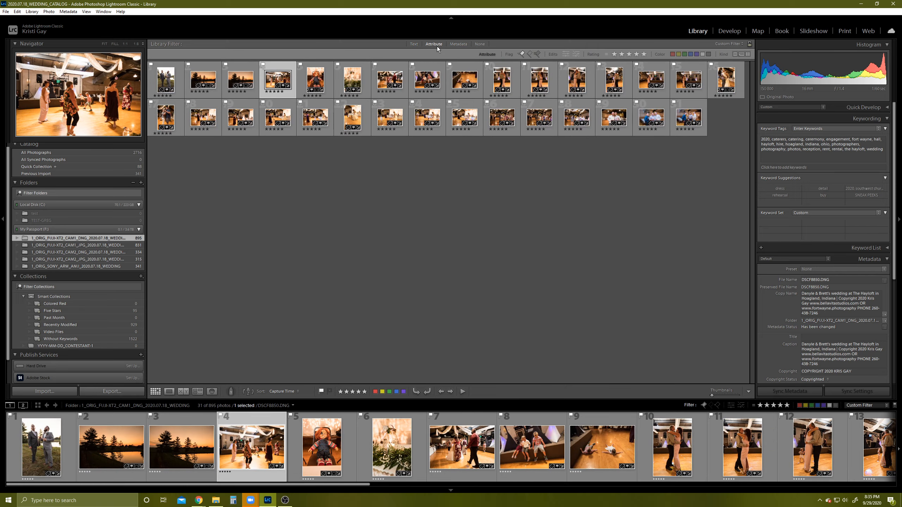
shift+click(456, 45)
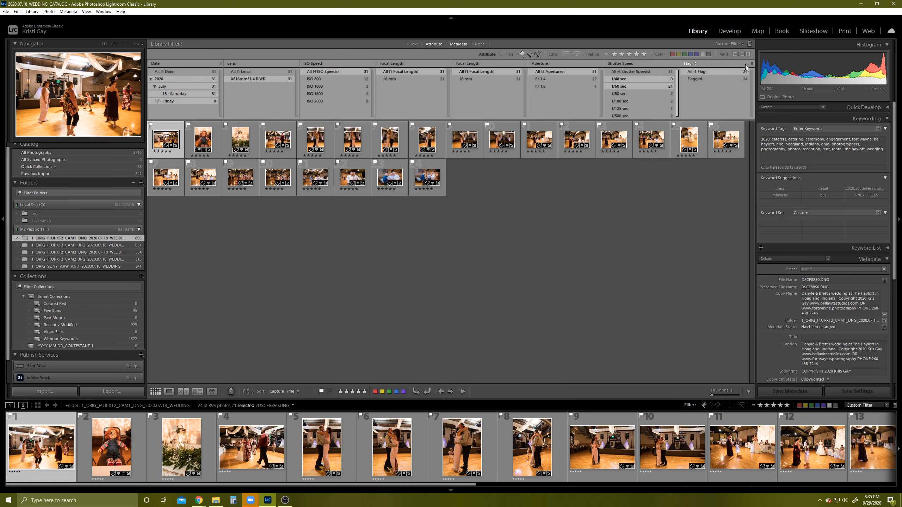
- Examine the column options and the available criteria for the Flag and Focal Length metadata filter columns
click(751, 64)
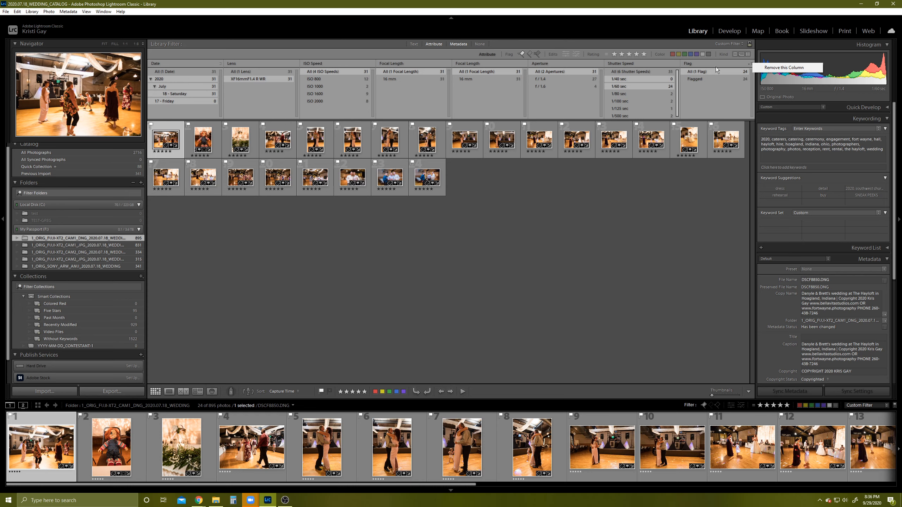
click(730, 65)
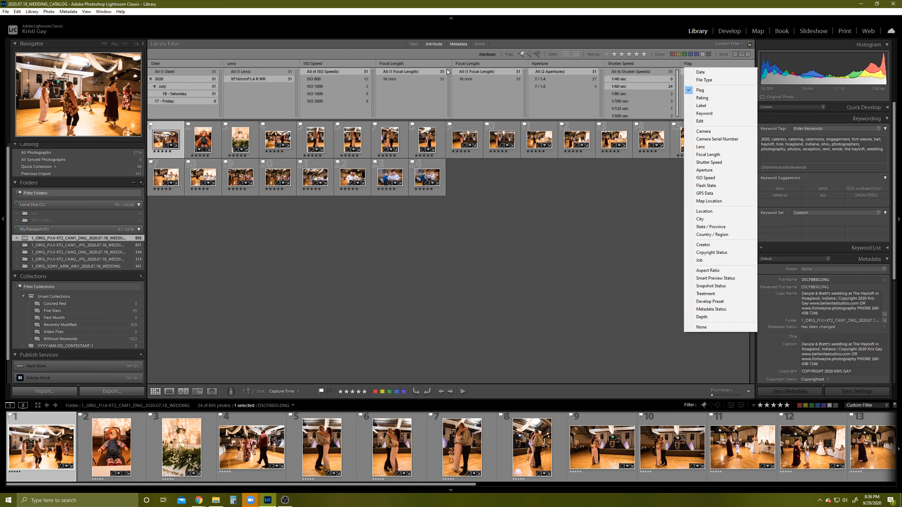
click(420, 65)
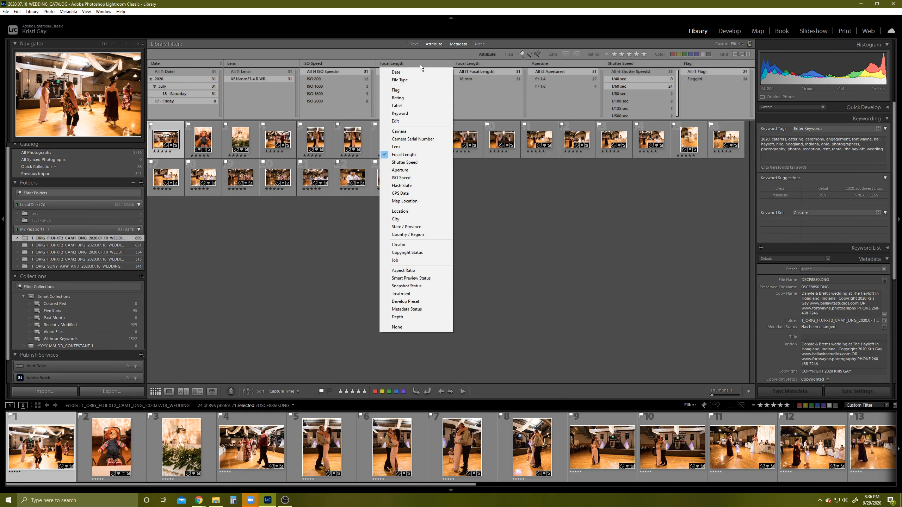
click(485, 64)
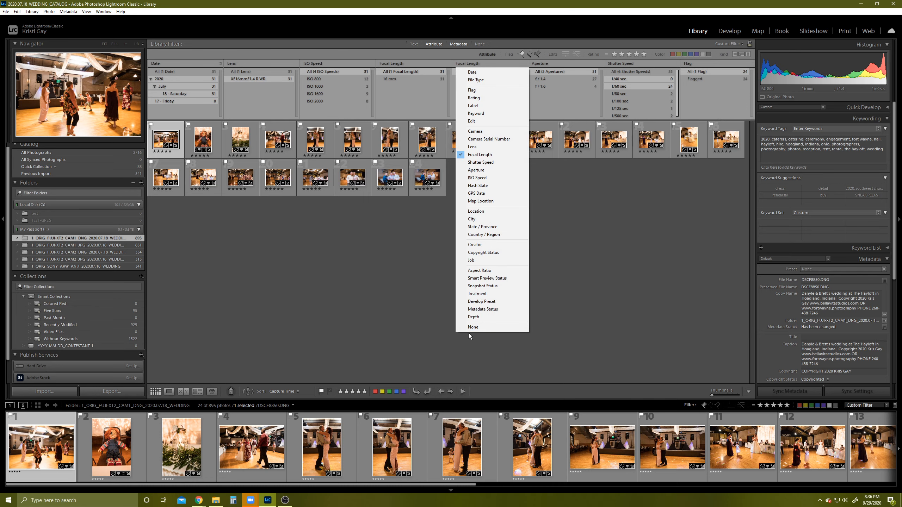
click(583, 290)
- Set the fifth, sixth and seventh metadata filter columns to Aperture, Shutter Speed and Flag, and remove the duplicate last Flag column
click(482, 63)
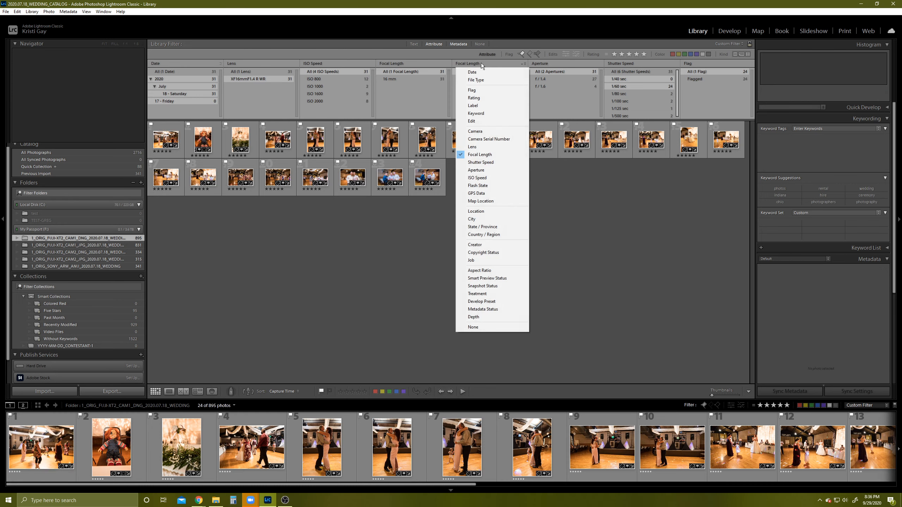
click(476, 170)
click(540, 64)
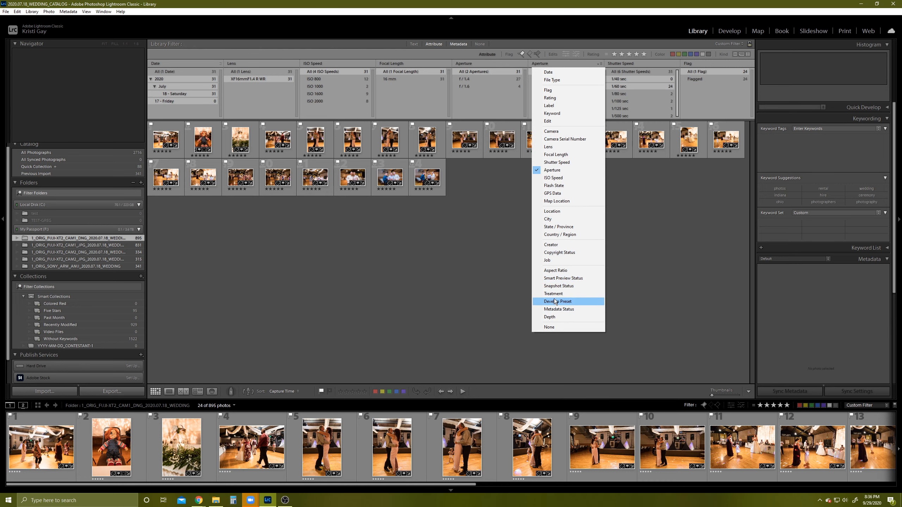
click(556, 163)
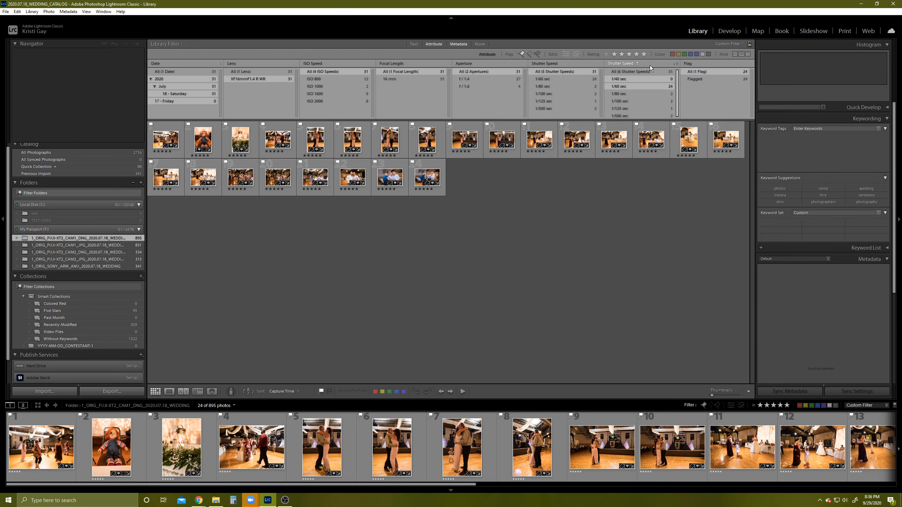
click(638, 64)
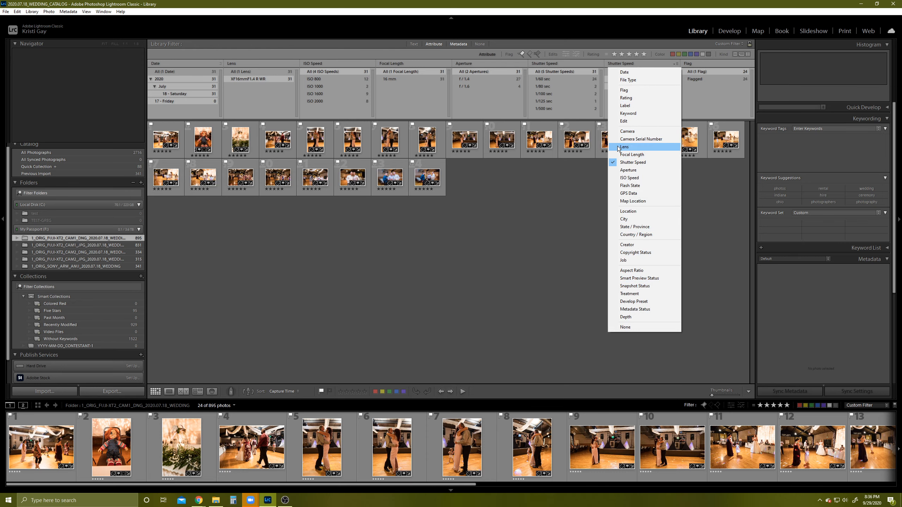
click(624, 90)
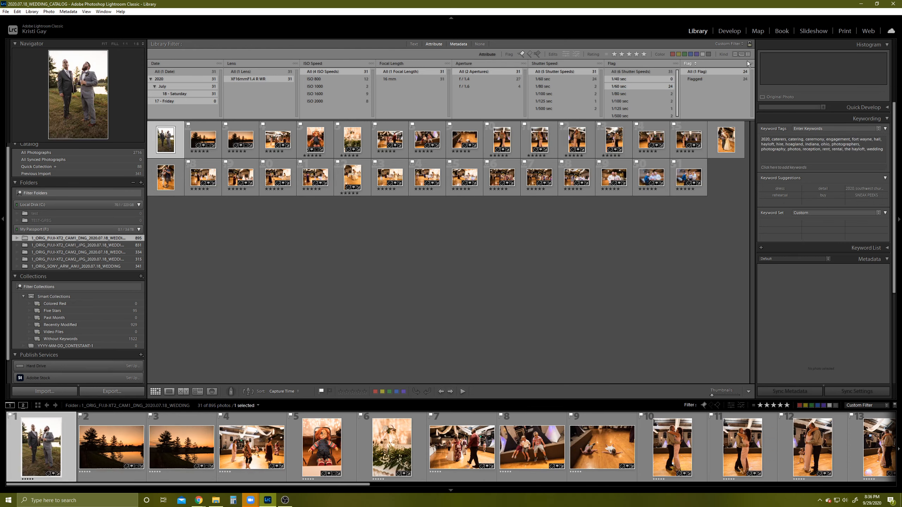
click(750, 64)
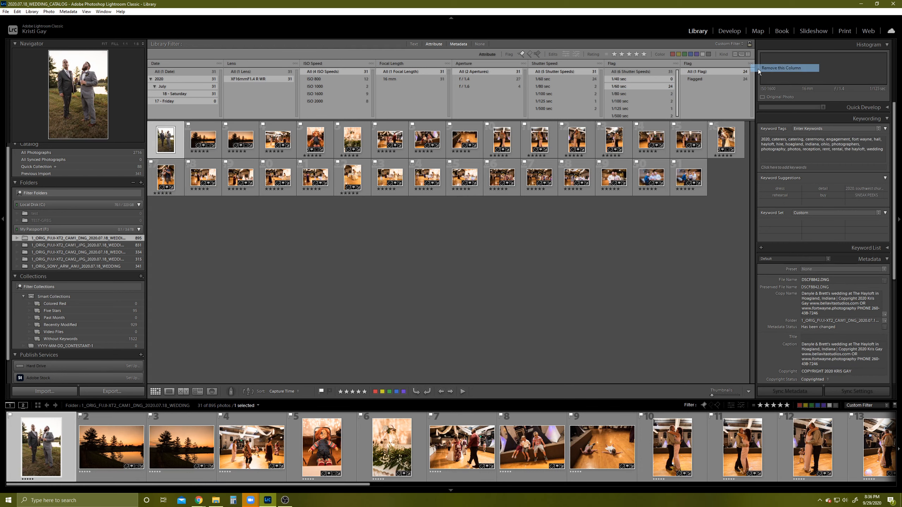
click(759, 69)
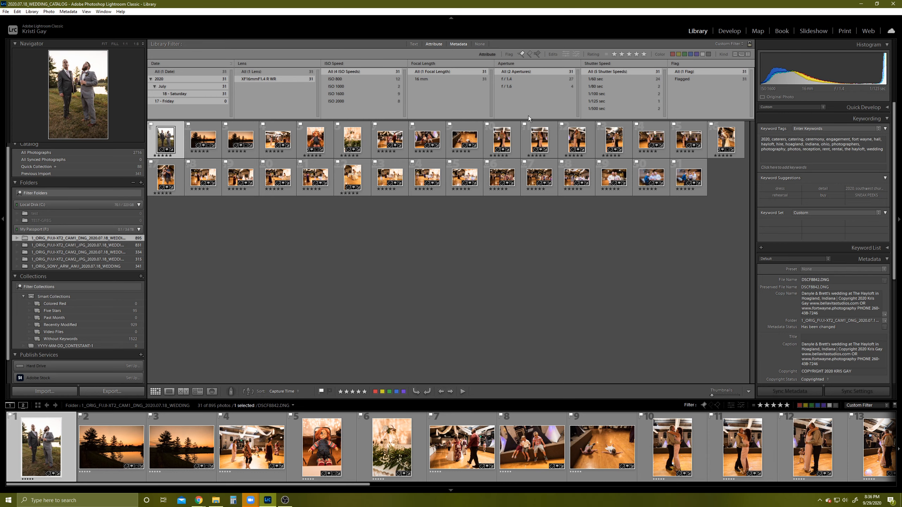
- Add a metadata filter column after Flag, set it to Flash State, and review its list of available criteria
click(750, 65)
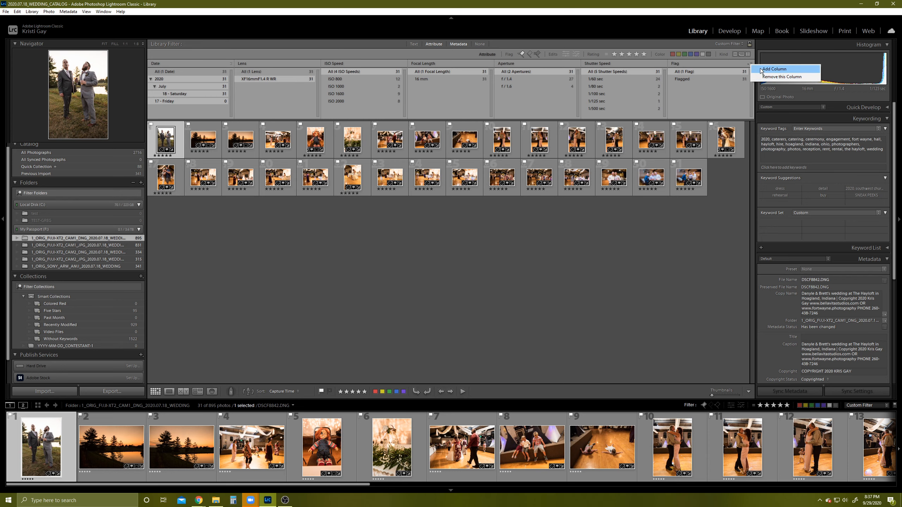
click(763, 77)
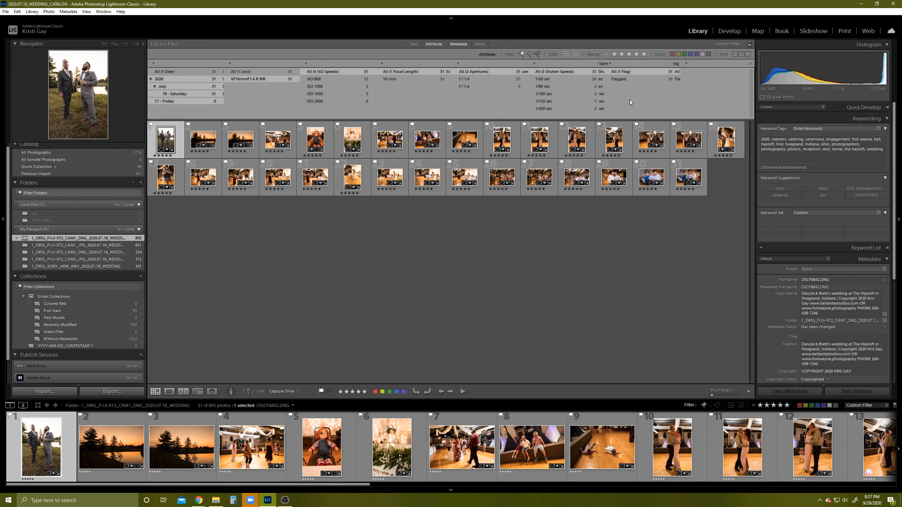
click(696, 64)
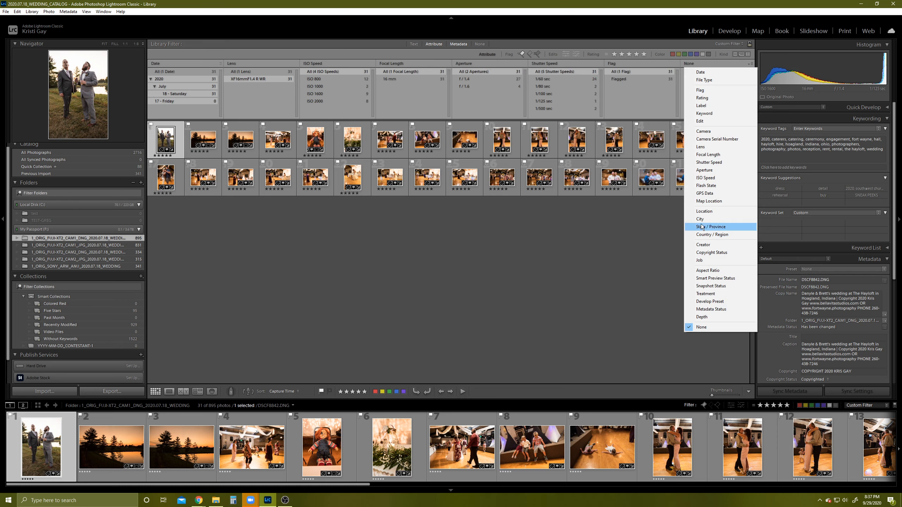
click(700, 186)
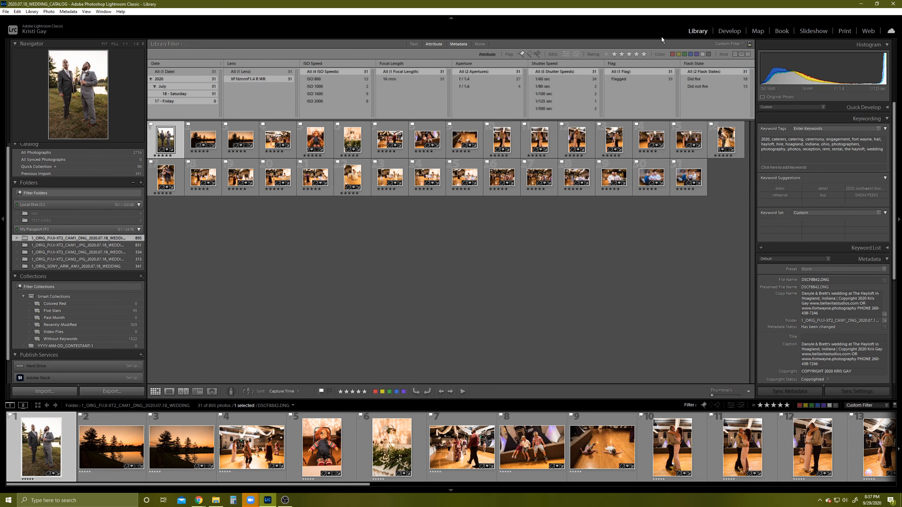
click(705, 65)
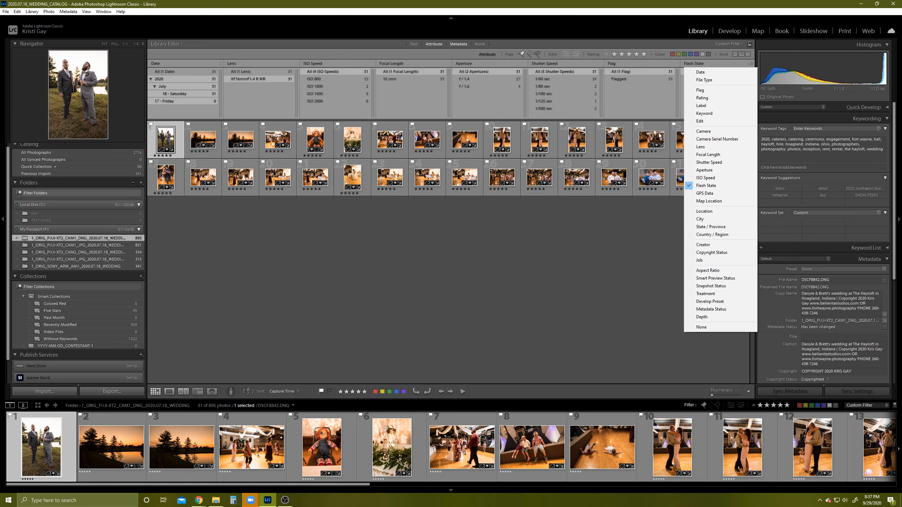
click(609, 239)
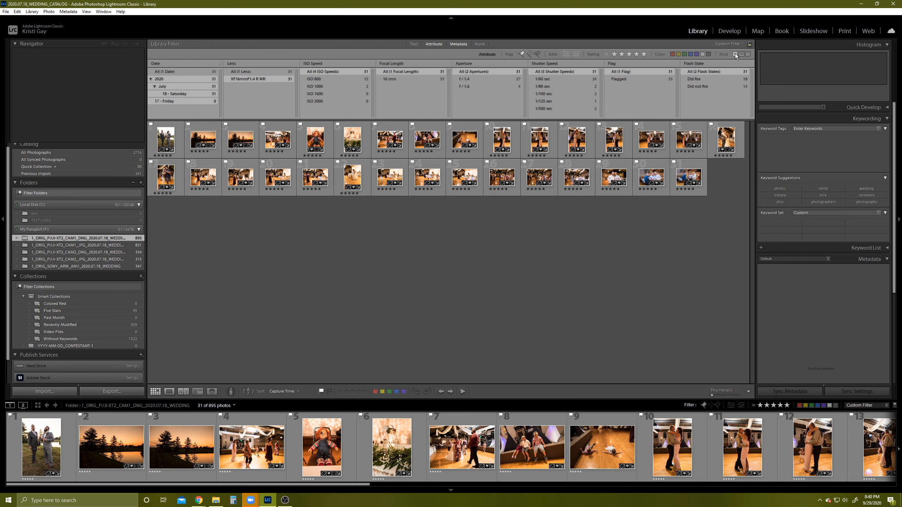
- Open the tenth filtered photo, the couple dancing, in the enlarged single-photo view
click(644, 453)
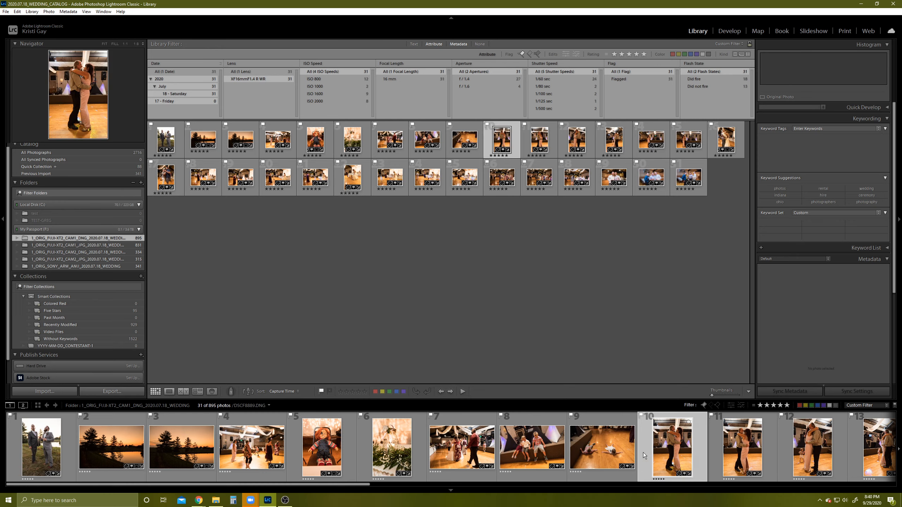
double_click(517, 143)
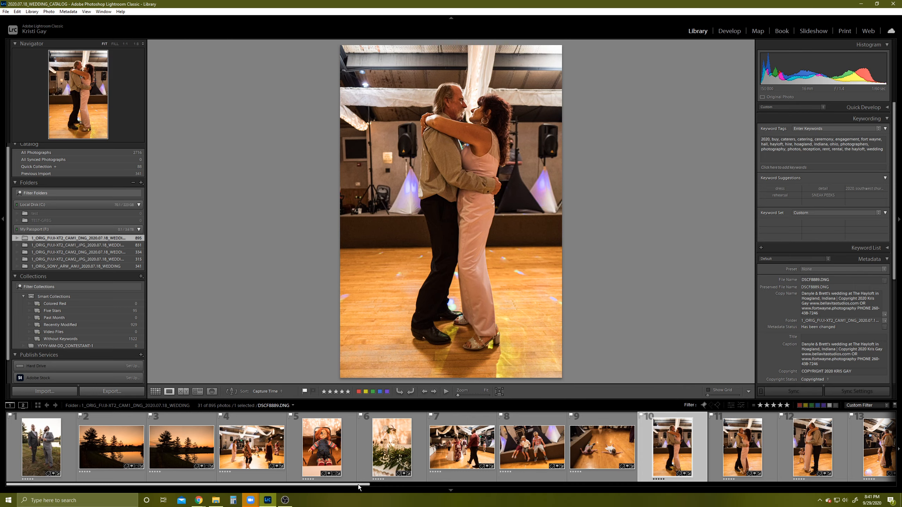
drag(358, 484, 1, 435)
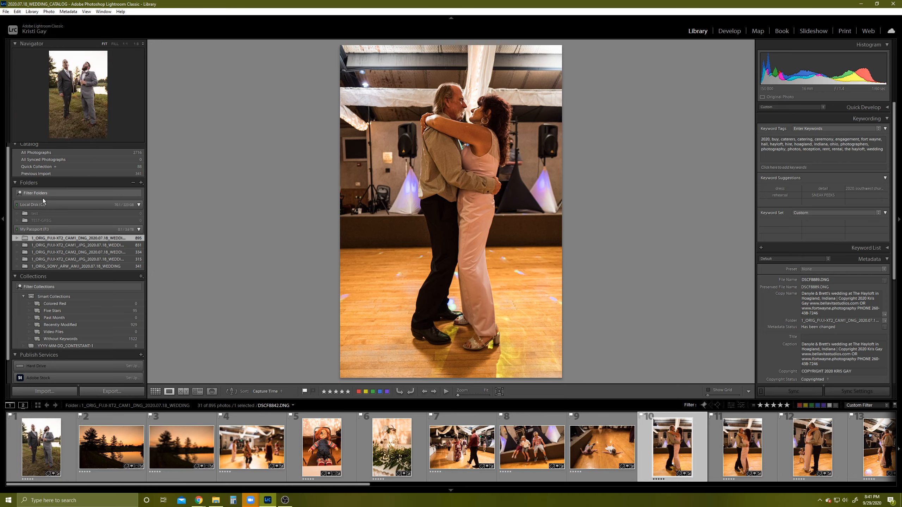
- Switch to the workshop presentation in Google Slides and bring up the slides following Divide and Conquer Editing
mouse_move(199, 500)
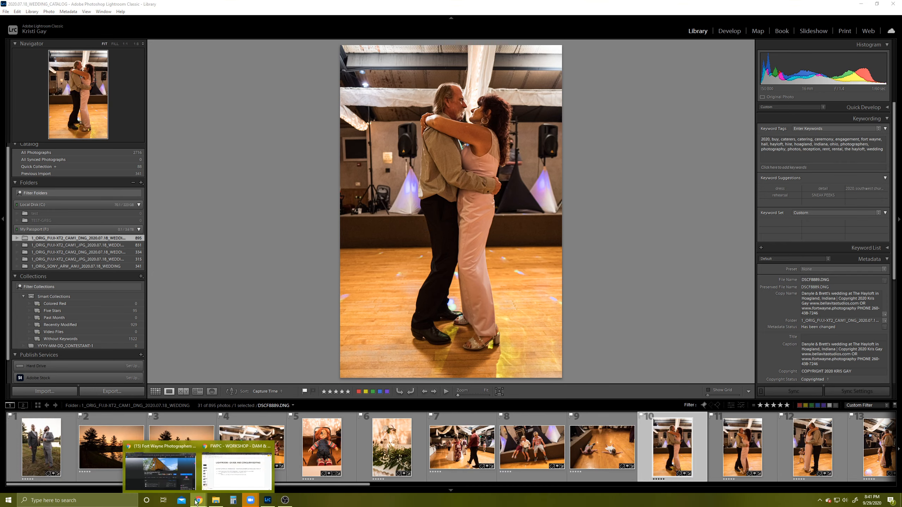
click(237, 466)
scroll(70, 405, down, 3)
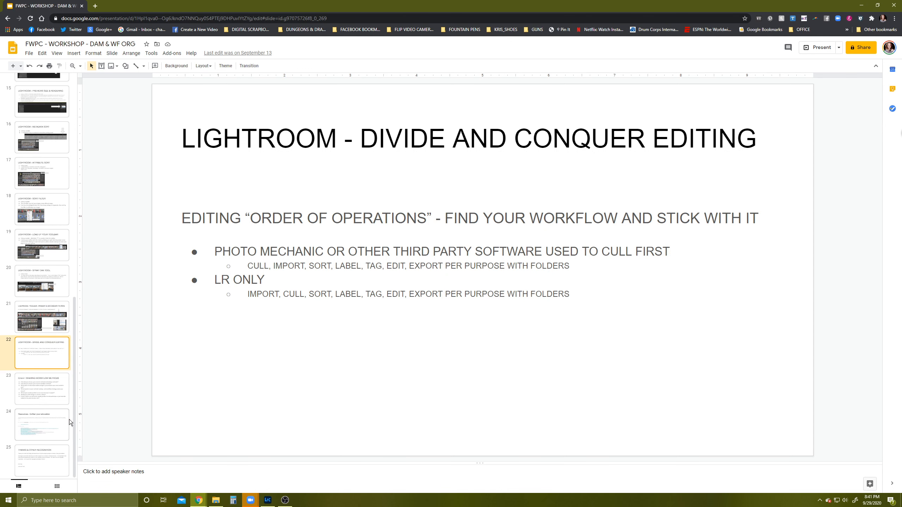